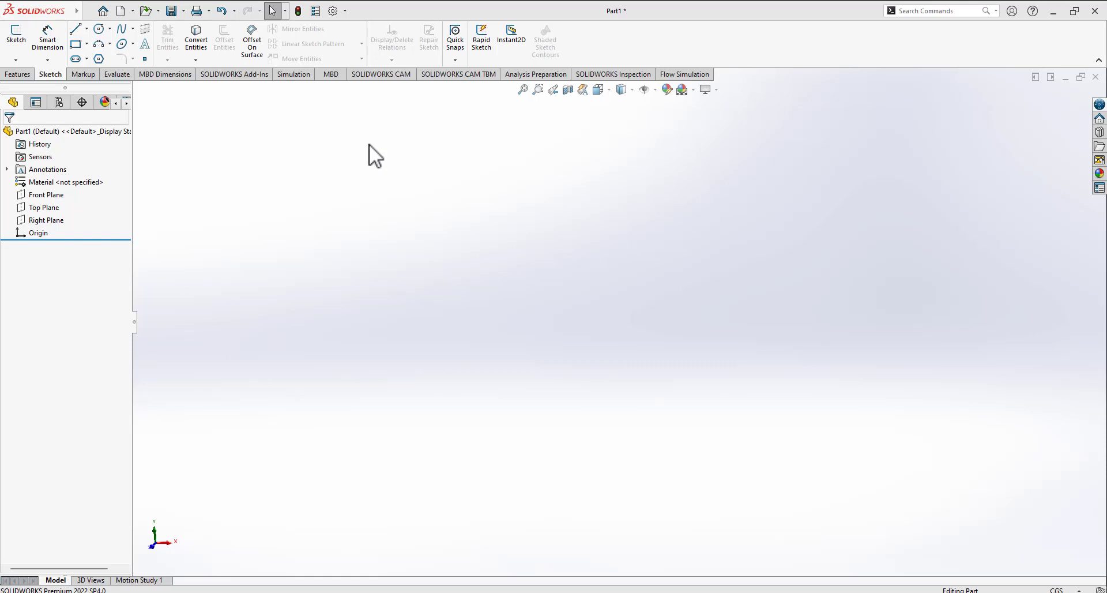
- On the Front Plane, sketch an about 3.1 cm vertical line from the origin, a tangent 90° arc of about 3.4 cm radius and an about 2.9 cm horizontal line
click(45, 195)
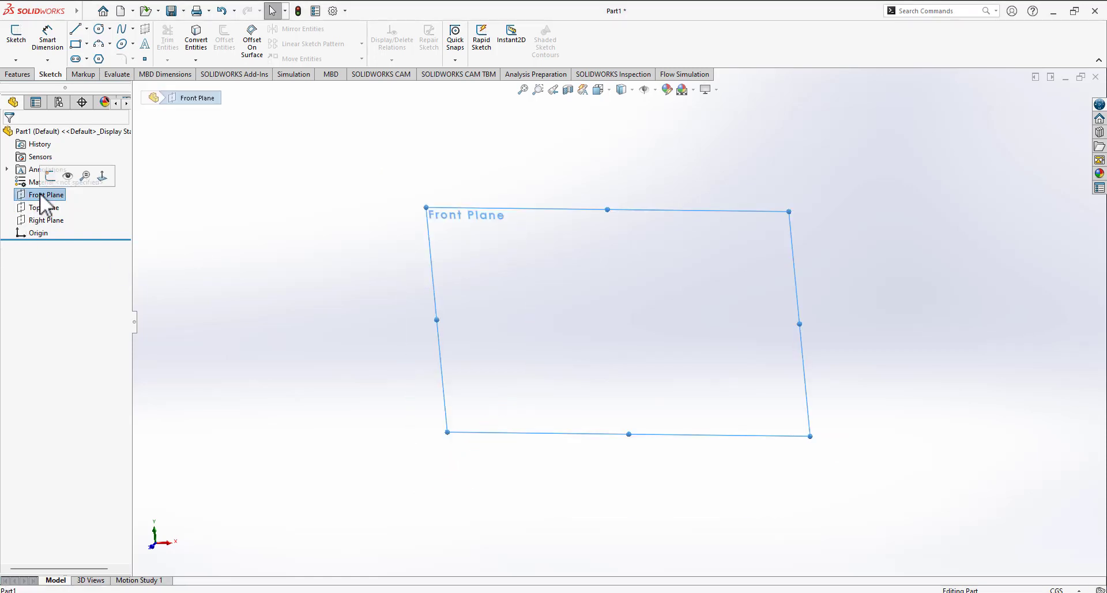
click(47, 179)
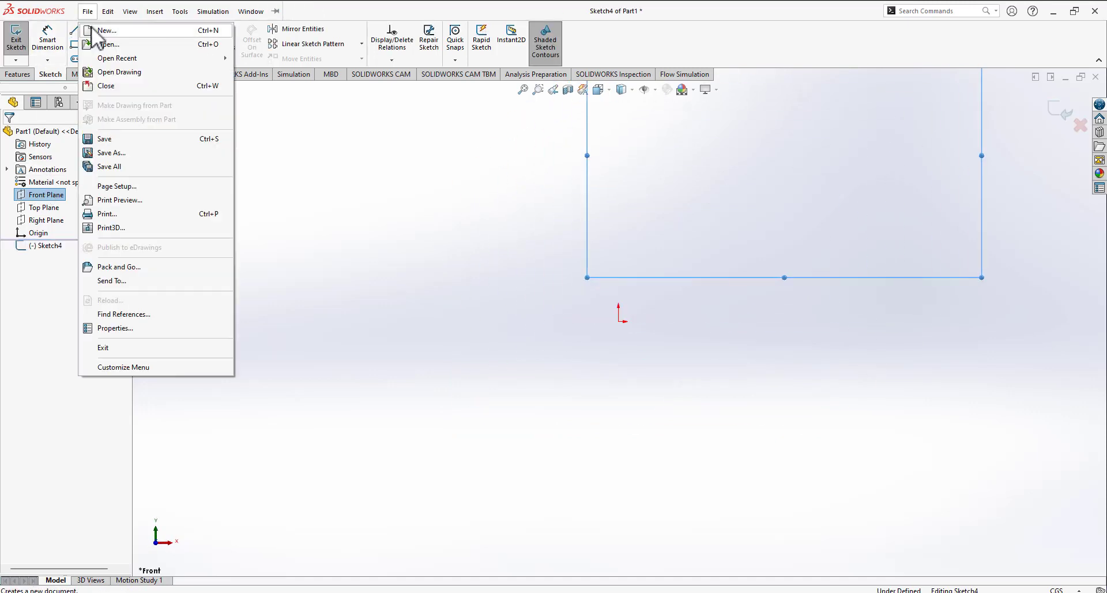
click(73, 31)
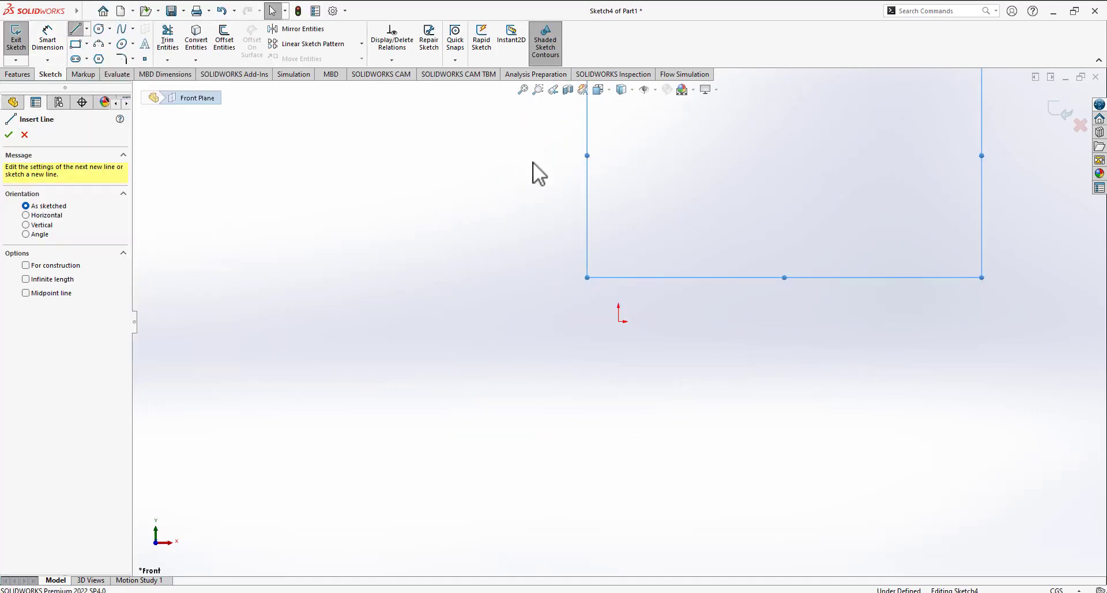
click(618, 321)
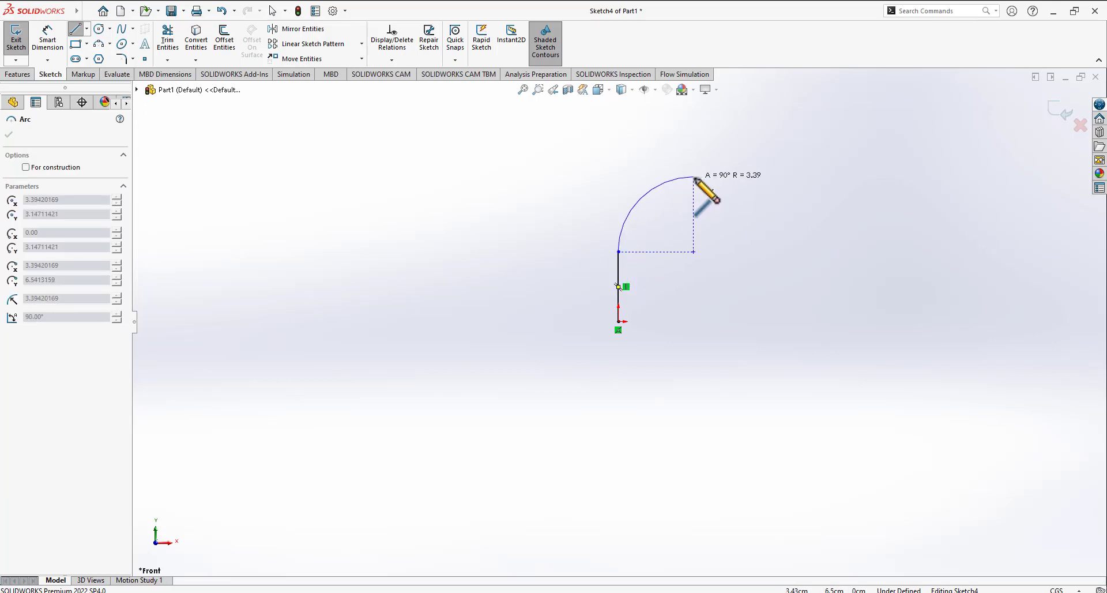
click(694, 177)
click(757, 176)
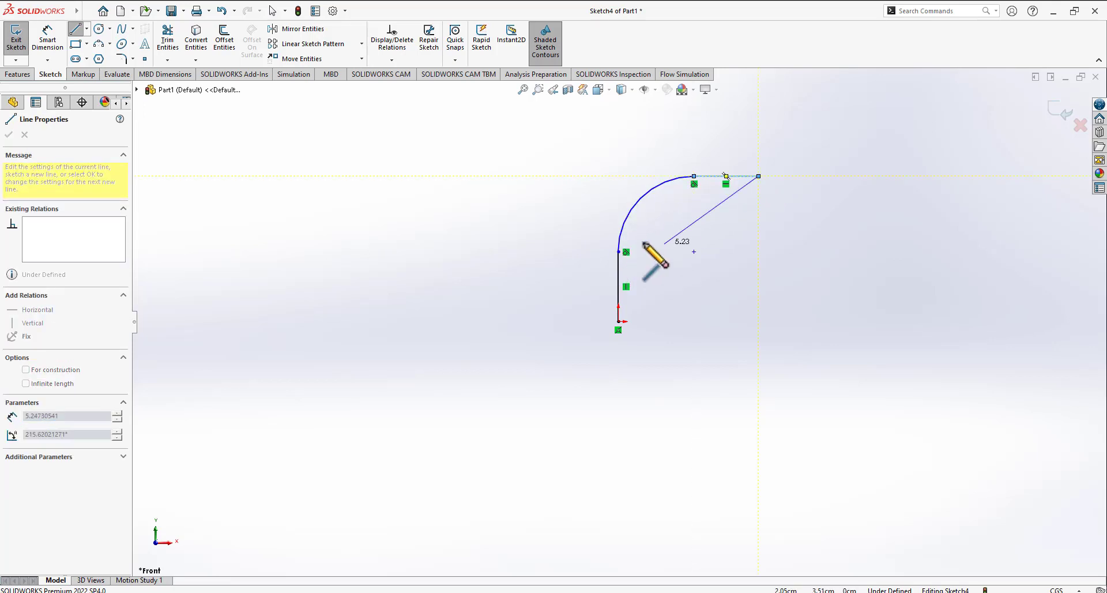
key(Escape)
- Dimension the horizontal line of the path to 5 cm and the arc's radius to 10 cm
click(48, 38)
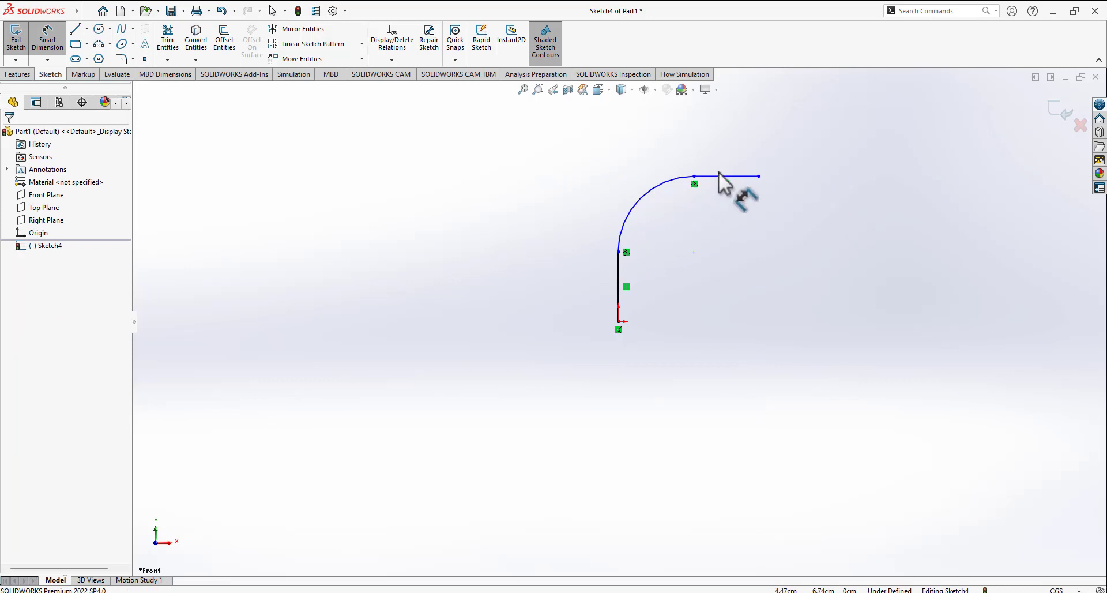
click(720, 176)
click(727, 158)
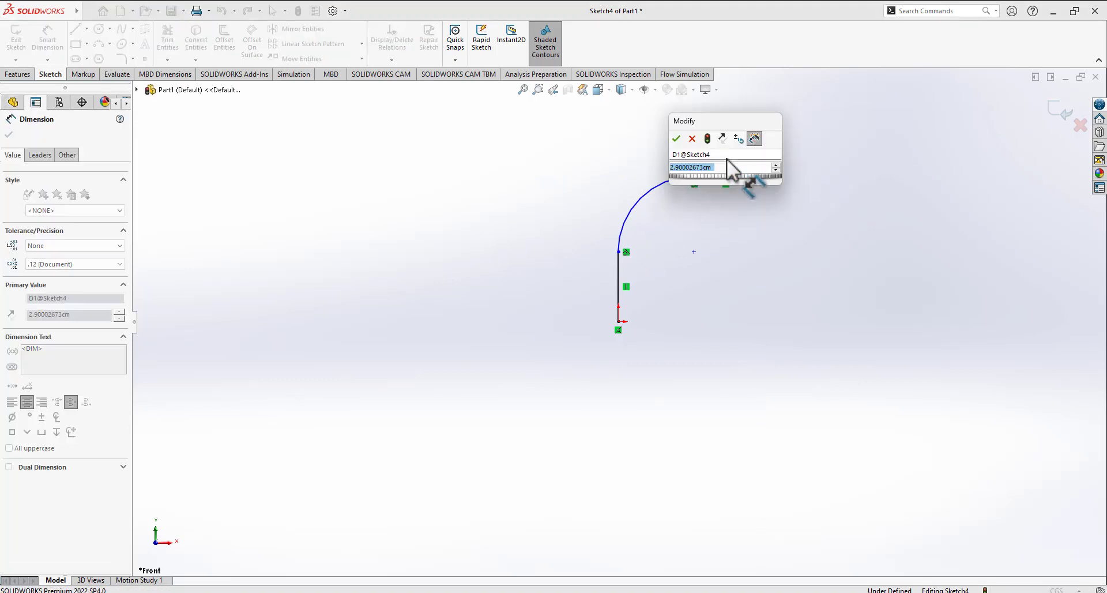
text(5)
key(Return)
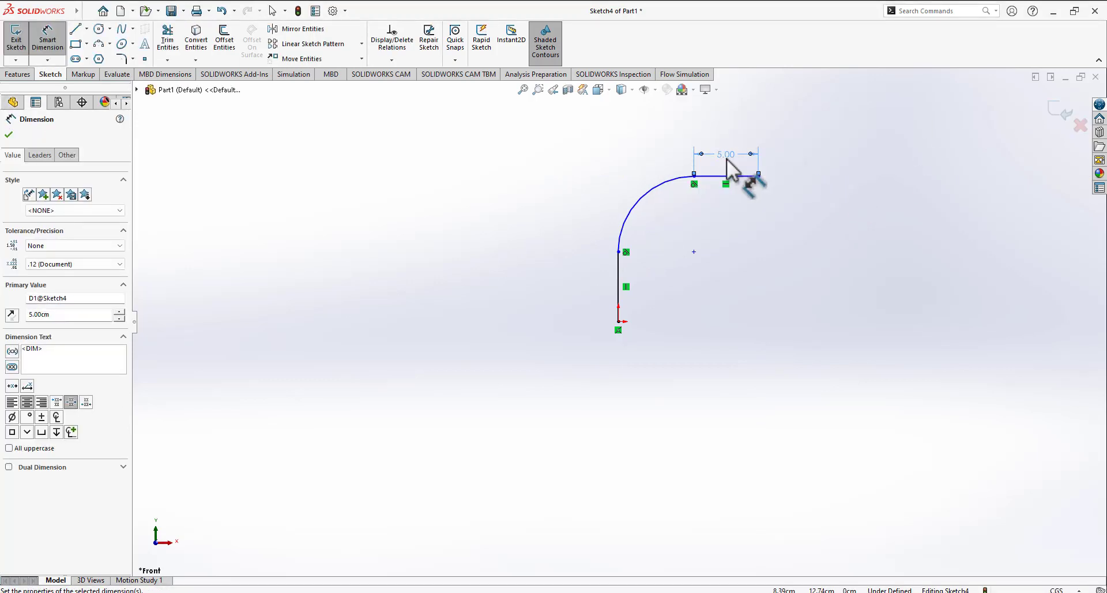
click(640, 200)
click(606, 191)
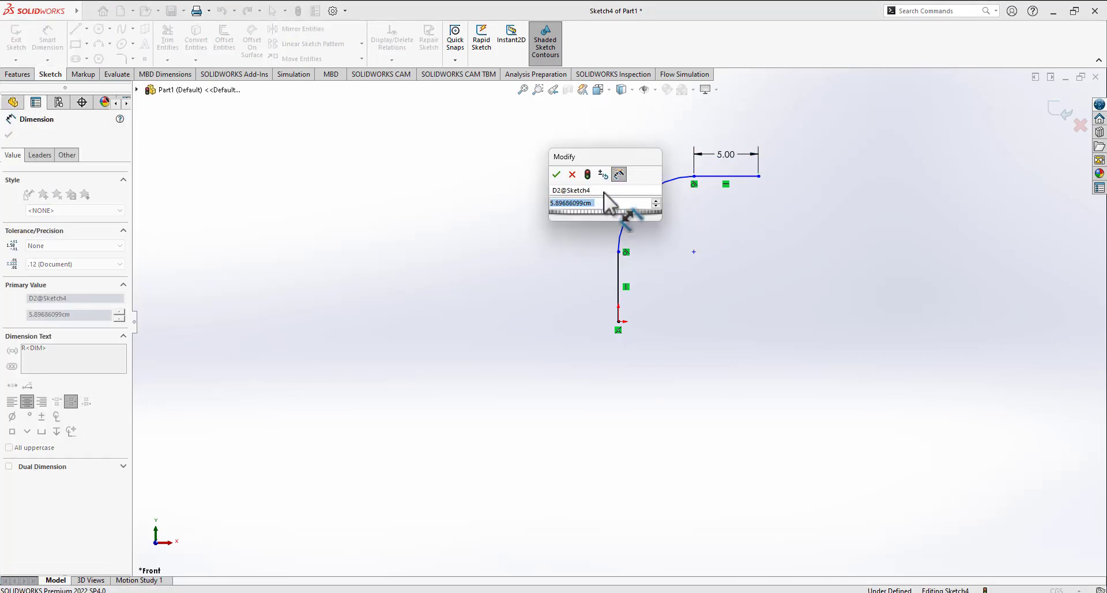
text(10)
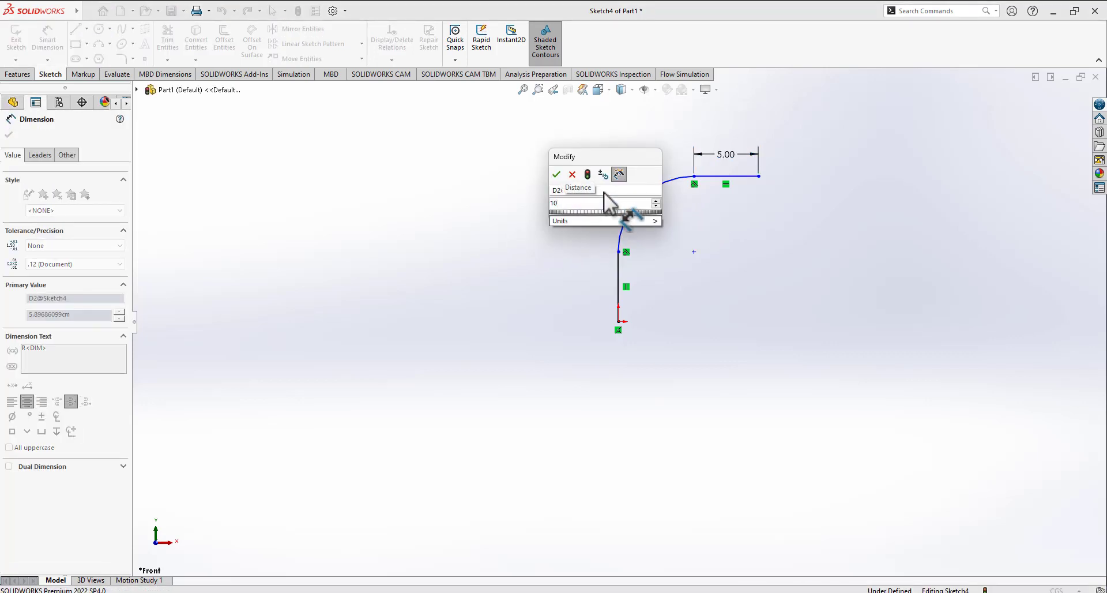
key(Return)
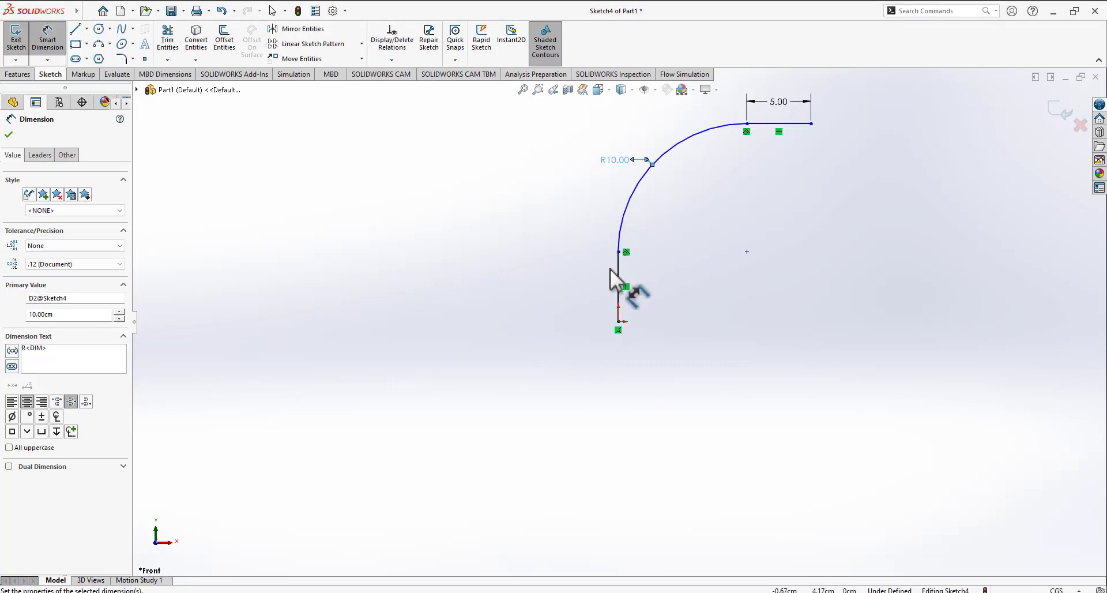
- Dimension the vertical line of the path to 5 cm and finish the sketch
click(619, 290)
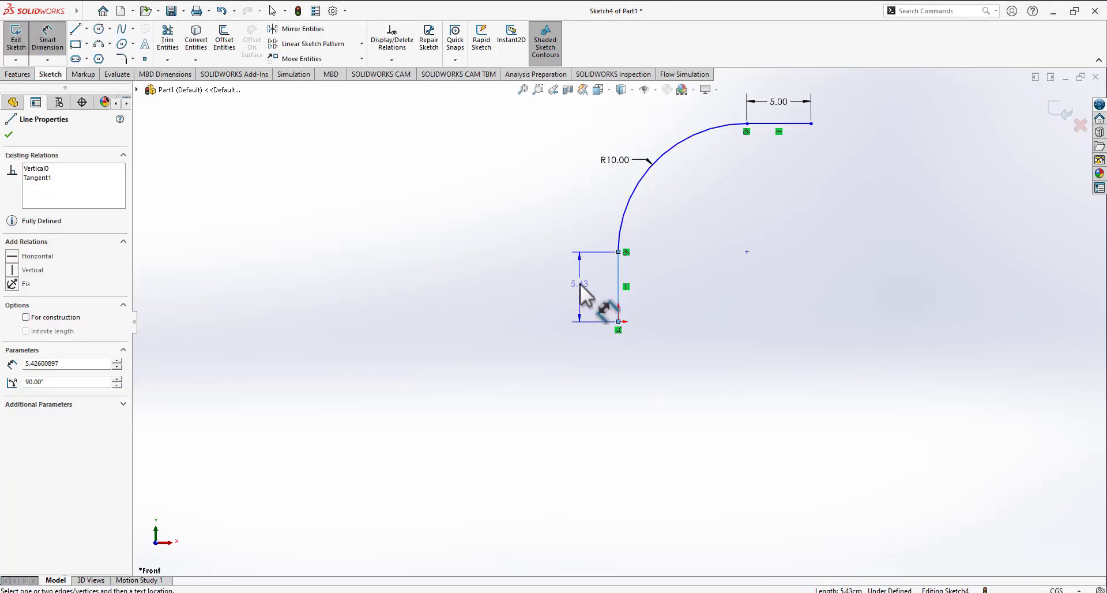
click(599, 337)
text(5)
key(Return)
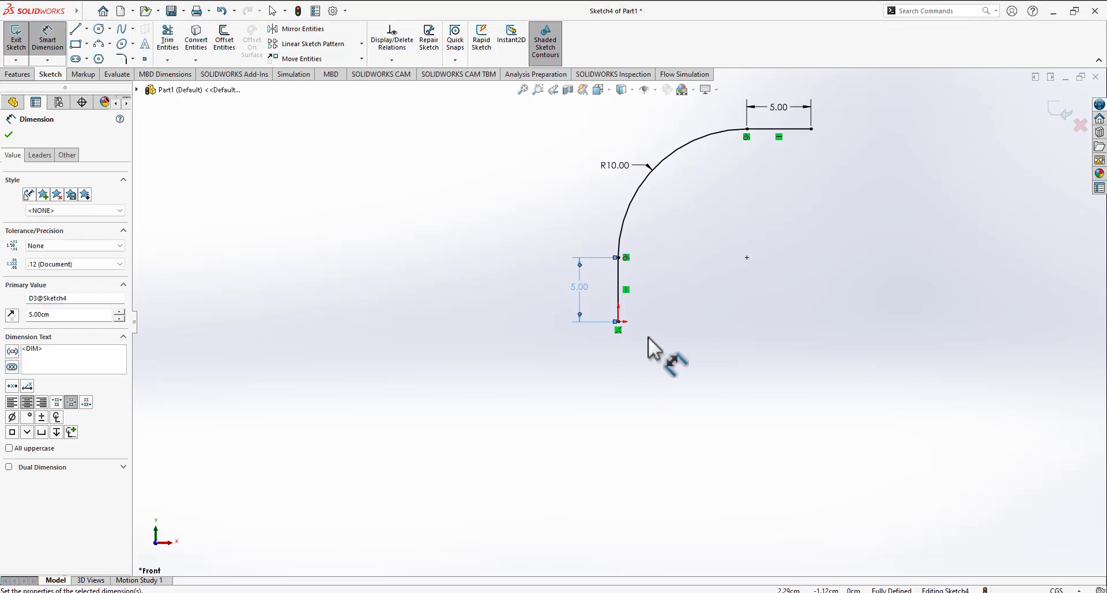
click(9, 134)
click(1044, 112)
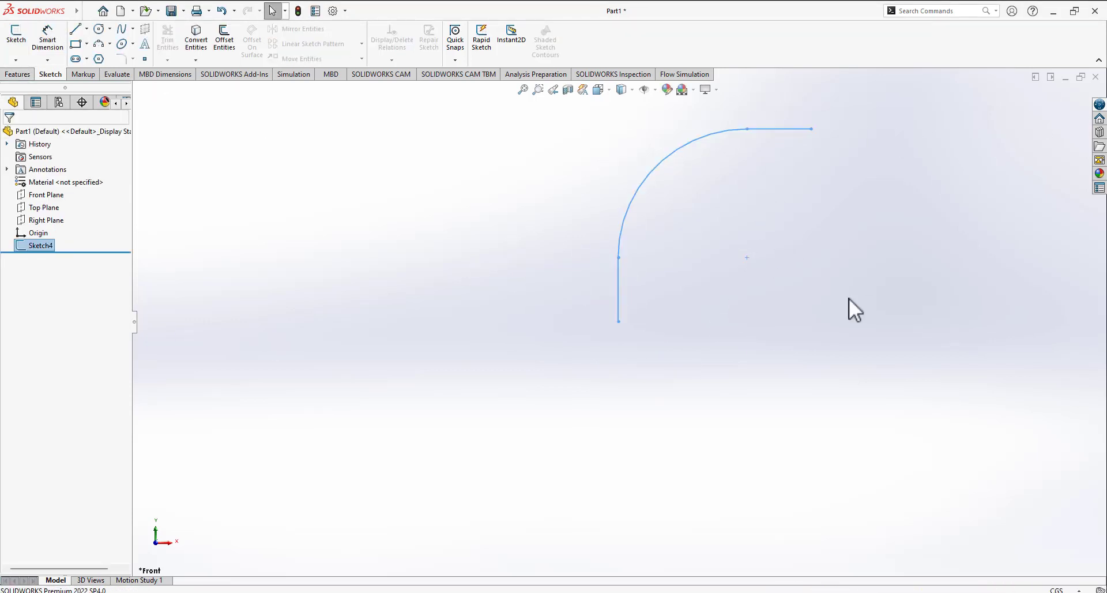
- Sketch a circle about 2.54 cm in diameter on the Top Plane, centred on the origin
mouse_move(725, 341)
middle_down()
mouse_move(660, 316)
mouse_move(704, 251)
middle_up()
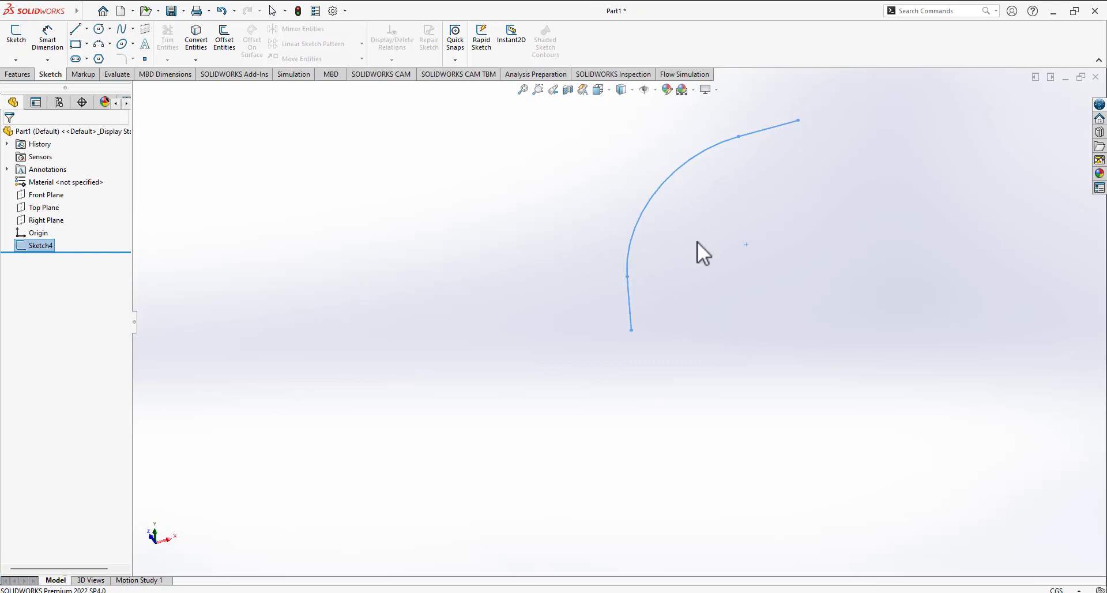
click(39, 207)
right_click(39, 207)
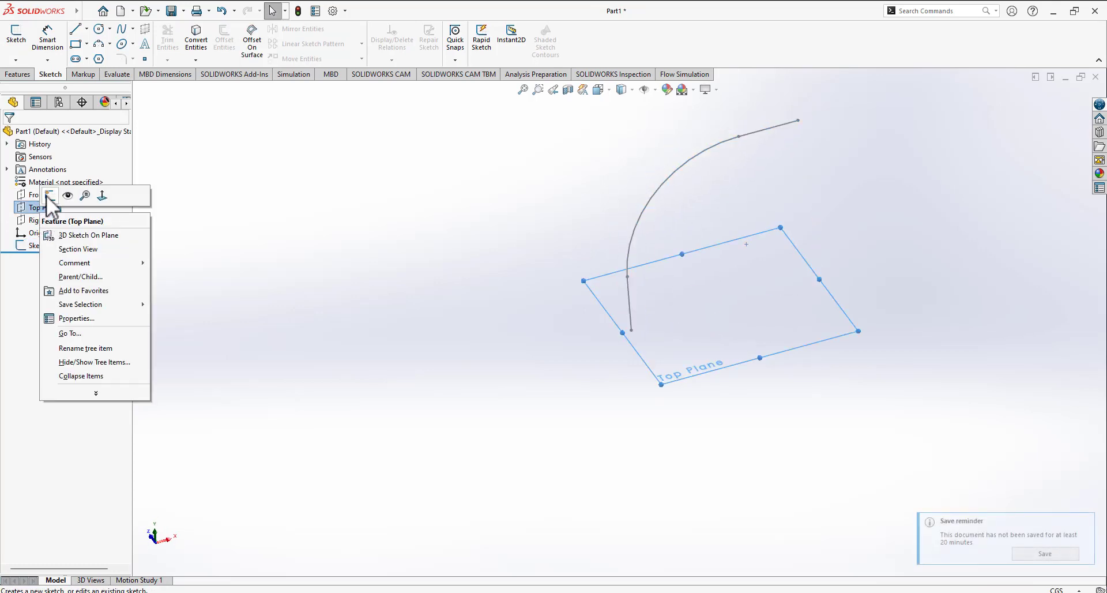
click(49, 196)
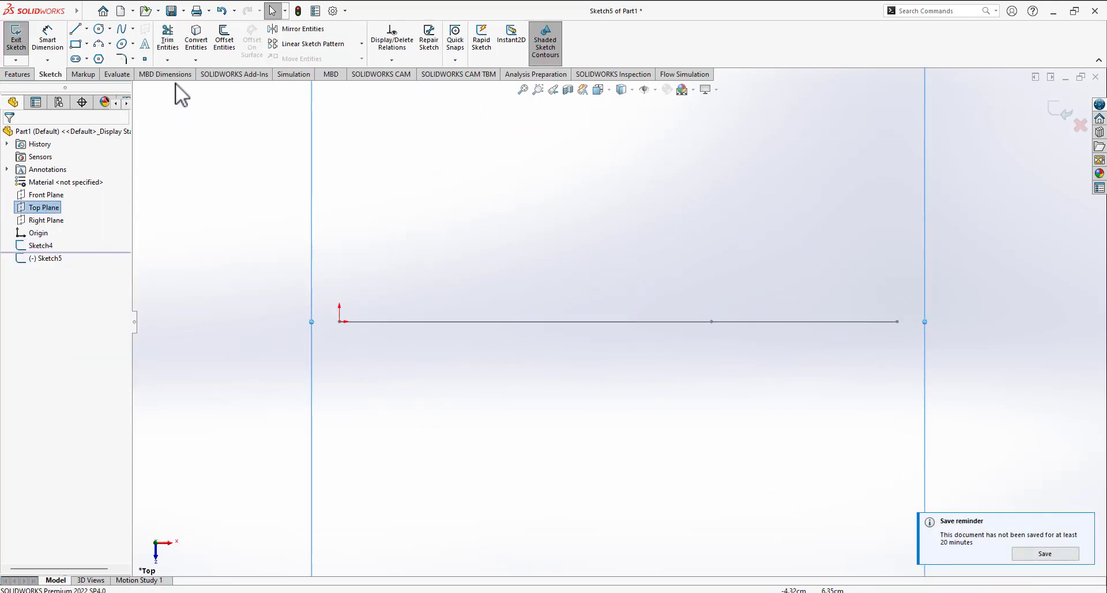
click(99, 30)
click(340, 321)
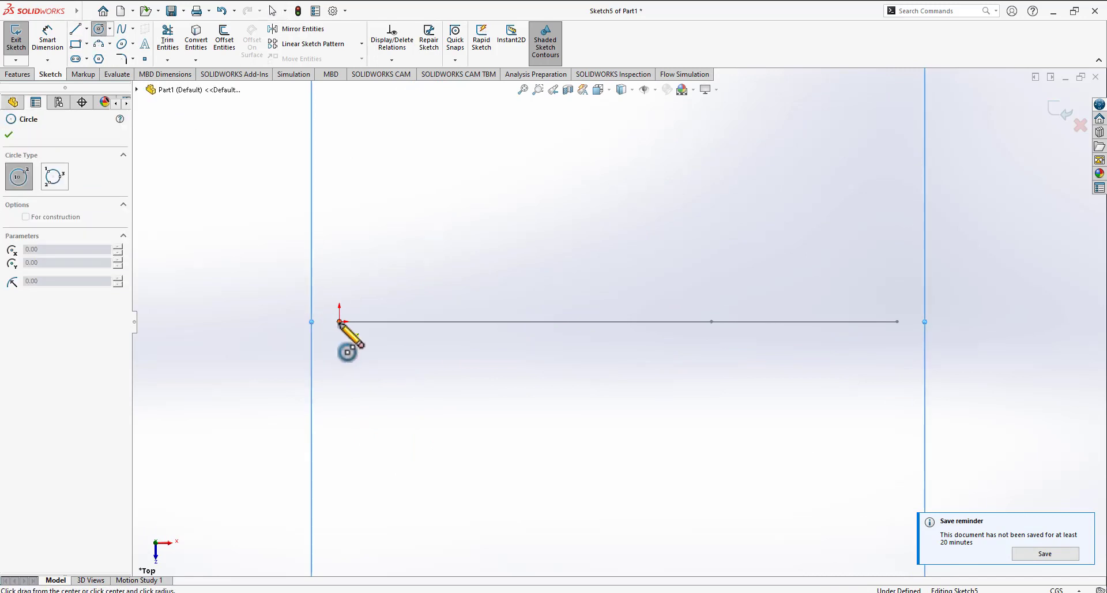
click(355, 366)
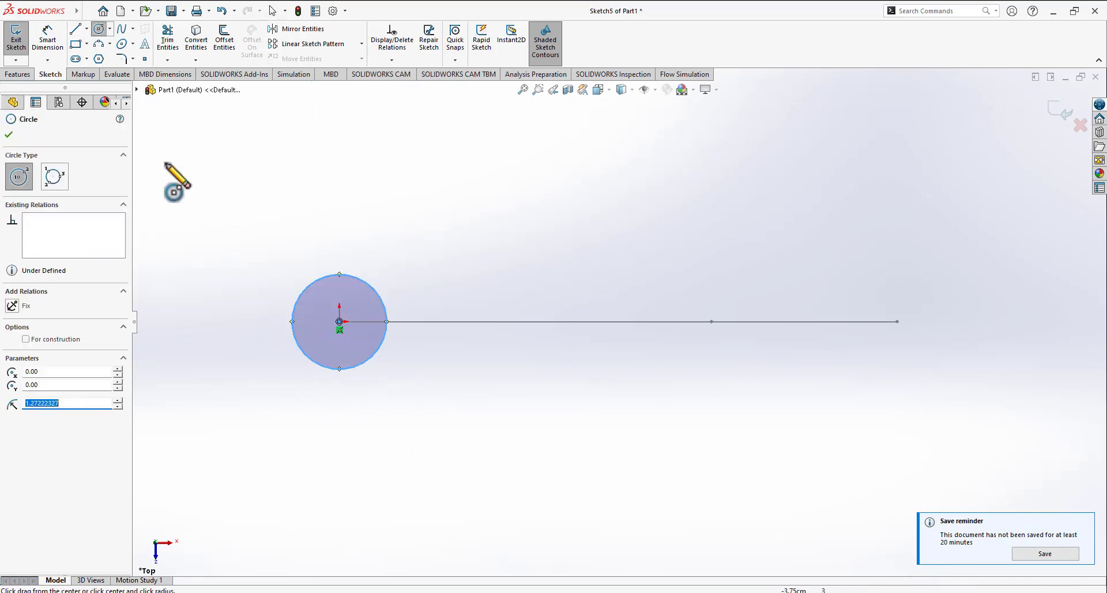
- Dimension the circle's diameter to 5 cm
click(48, 39)
click(293, 327)
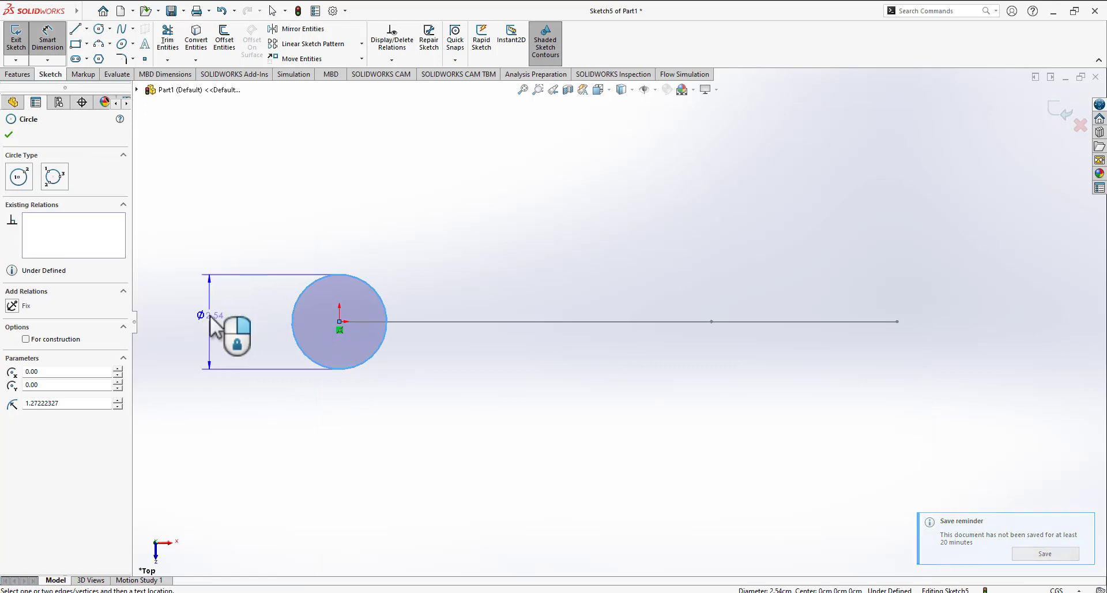
click(211, 334)
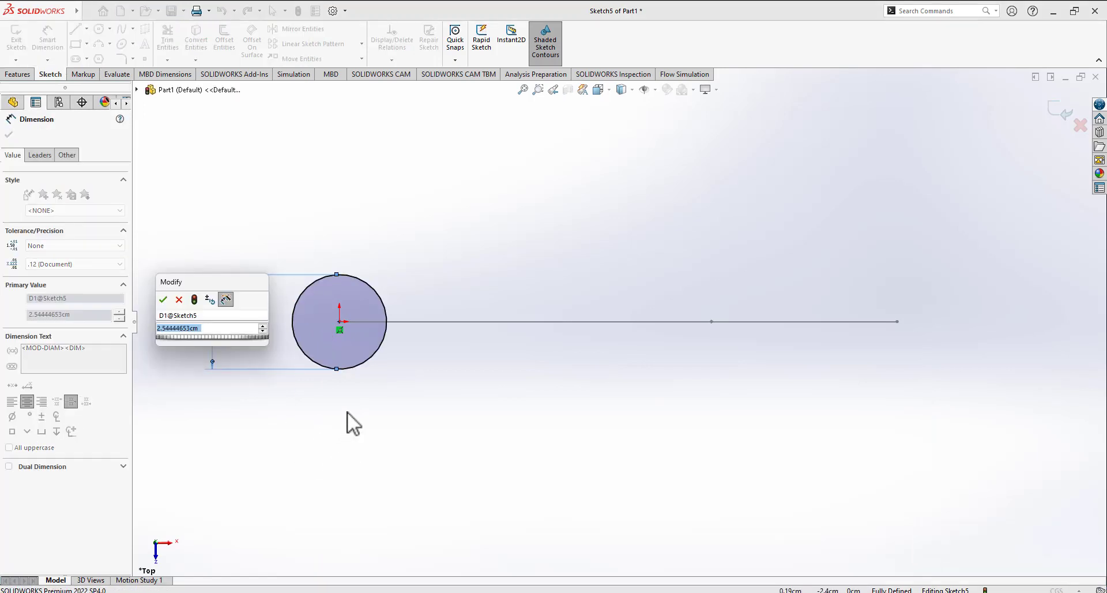
text(1)
key(Return)
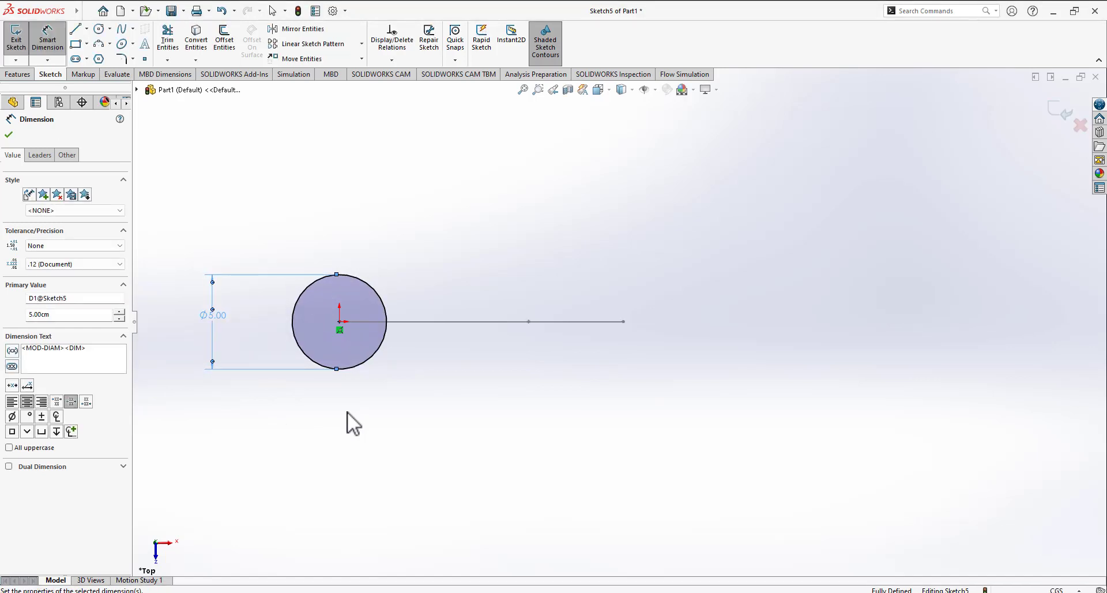
- Set up a Swept Boss/Base with the circle as the sketch profile and the line-arc-line sketch as the path
mouse_move(511, 208)
middle_down()
mouse_move(539, 298)
mouse_move(538, 346)
mouse_move(533, 215)
mouse_move(588, 240)
mouse_move(546, 255)
mouse_move(528, 216)
middle_up()
mouse_move(3, 8)
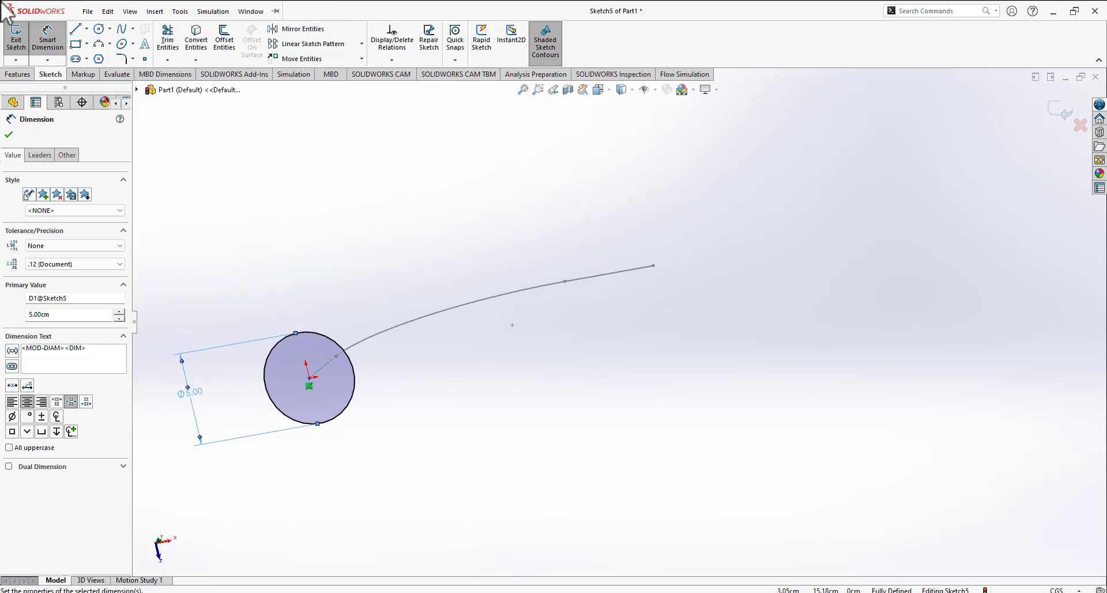
click(22, 74)
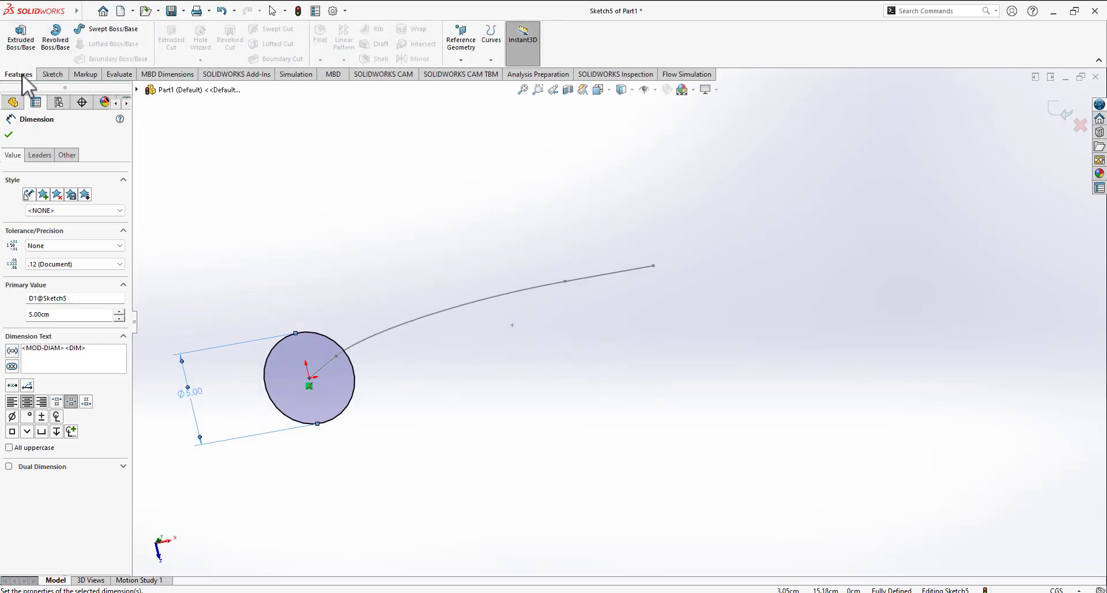
click(113, 29)
middle_drag(531, 445, 487, 348)
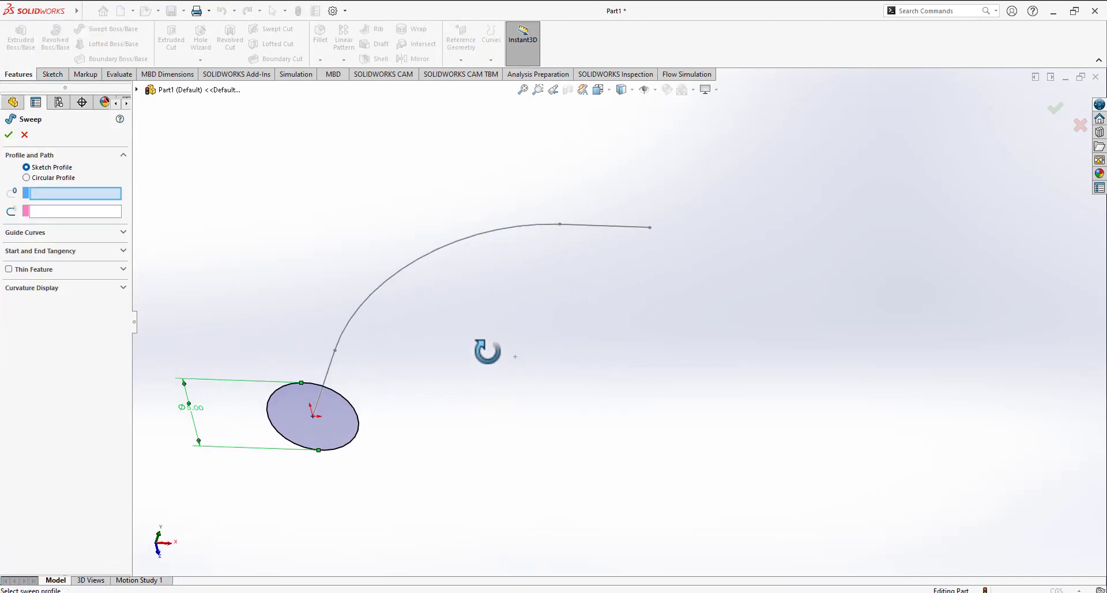
click(73, 211)
click(29, 194)
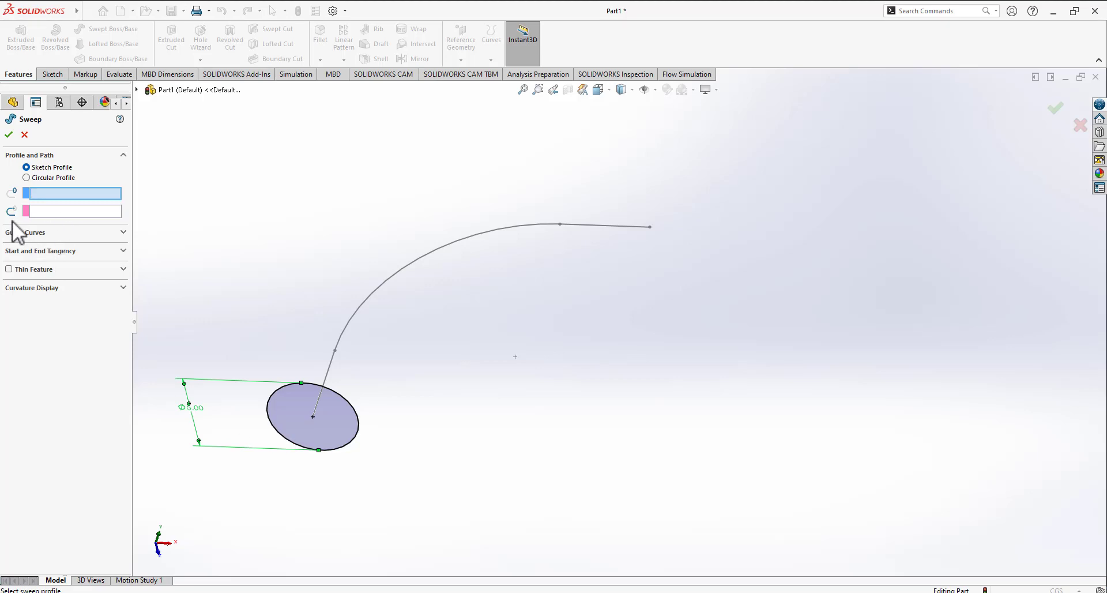
click(35, 210)
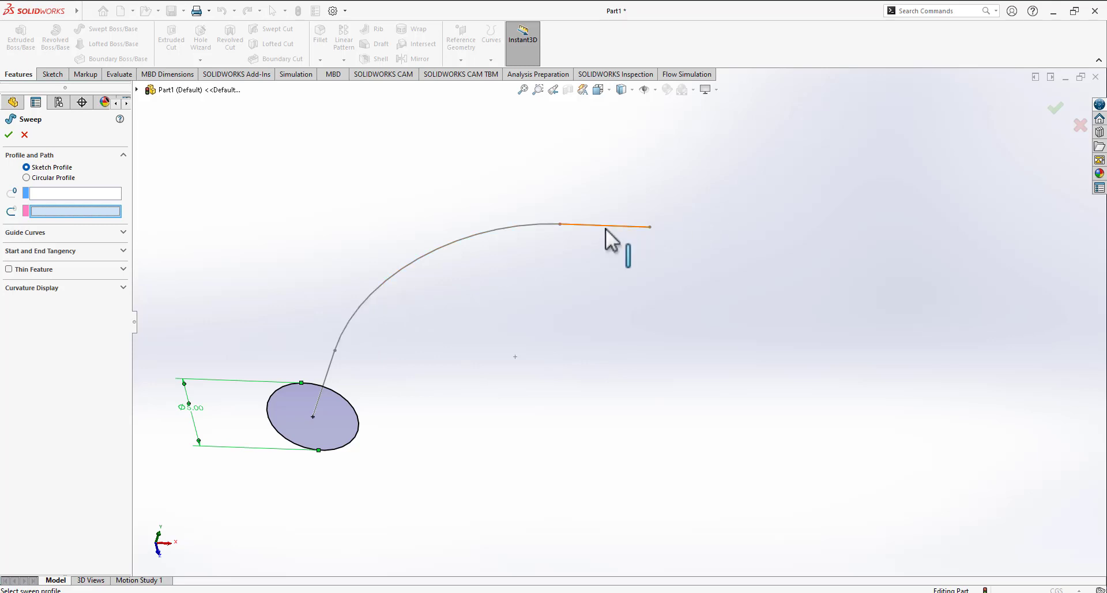
click(585, 225)
click(40, 194)
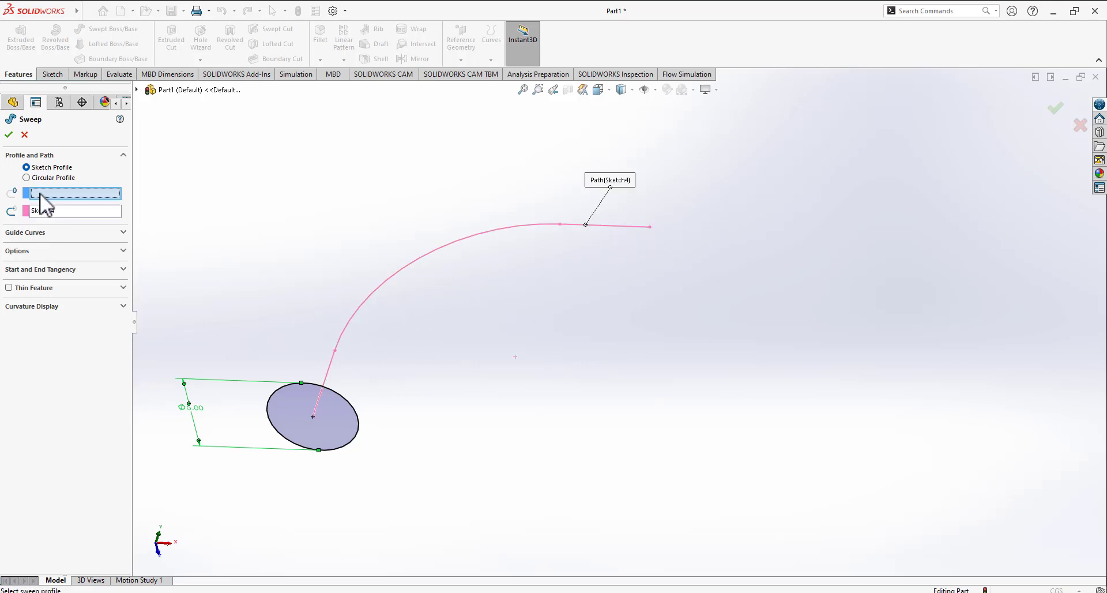
click(330, 451)
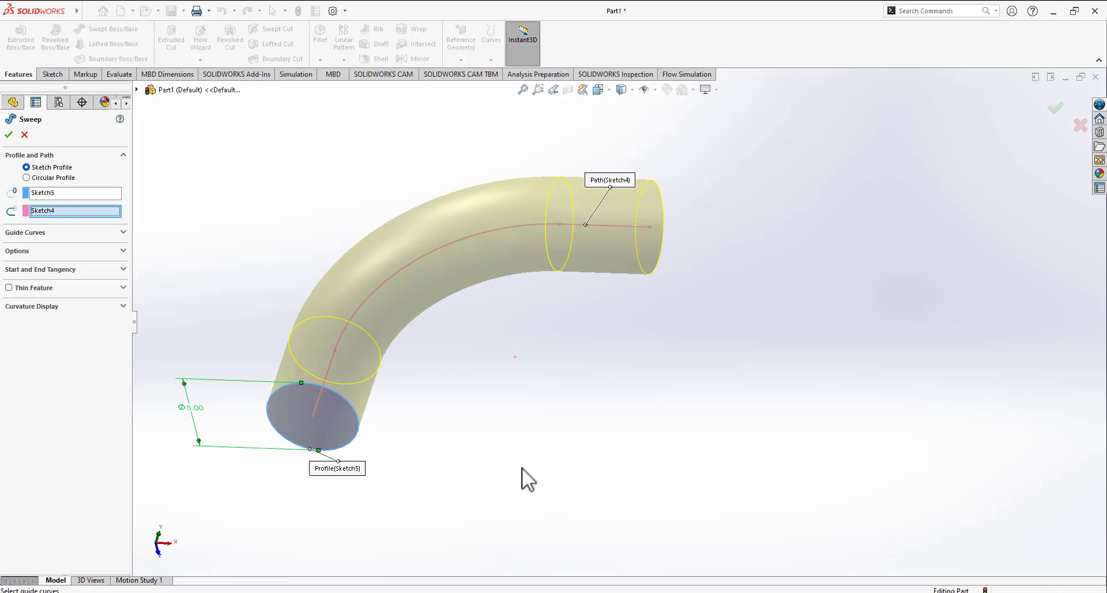
- Make the sweep a one-direction thin feature with 0.1 cm wall thickness and create the hollow pipe
mouse_move(522, 470)
middle_down()
mouse_move(415, 450)
mouse_move(483, 435)
mouse_move(455, 311)
mouse_move(509, 331)
mouse_move(433, 383)
middle_up()
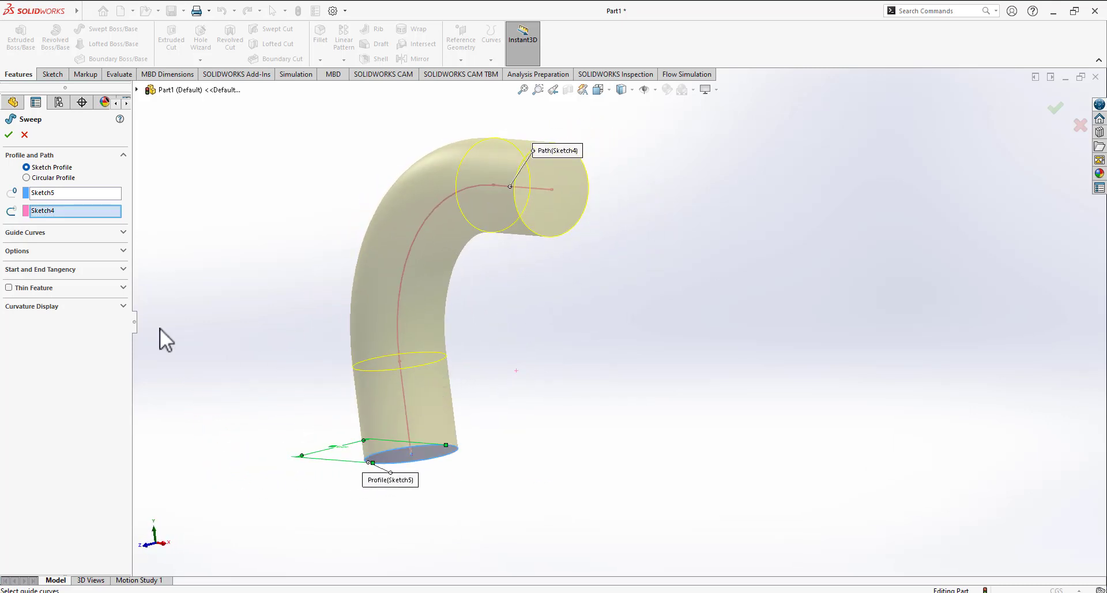
click(10, 287)
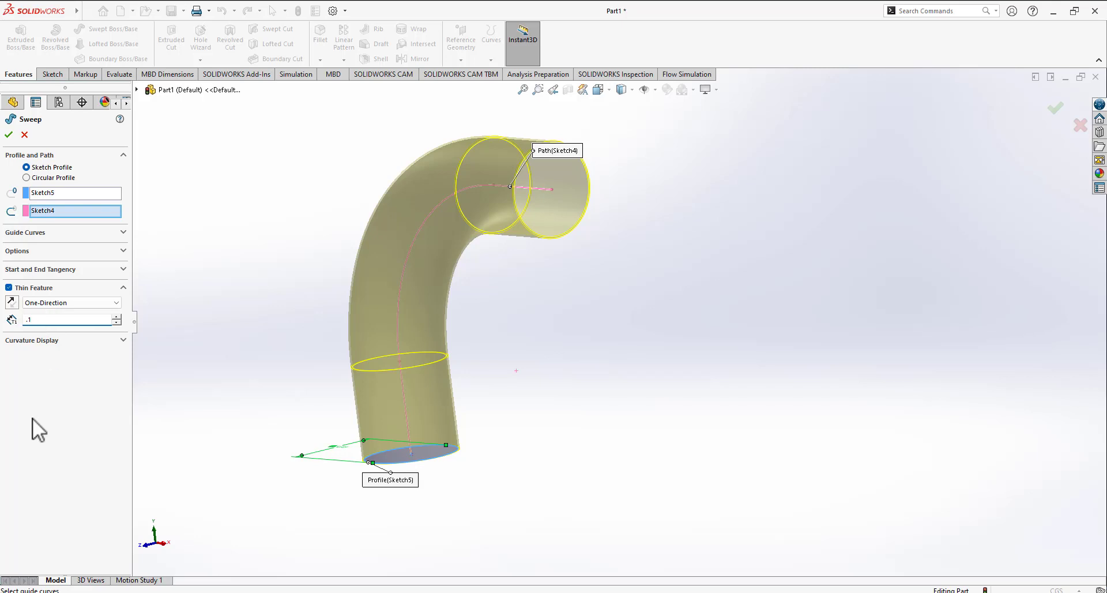
click(9, 135)
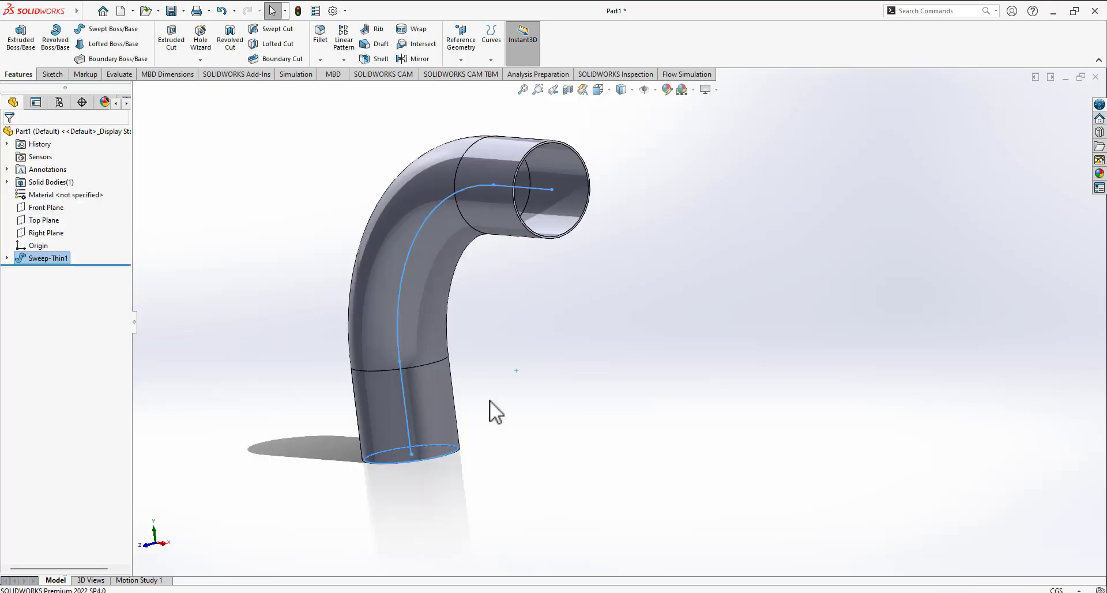
- Sketch a circle about 7.27 cm in diameter on the pipe's horizontal end face, centred on the pipe opening
middle_drag(556, 397, 562, 343)
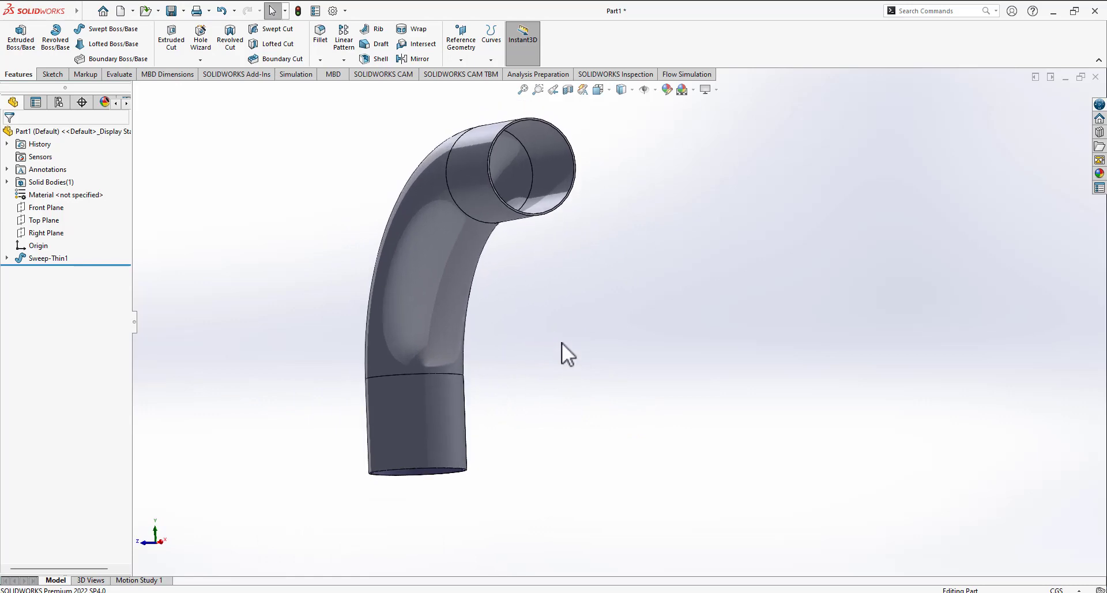
key(space)
click(566, 369)
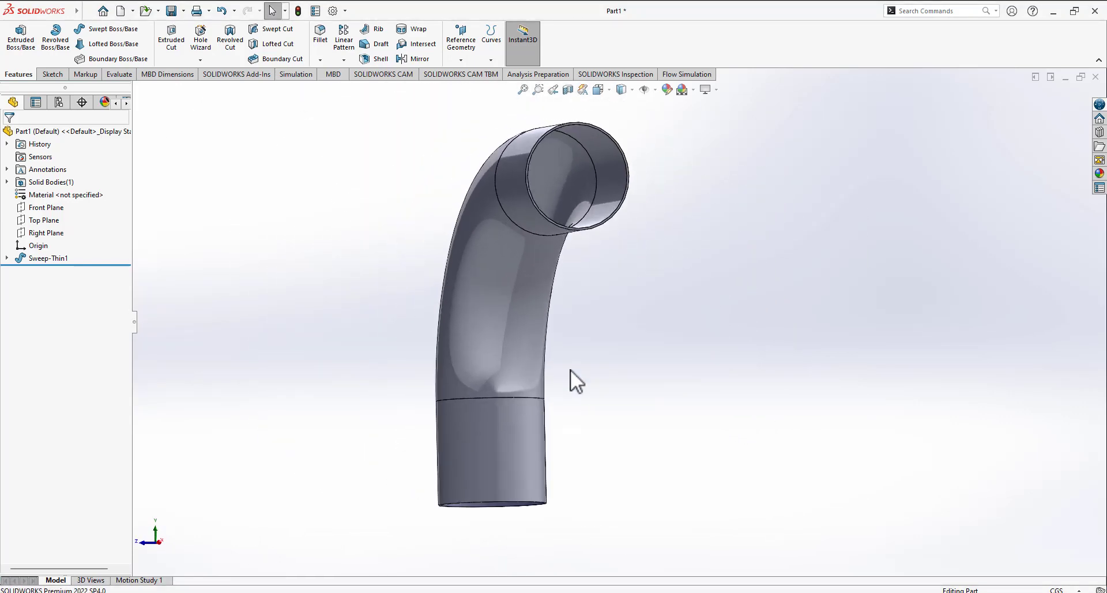
scroll(663, 135, down, 5)
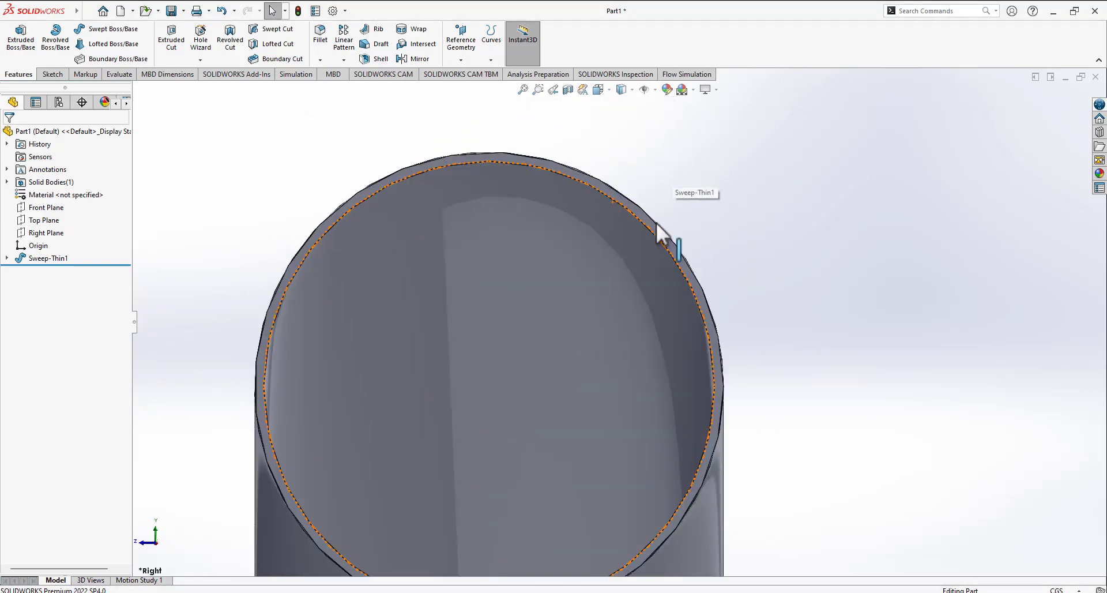
right_click(656, 227)
click(673, 208)
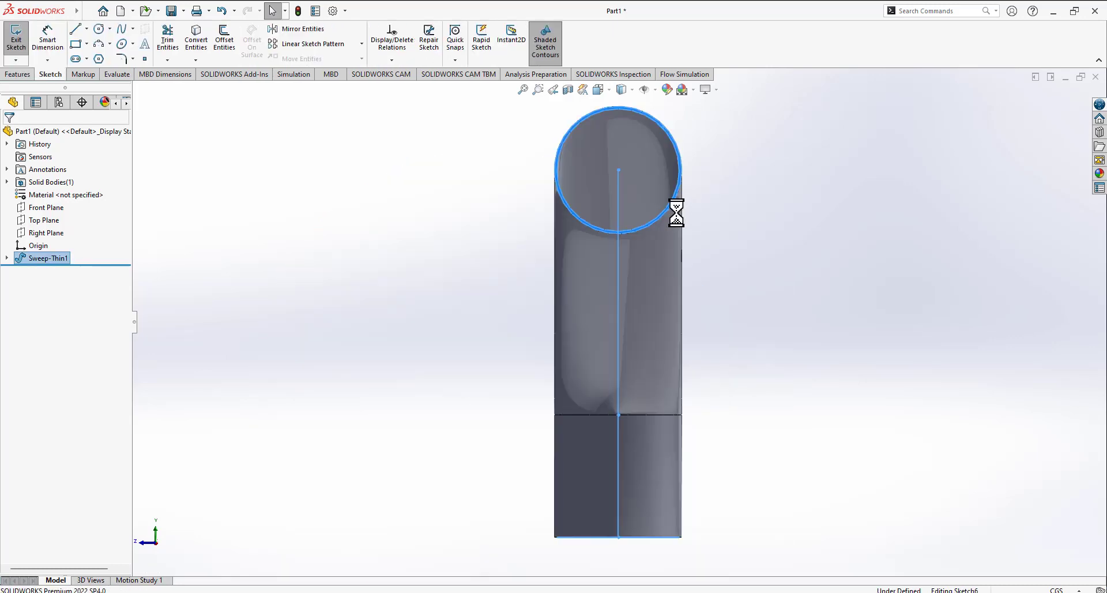
click(100, 29)
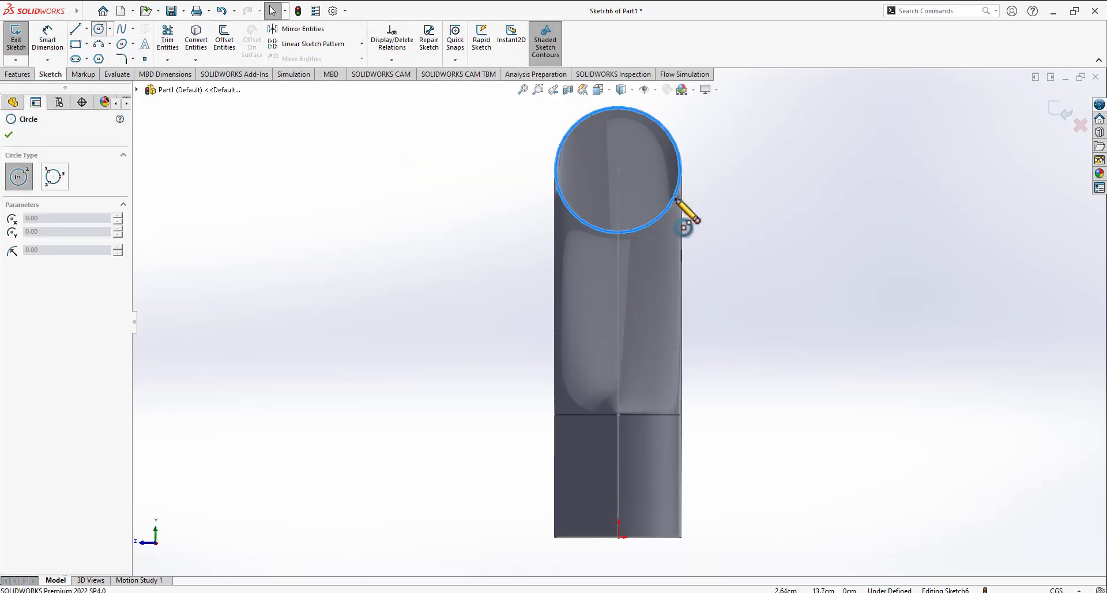
click(617, 170)
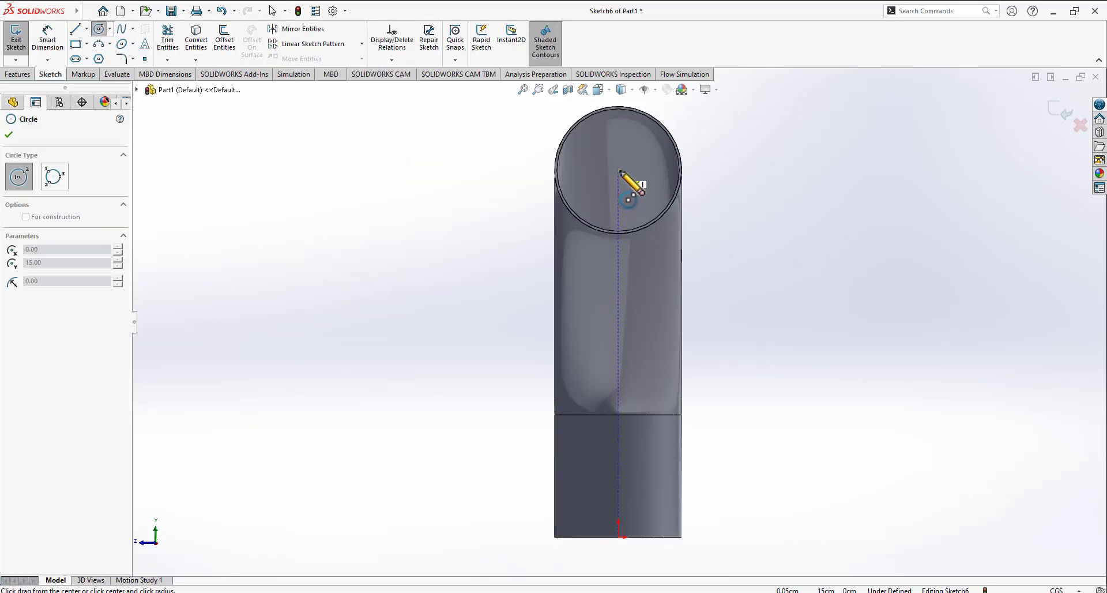
click(702, 202)
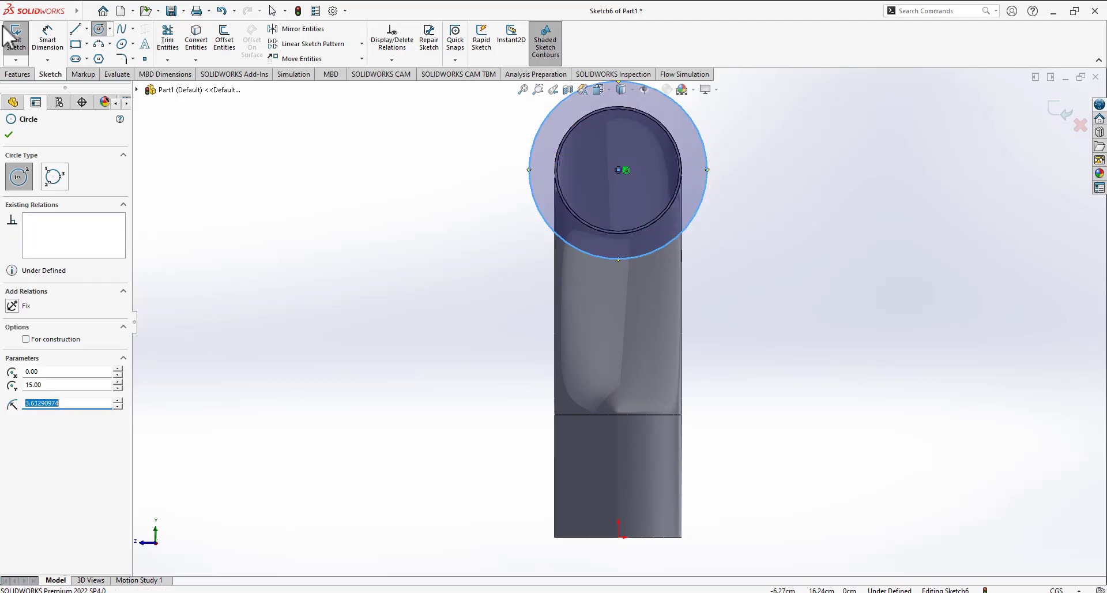
- Dimension the flange circle's diameter to 7 cm
key(d)
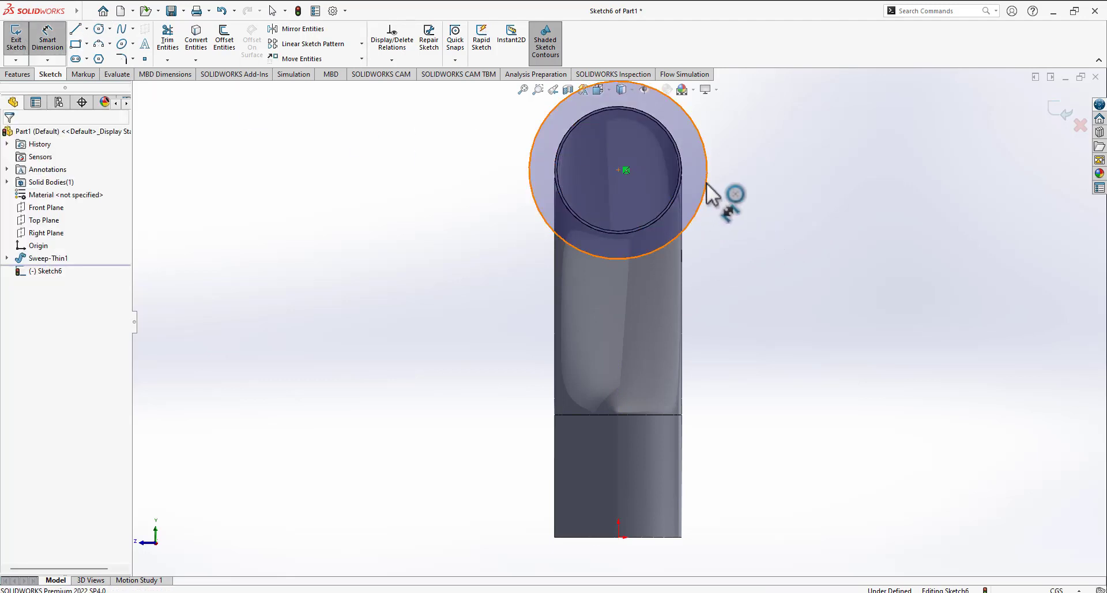
click(707, 198)
click(784, 227)
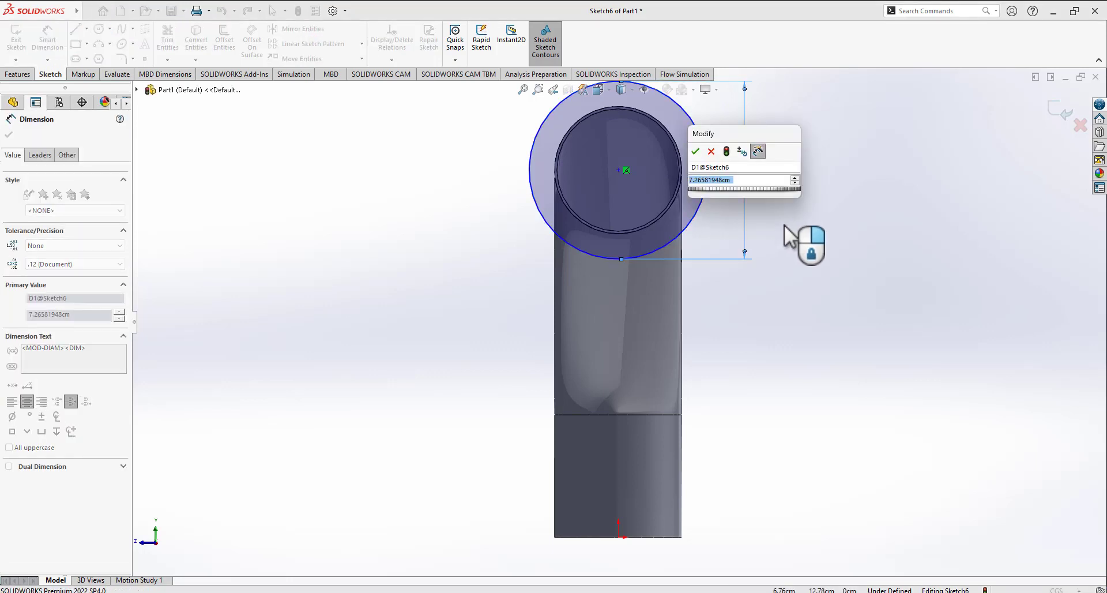
text(7)
key(Return)
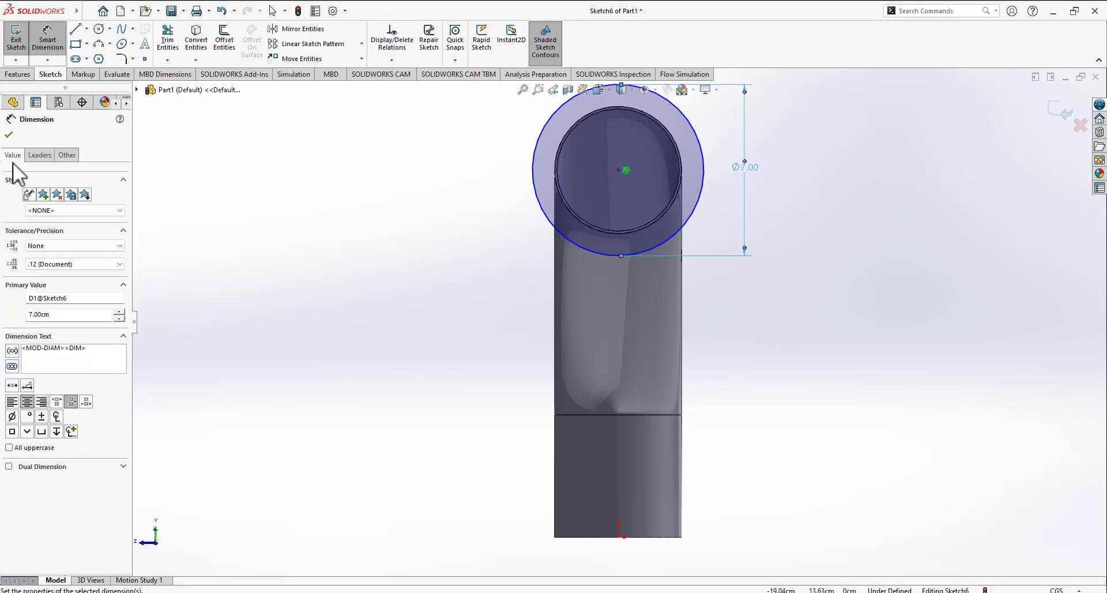
- Extrude the circle as a blind boss 0.5 cm outward from the pipe end, merged with the pipe
click(18, 74)
click(11, 46)
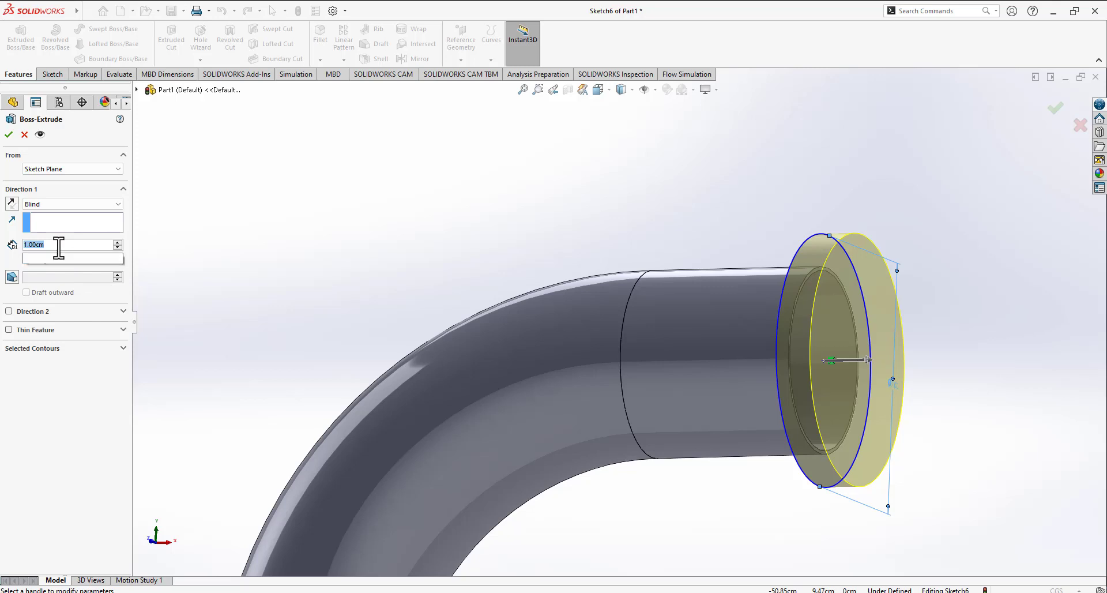
text(0.5)
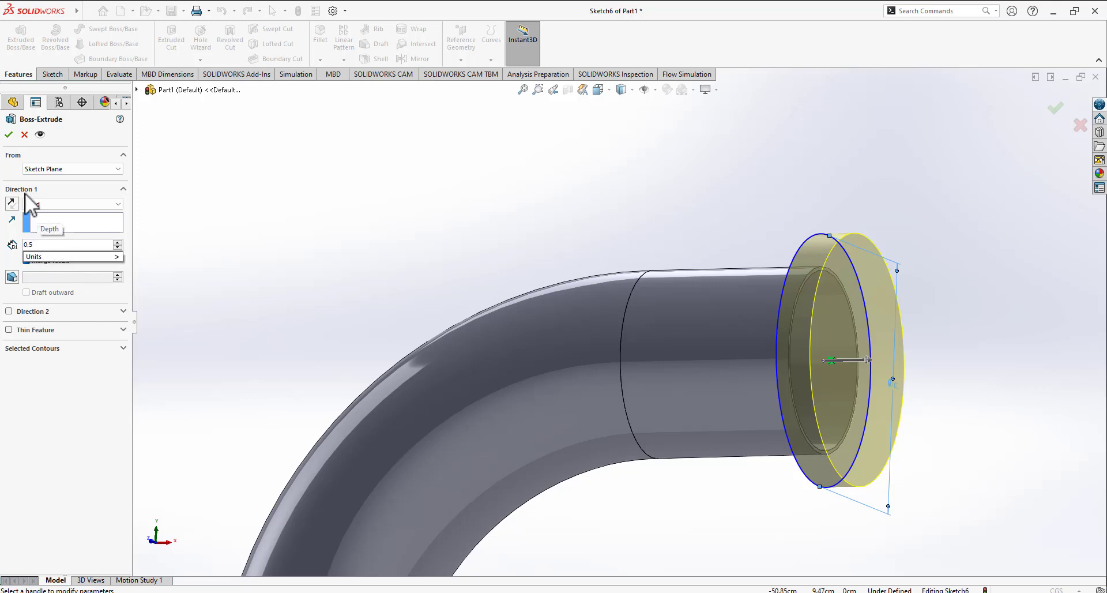
click(9, 138)
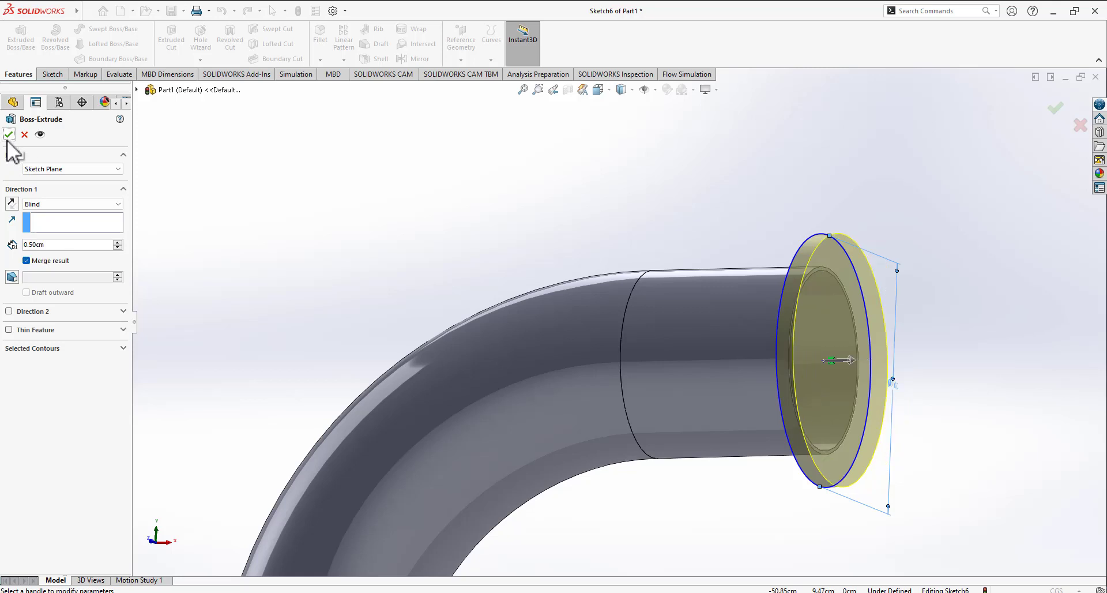
click(8, 137)
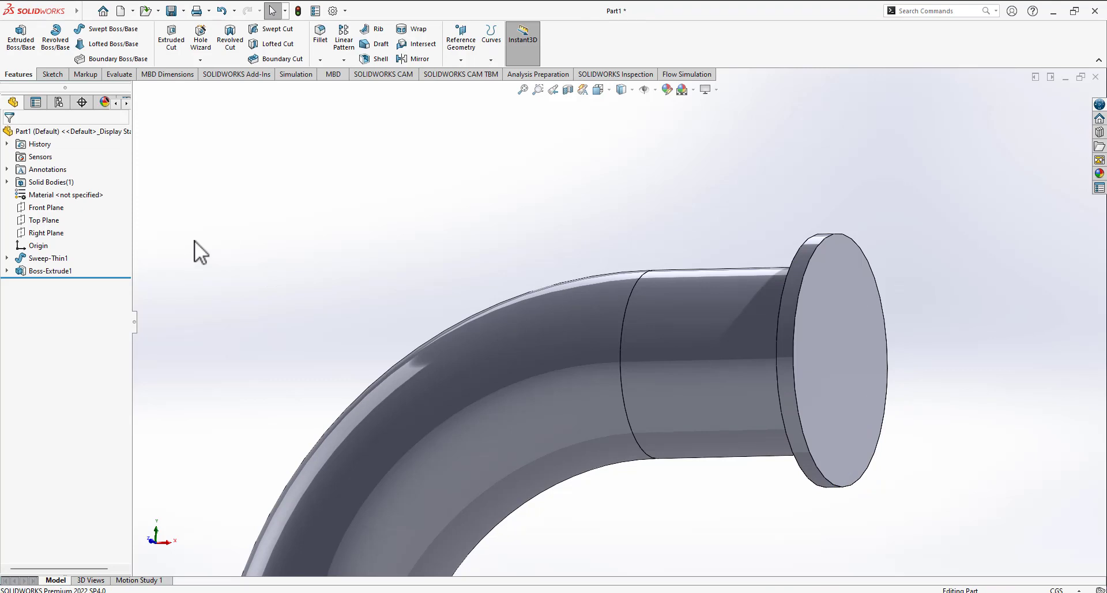
- Sketch a circle about 4.2 cm in diameter on the flange's outer face, concentric with the flange
middle_drag(194, 241, 236, 263)
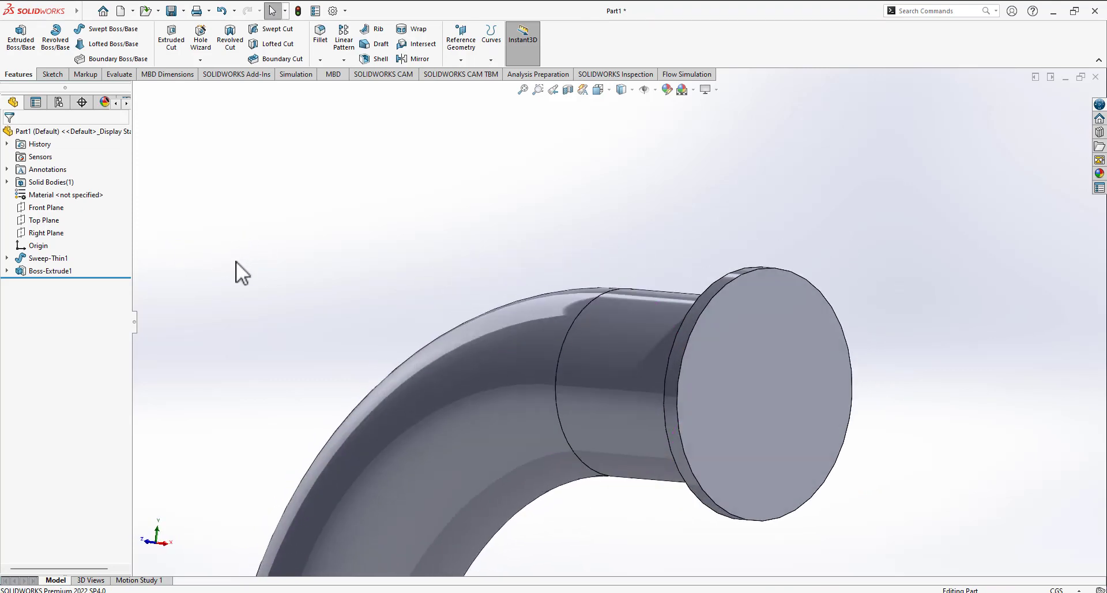
right_click(684, 340)
click(712, 301)
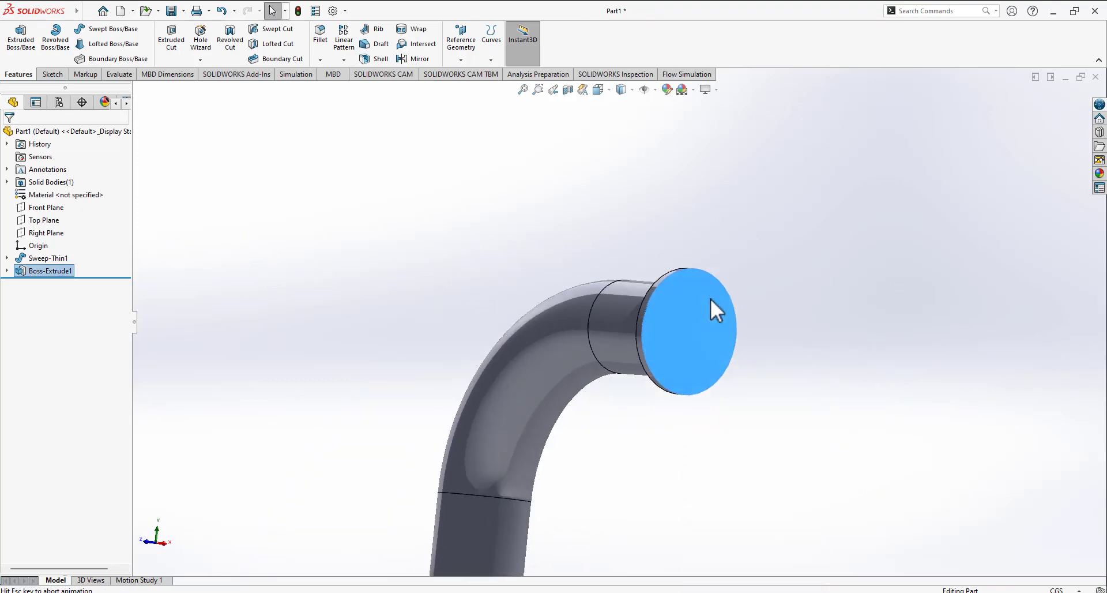
scroll(643, 129, down, 2)
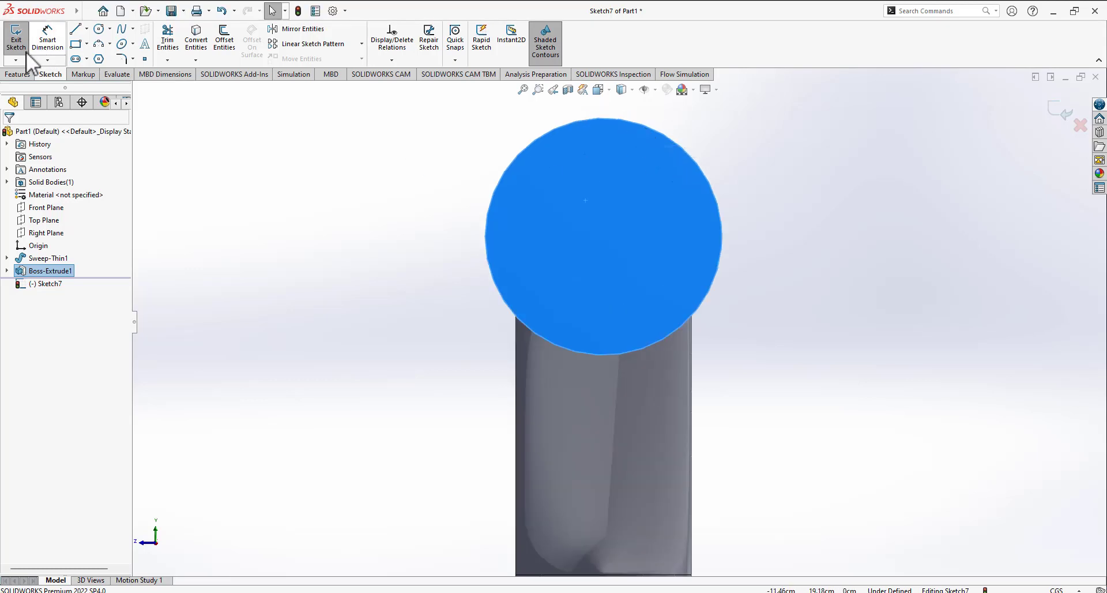
click(99, 29)
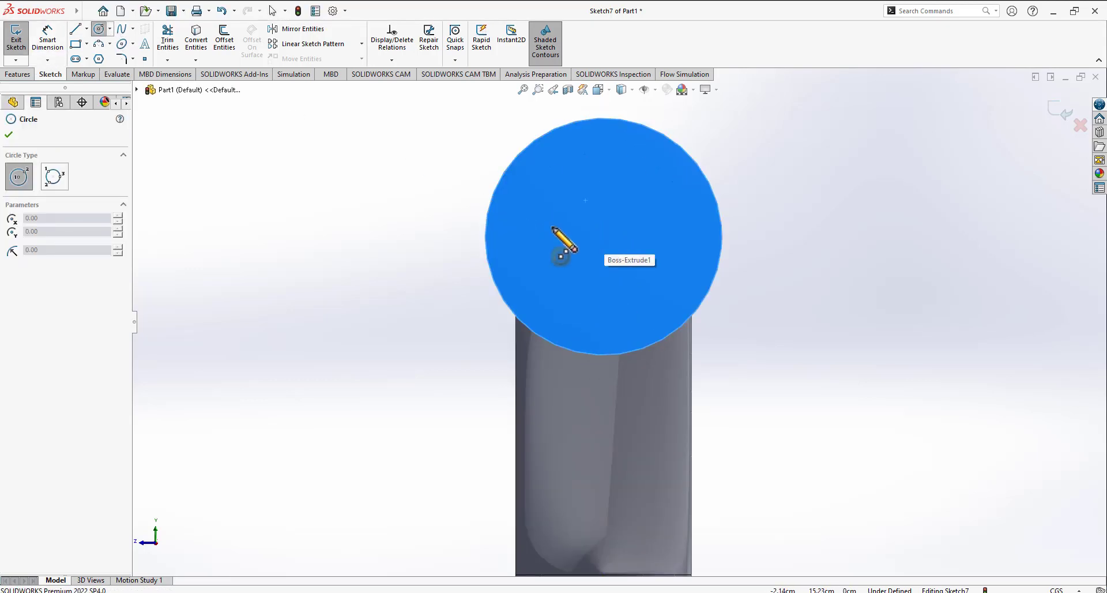
mouse_move(603, 118)
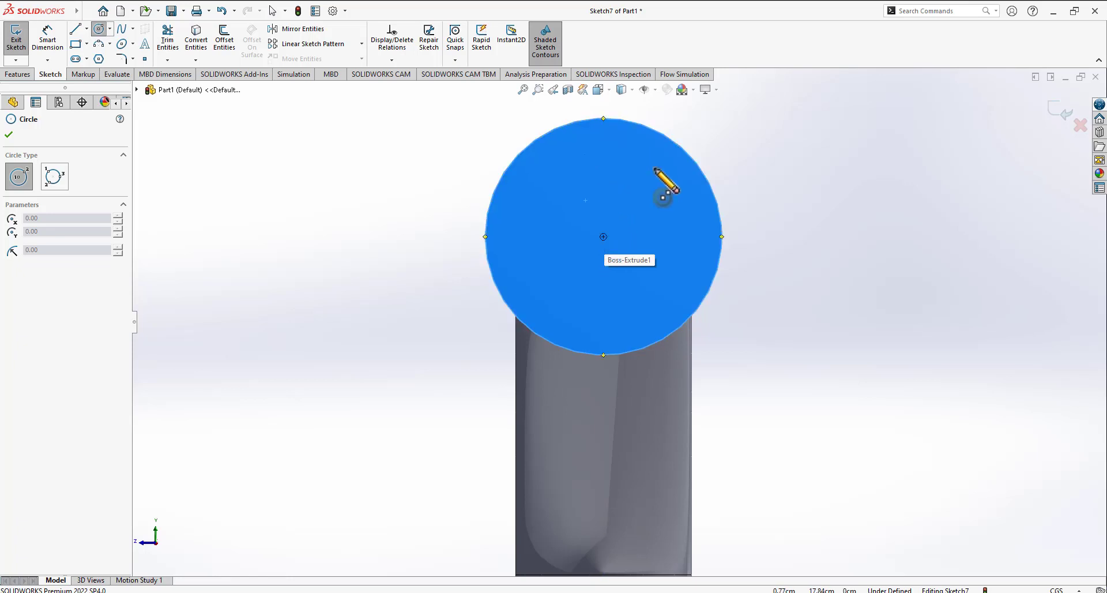
click(603, 236)
click(663, 197)
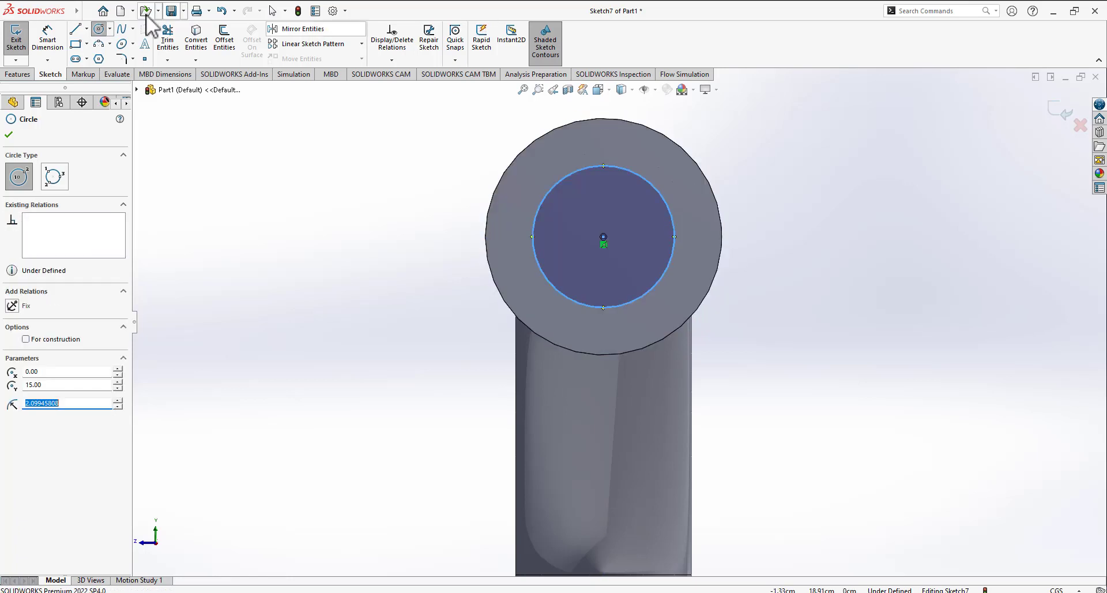
- Dimension the concentric circle on the flange face to a 5 cm diameter
click(47, 35)
click(673, 255)
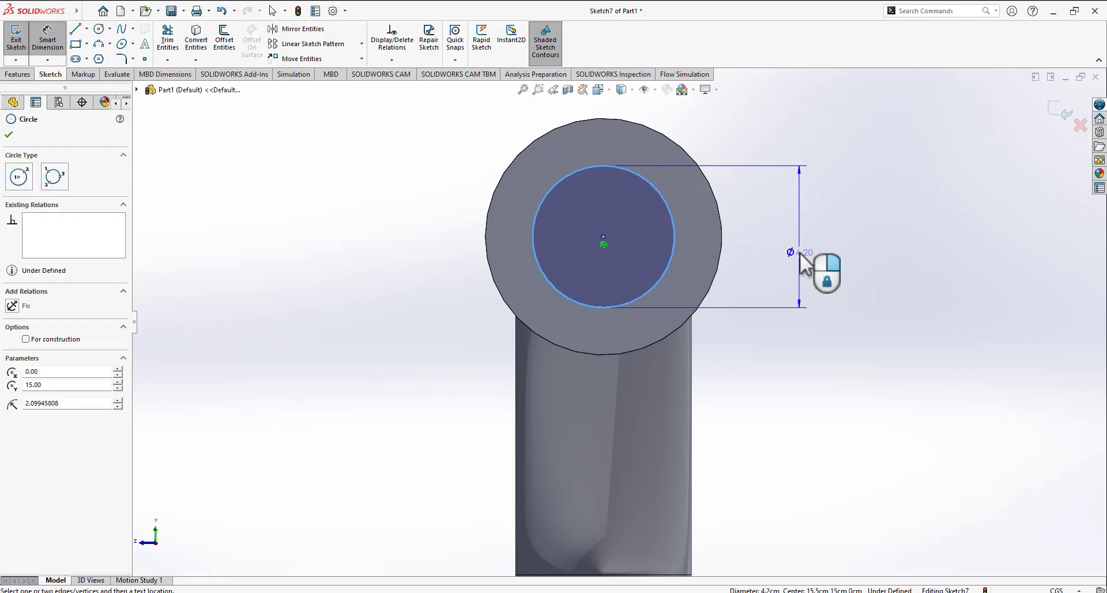
click(801, 263)
key(Return)
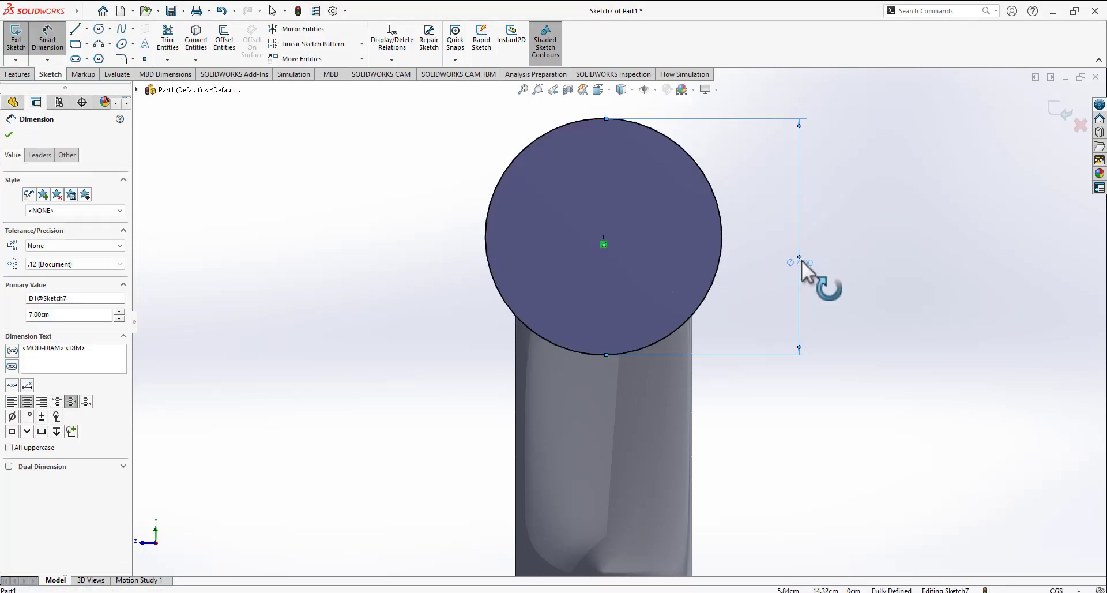
drag(800, 262, 795, 287)
double_click(796, 287)
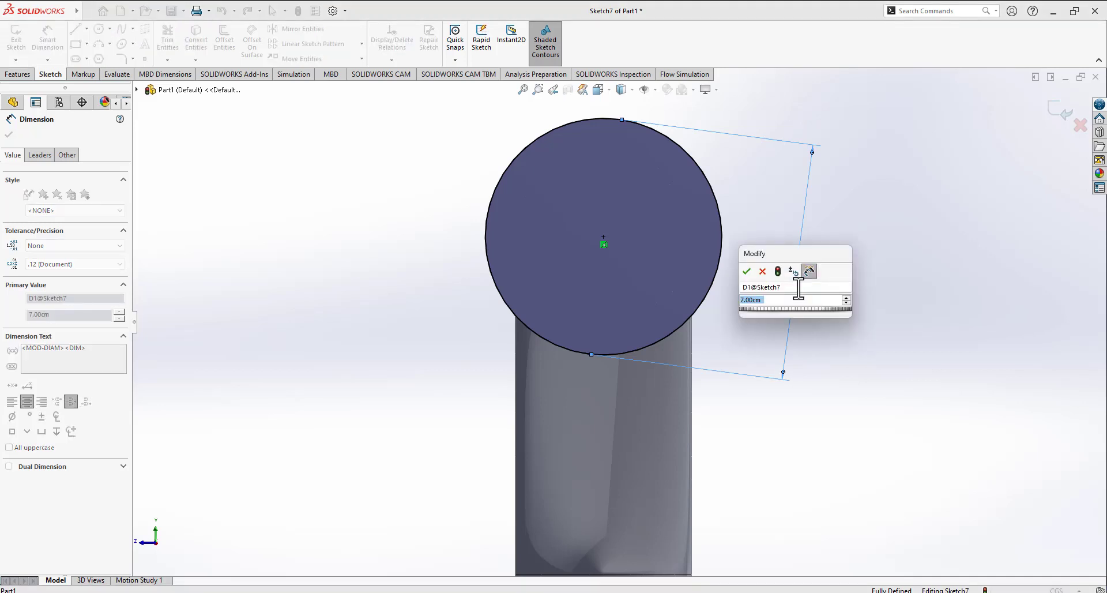
text(5)
key(Return)
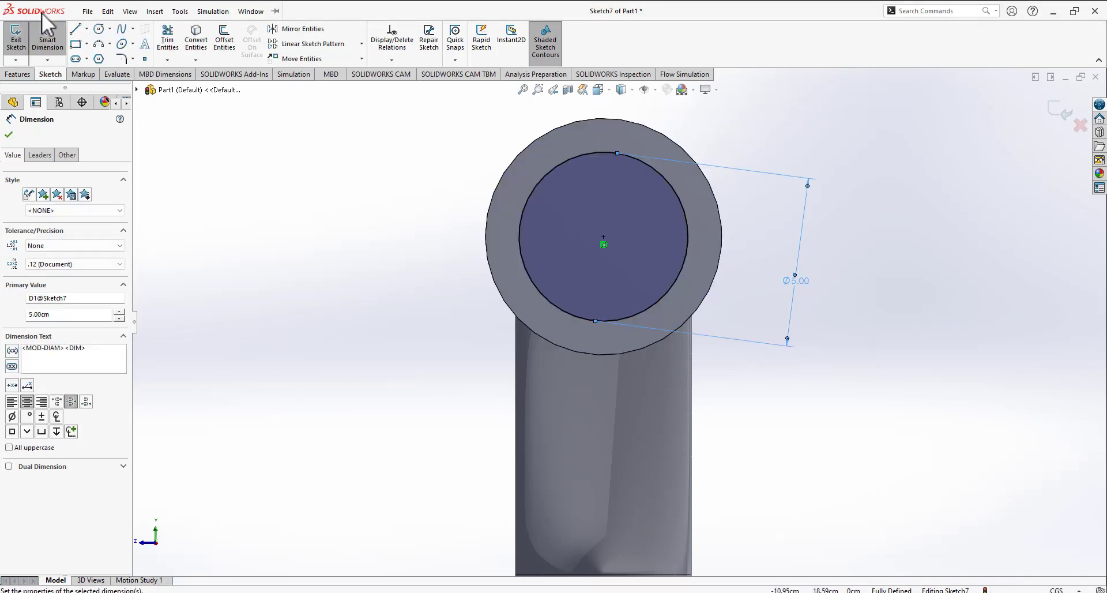
- Cut-extrude the circle blind 0.5 cm through the flange to open the pipe bore
click(18, 74)
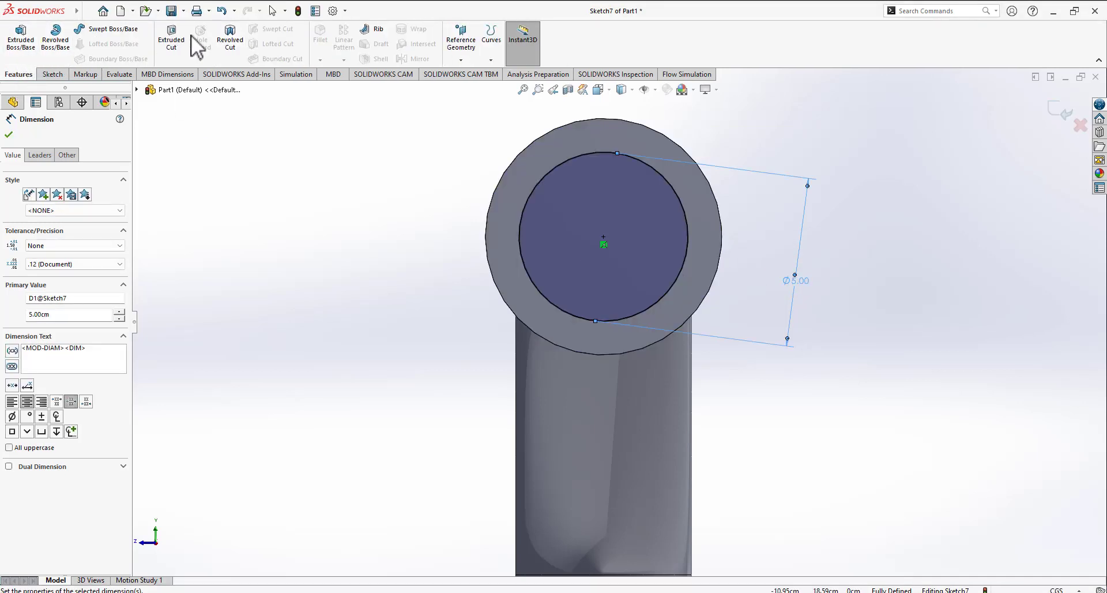
click(167, 40)
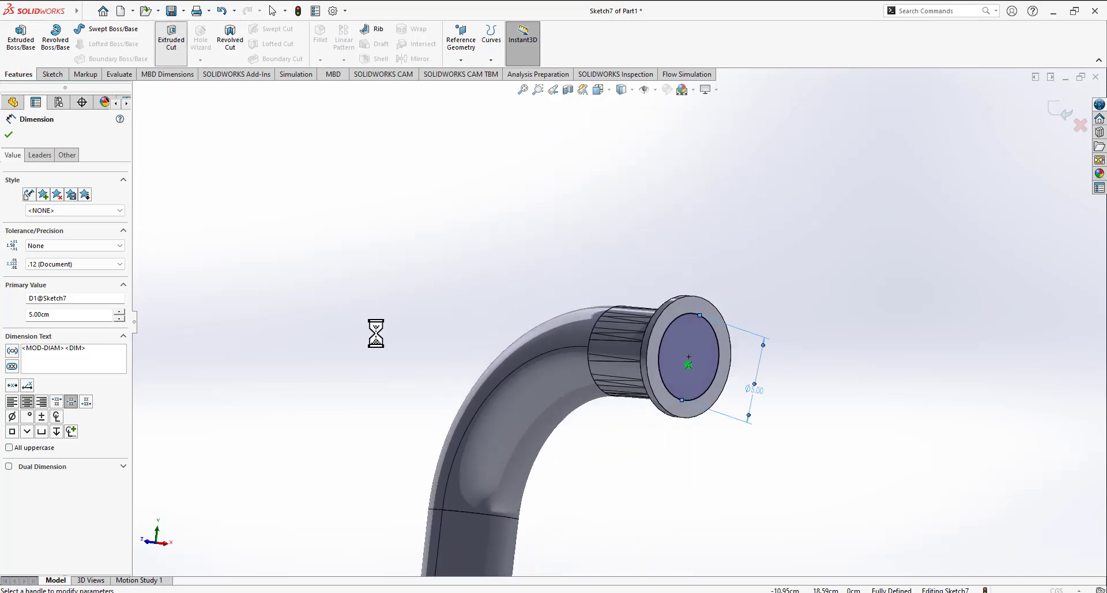
middle_drag(380, 335, 426, 356)
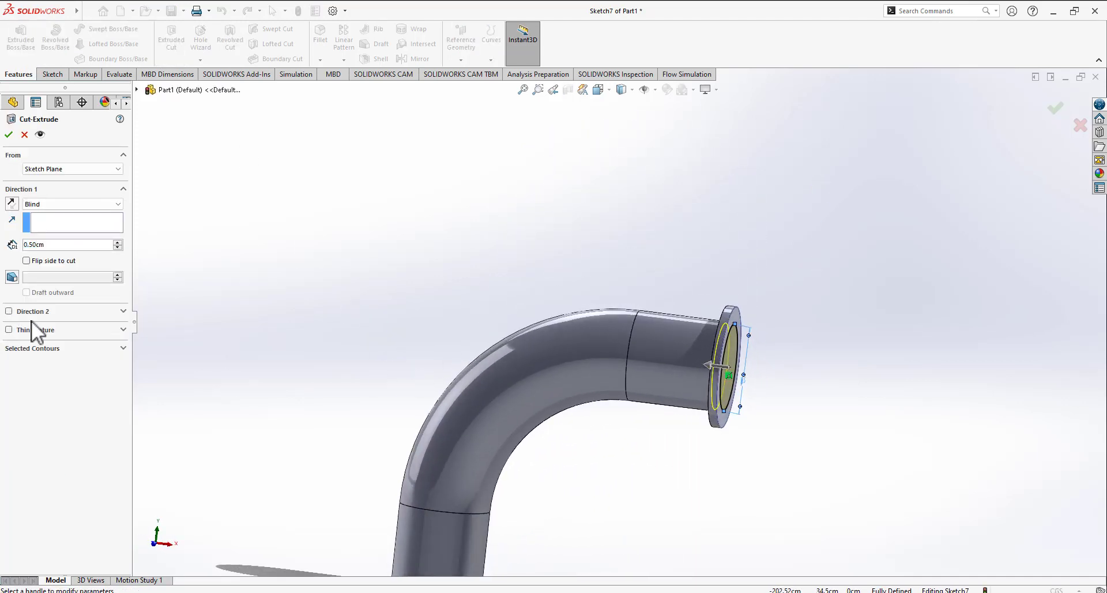
click(10, 136)
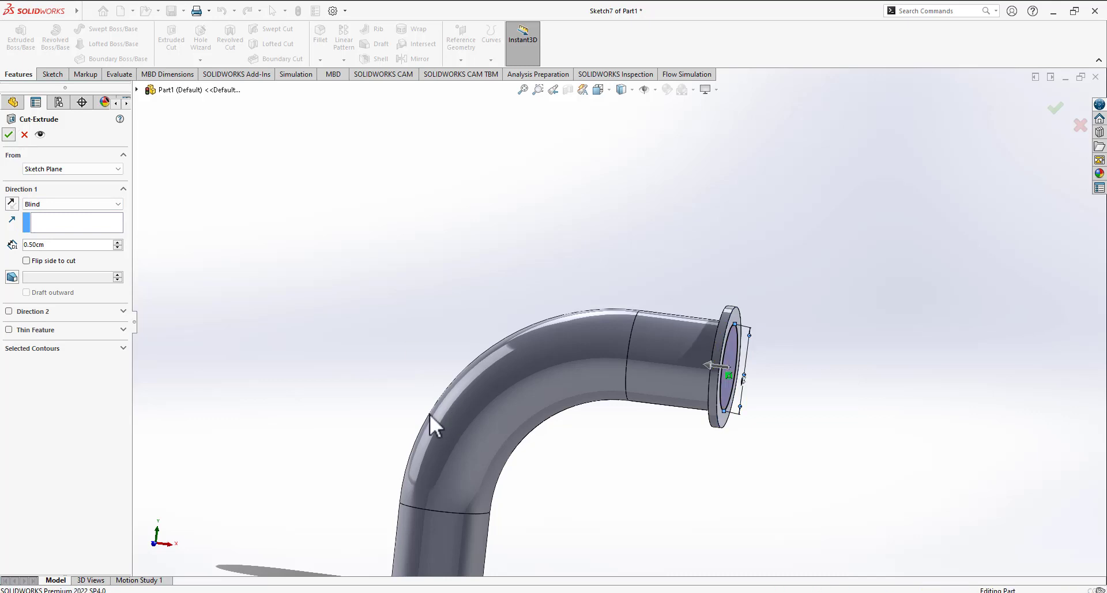
- Sketch a bolt-hole circle about 0.28 cm in radius on the flange's ring face, directly above the bore centre
middle_drag(385, 367, 262, 262)
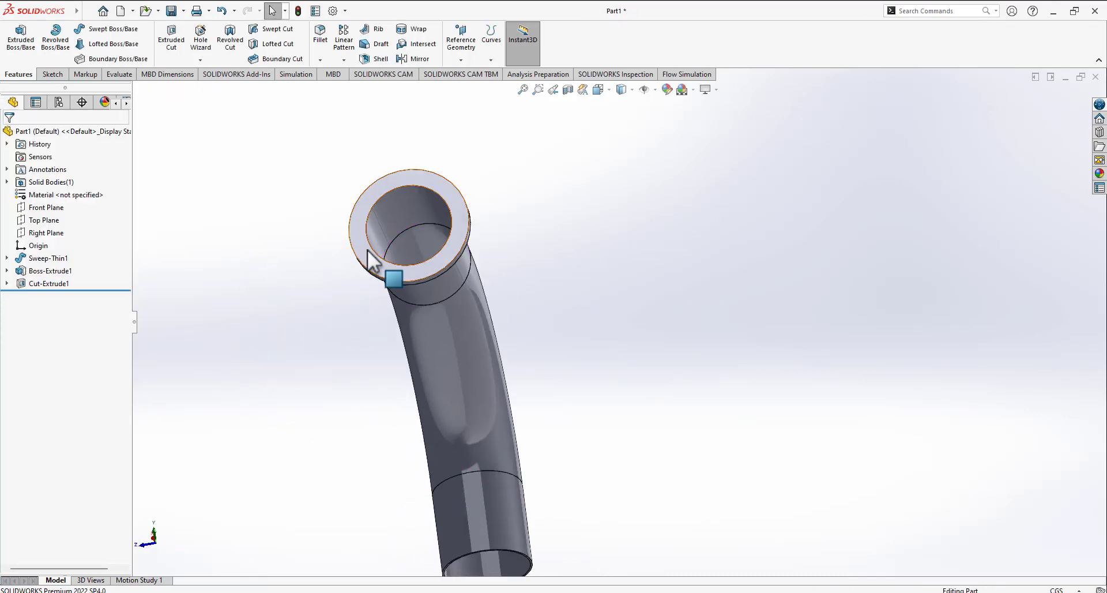
scroll(368, 251, down, 2)
mouse_move(563, 264)
middle_down()
mouse_move(586, 279)
mouse_move(717, 296)
mouse_move(584, 238)
mouse_move(602, 299)
middle_up()
right_click(595, 297)
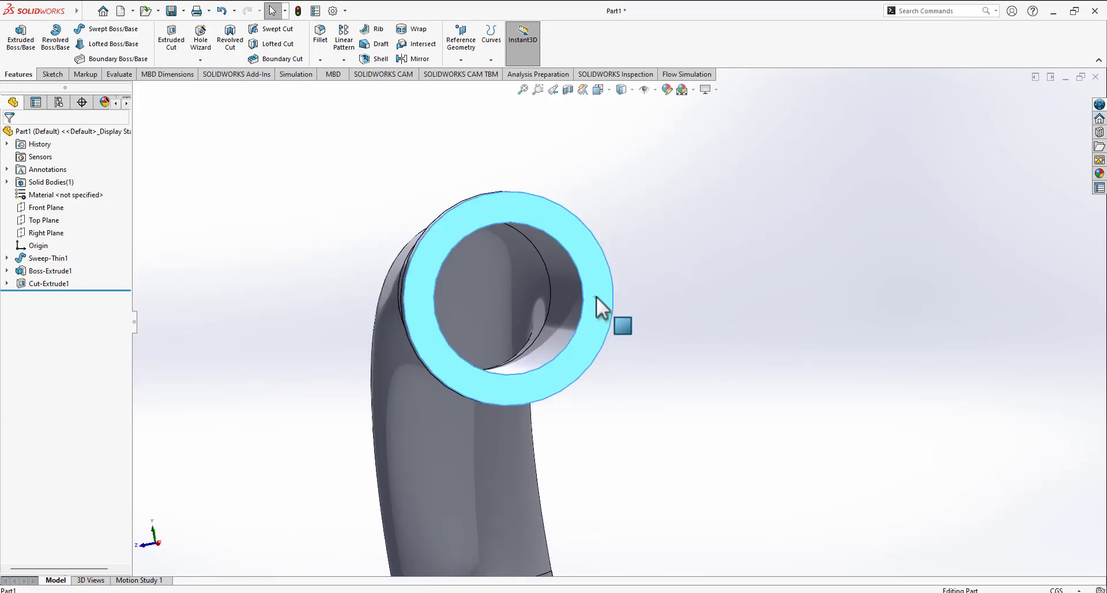
click(621, 282)
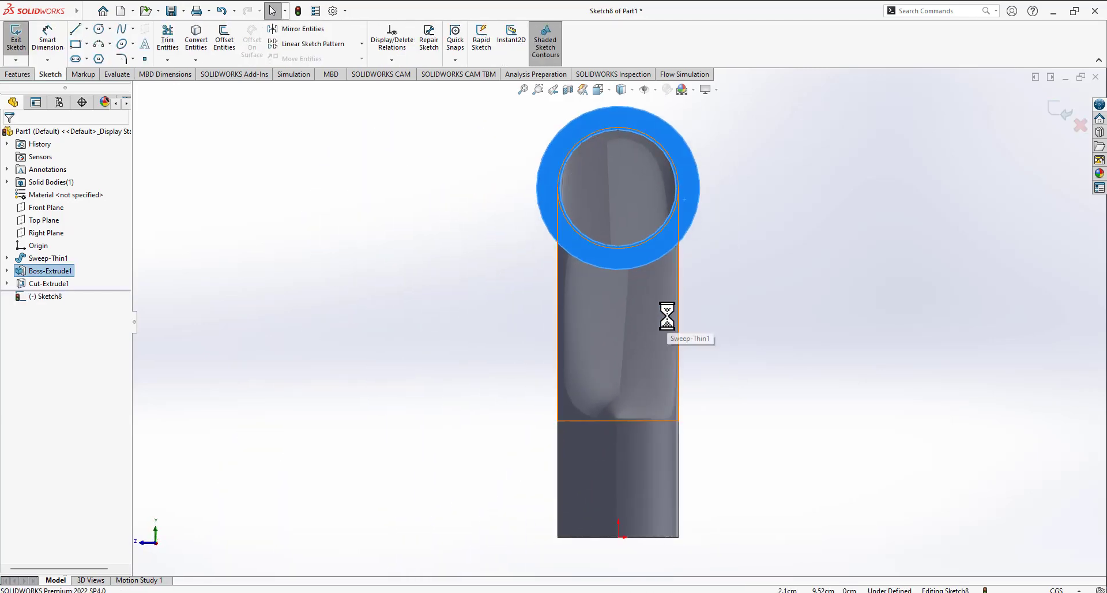
scroll(687, 127, down, 3)
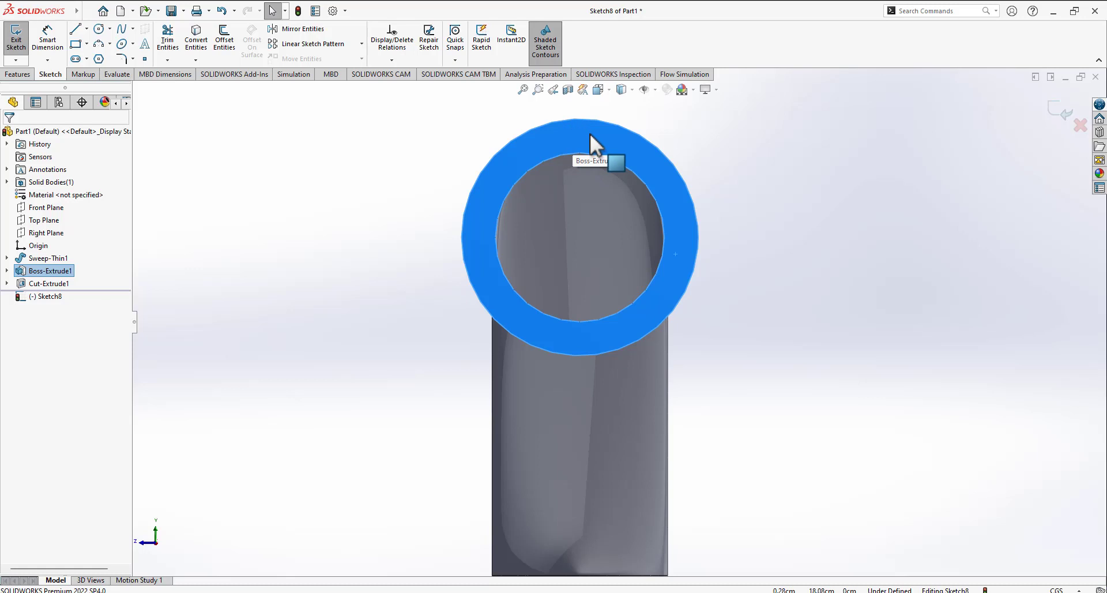
click(99, 30)
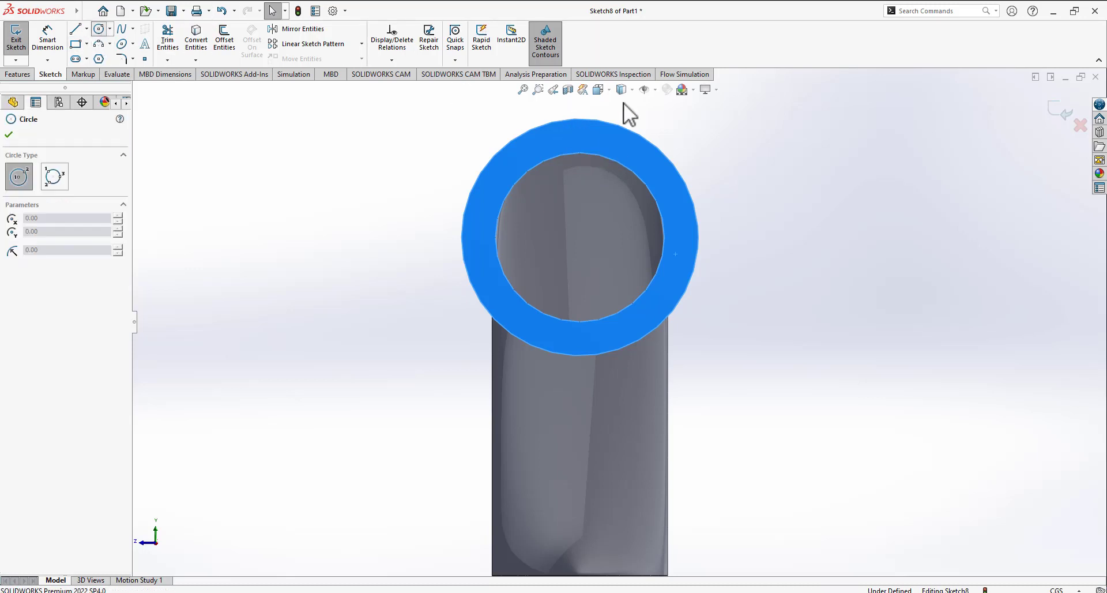
click(581, 137)
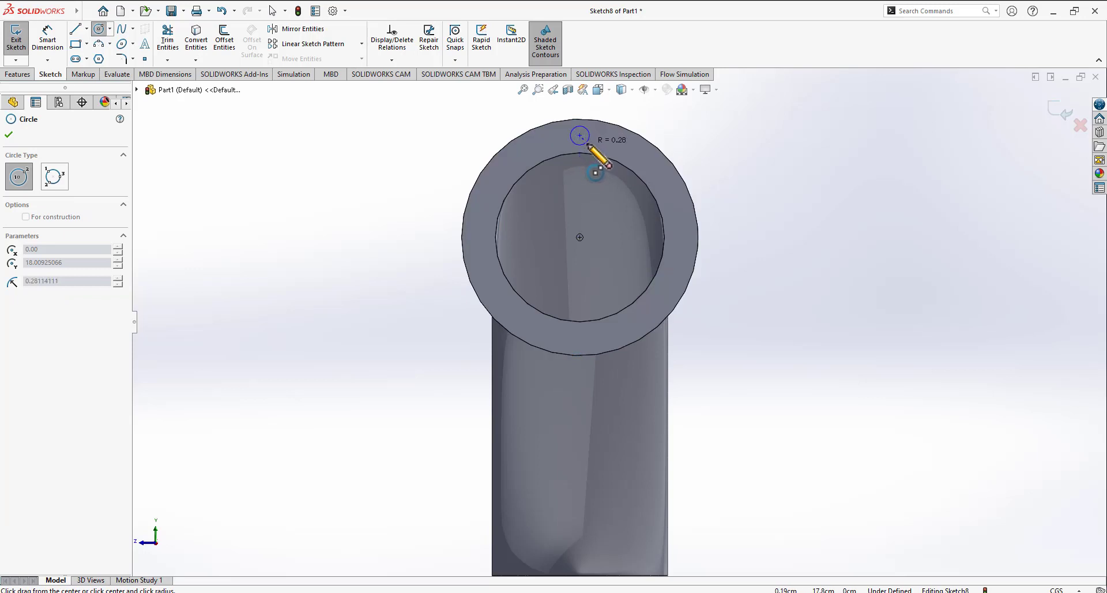
click(588, 144)
scroll(585, 125, down, 3)
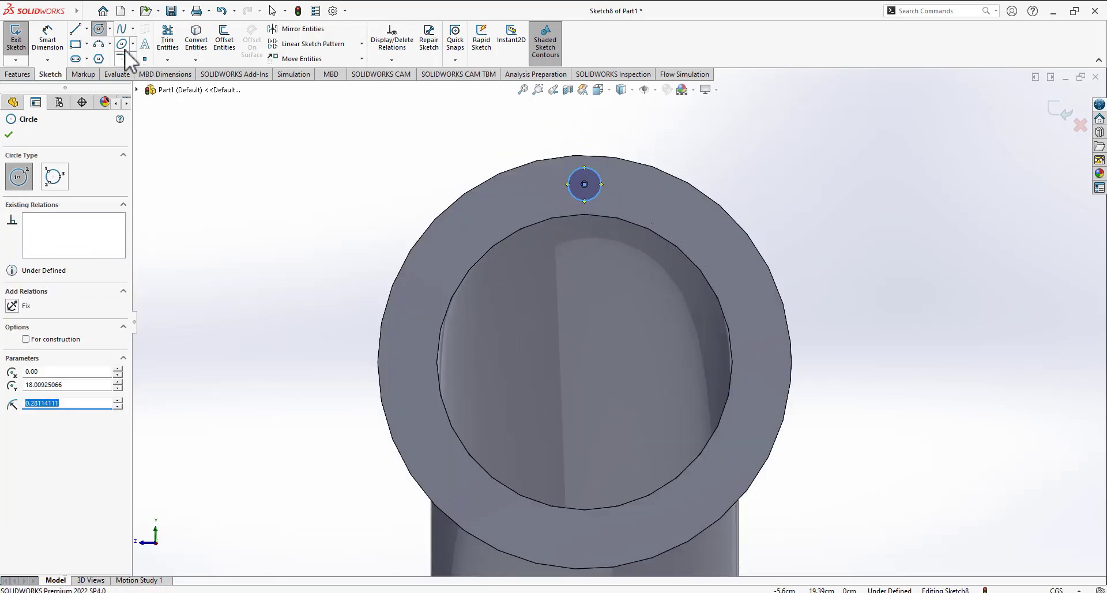
- Dimension the bolt-hole circle on the flange face to a 0.5 cm diameter
click(47, 35)
click(600, 189)
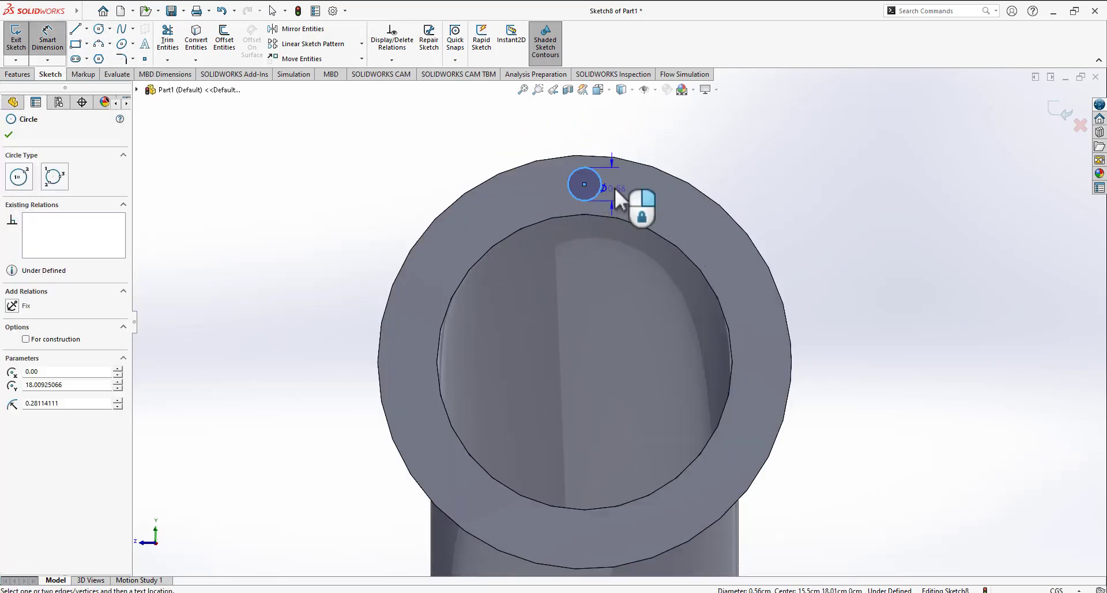
click(723, 234)
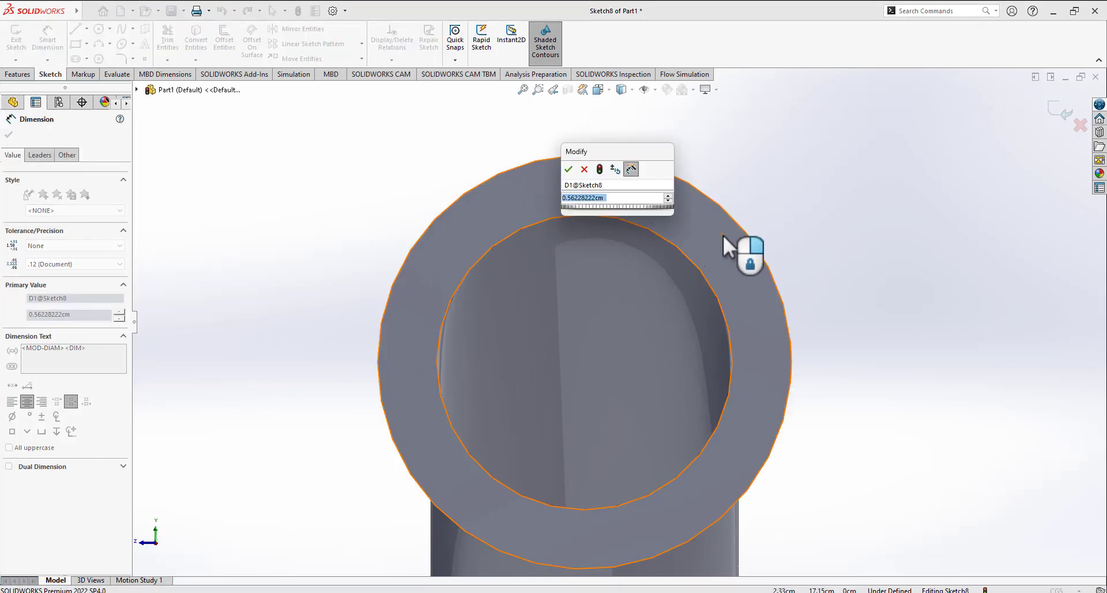
text(1)
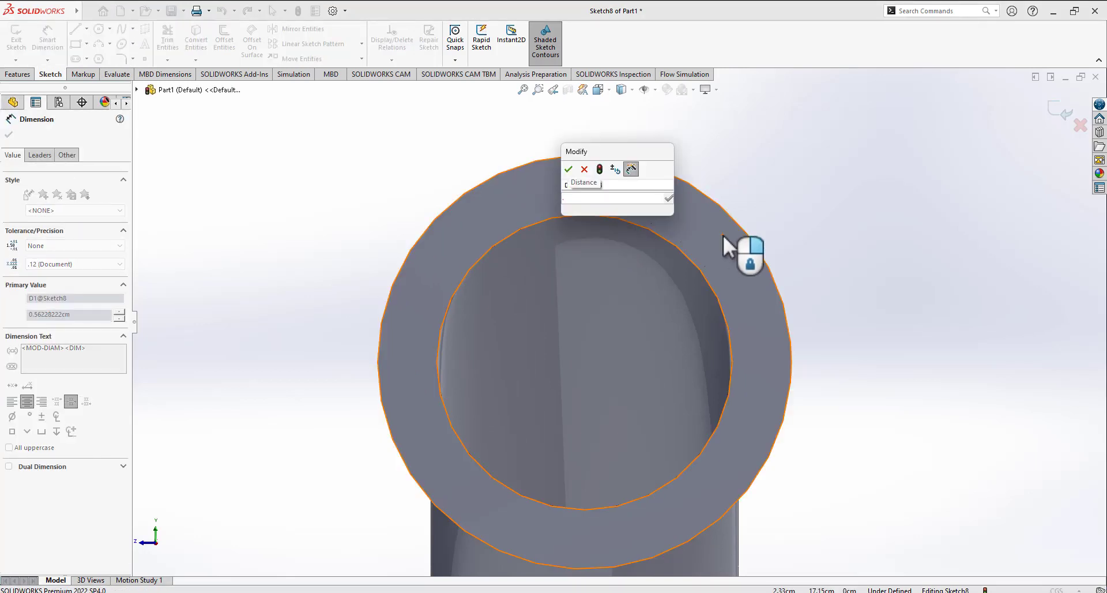
text(5)
key(BackSpace)
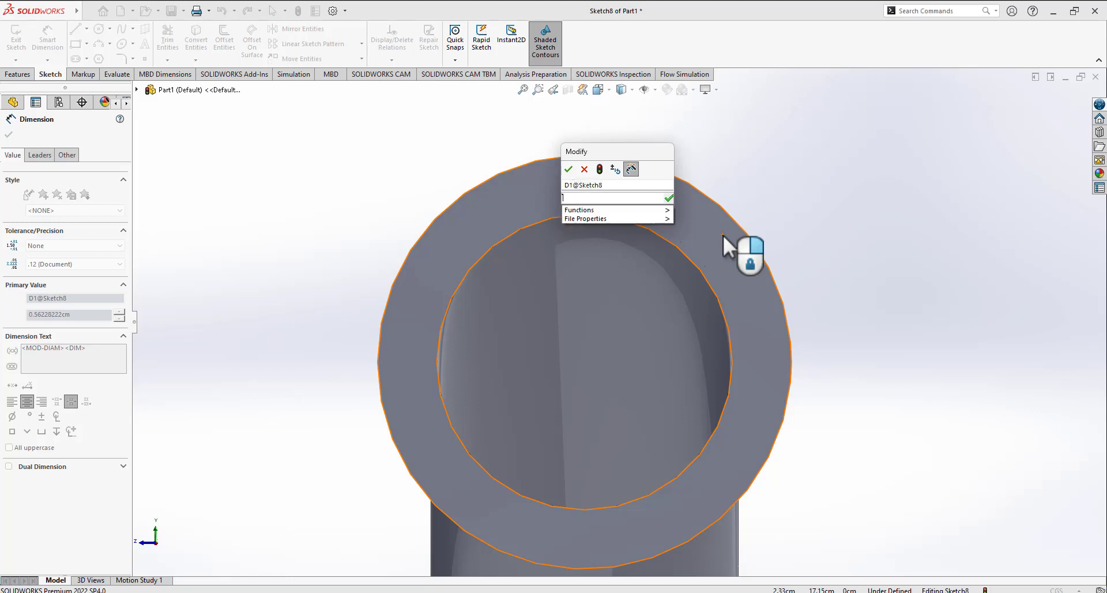
text(0.5)
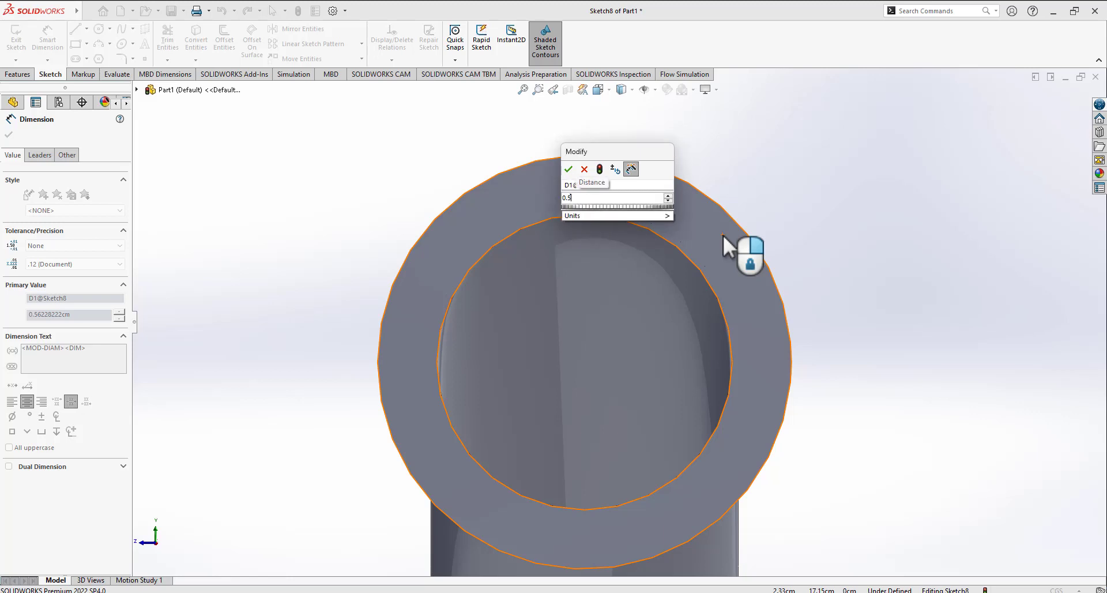
key(Return)
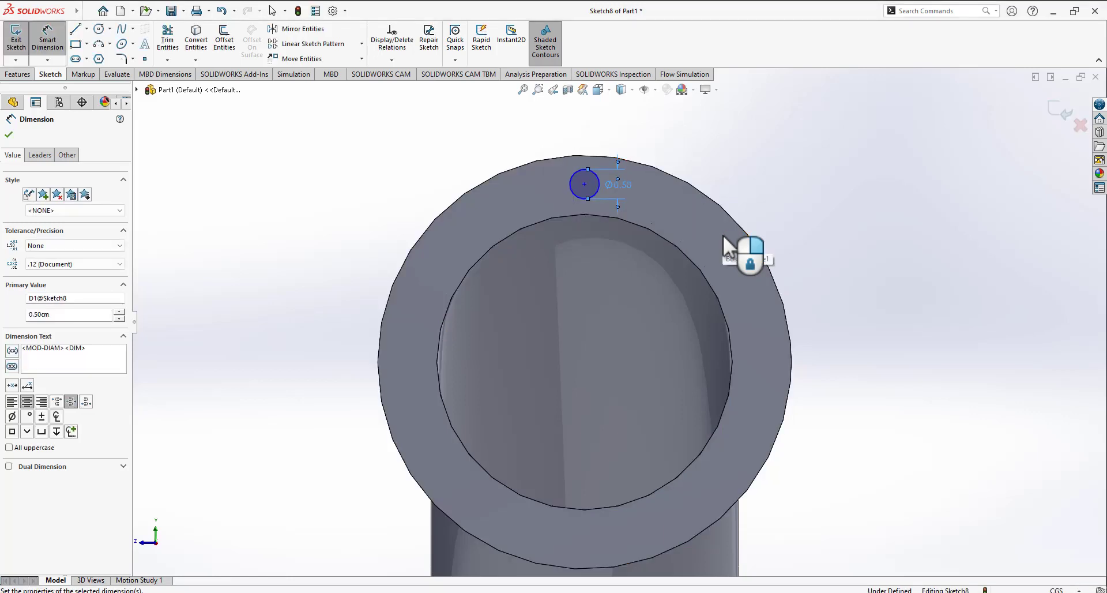
- Dimension the bolt-hole circle's centre 3 cm from the centre of the flange
click(584, 184)
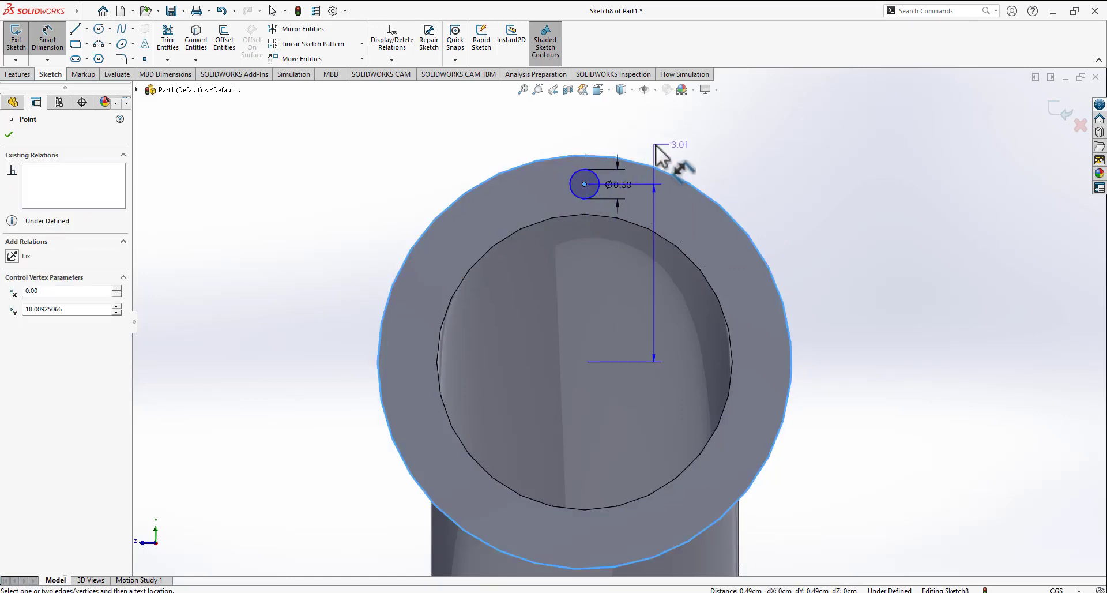
click(661, 124)
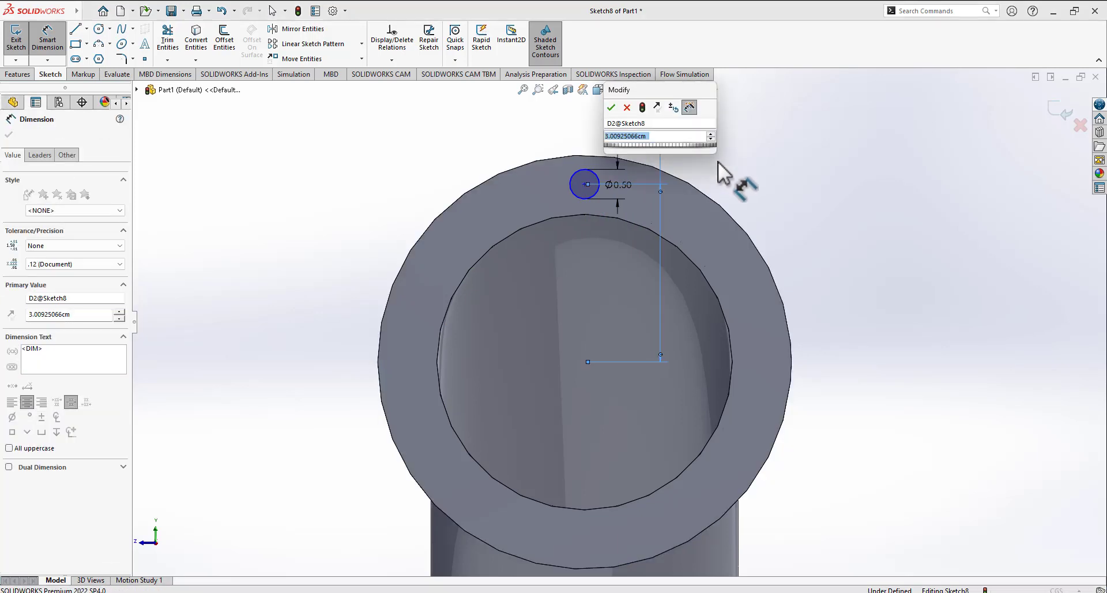
text(3)
key(Return)
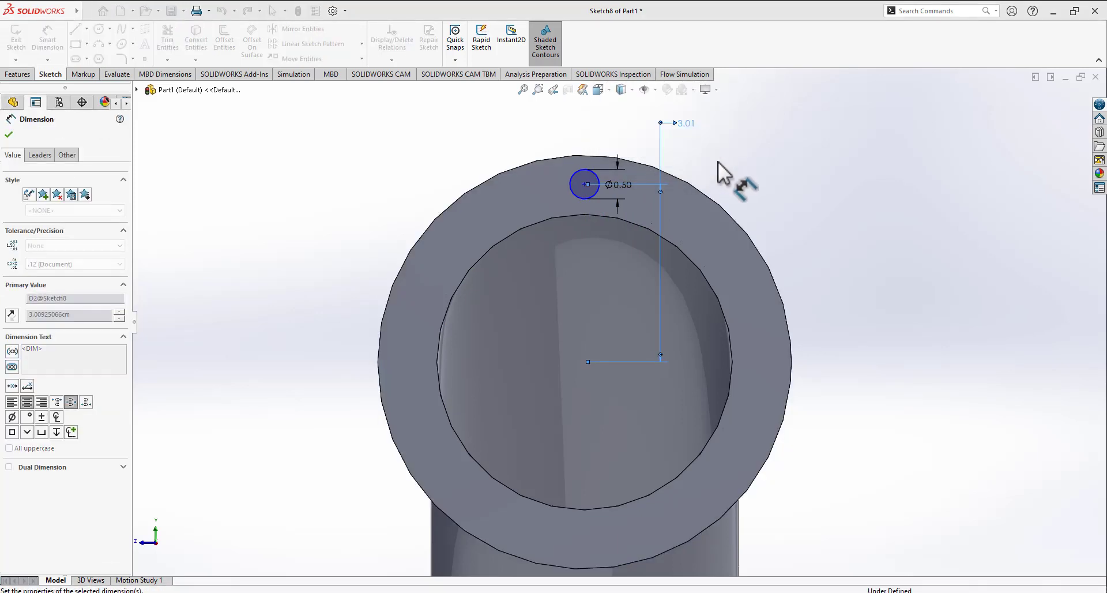
click(526, 129)
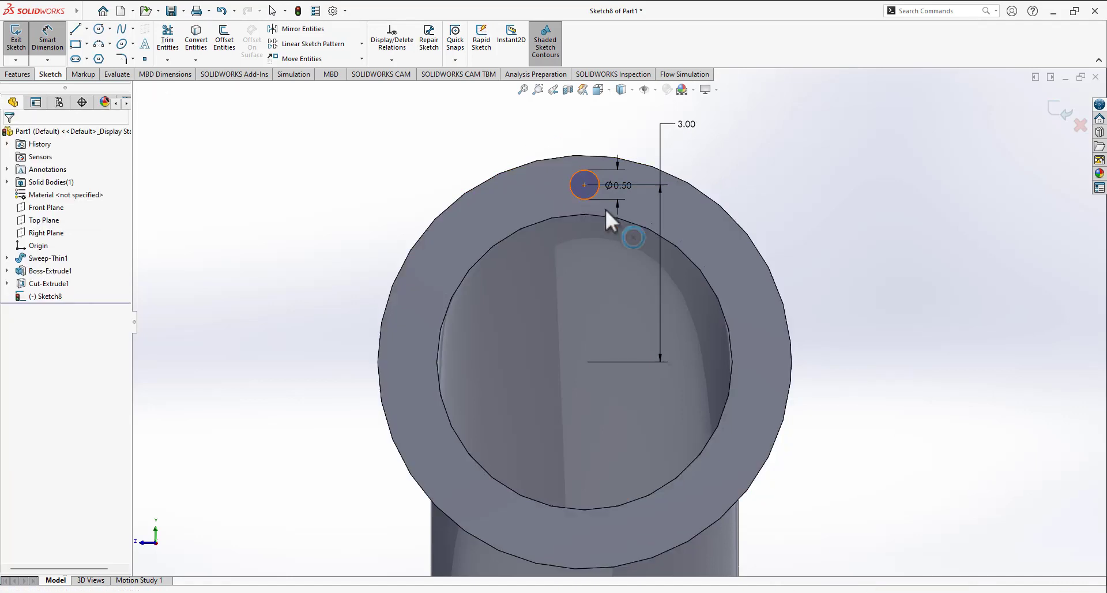
- Create a circular sketch pattern of the bolt-hole circle about the flange centre, with 10 equally spaced instances over 360 degrees
click(362, 44)
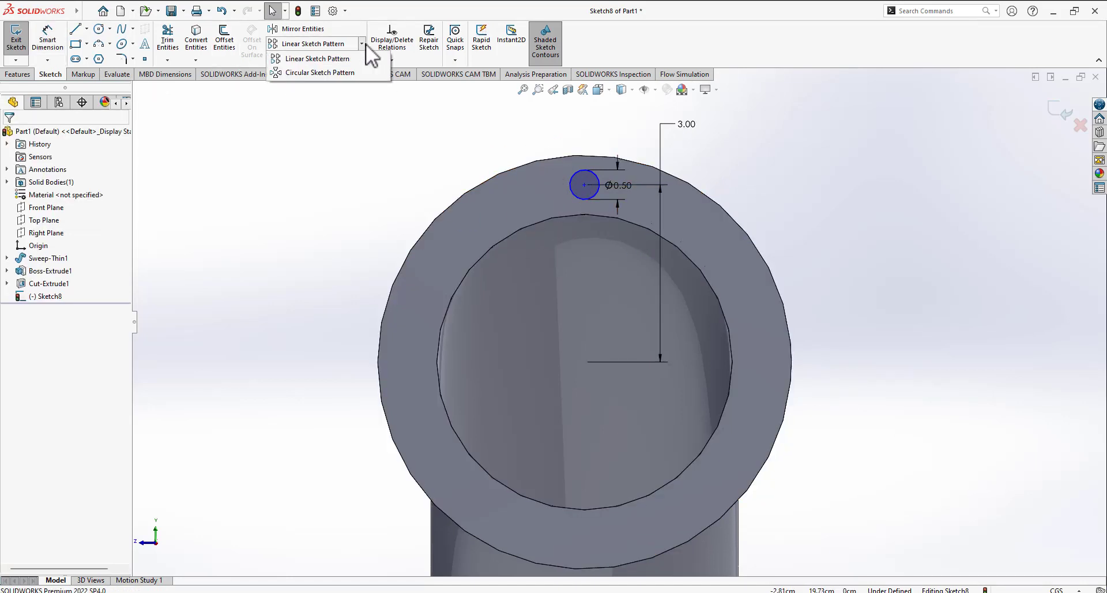
click(340, 73)
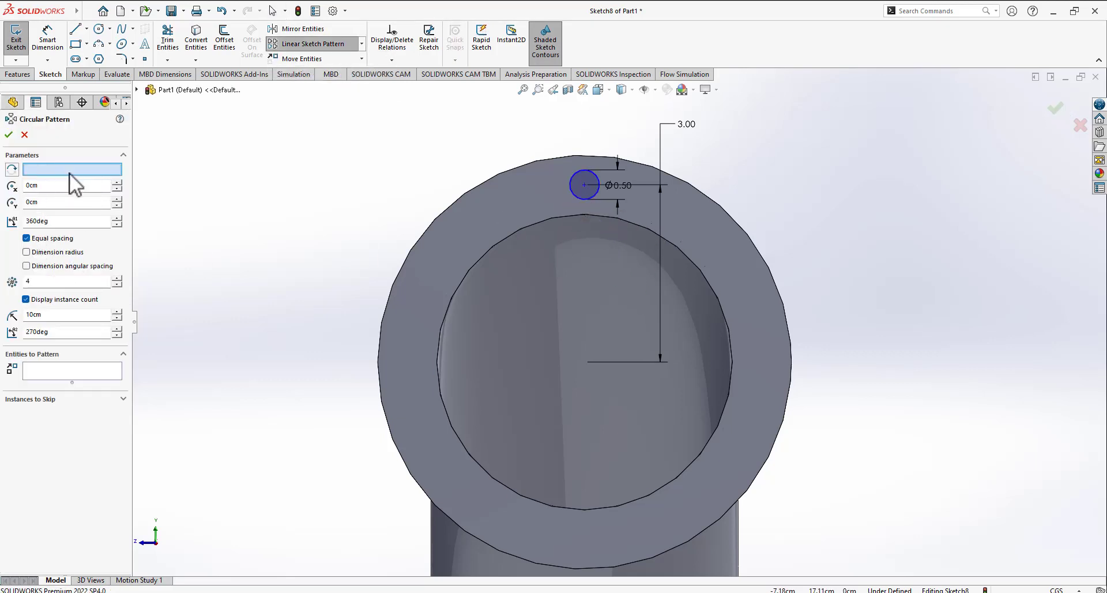
click(793, 355)
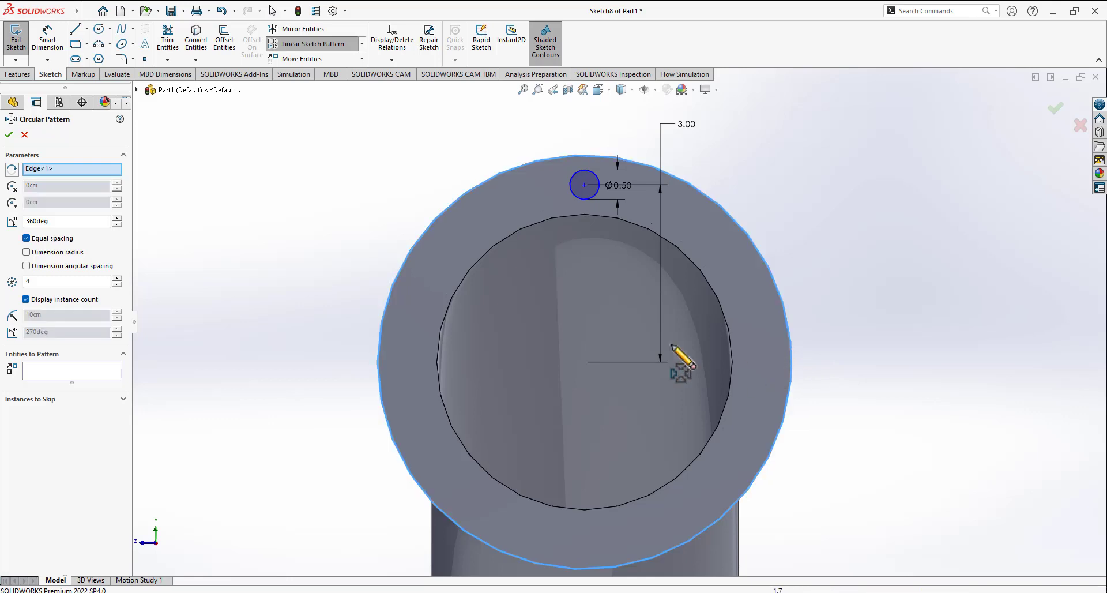
click(61, 380)
click(592, 194)
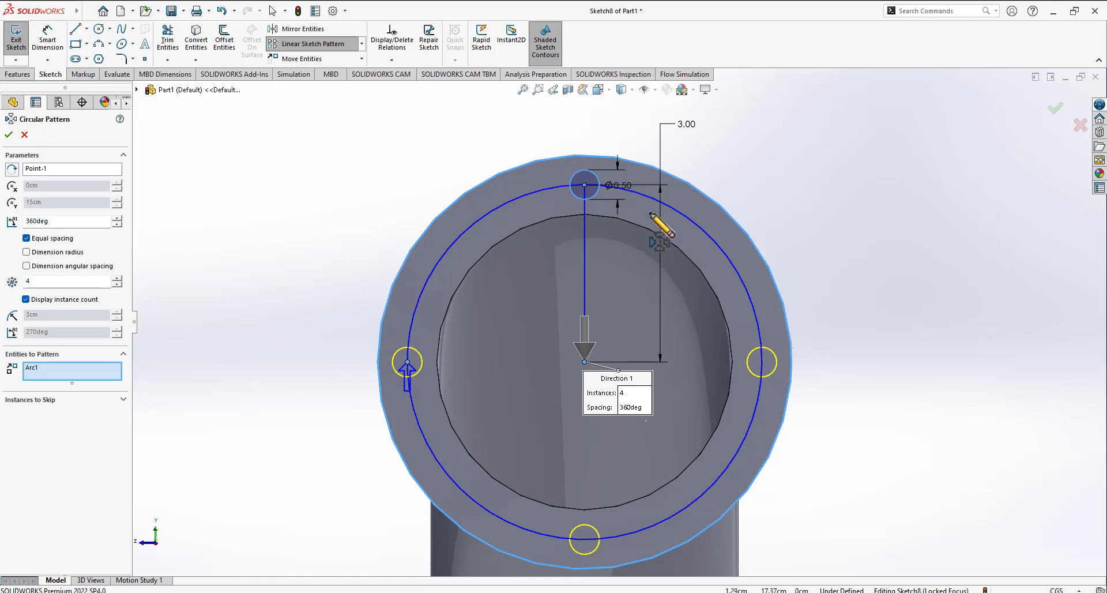
click(117, 278)
click(117, 278)
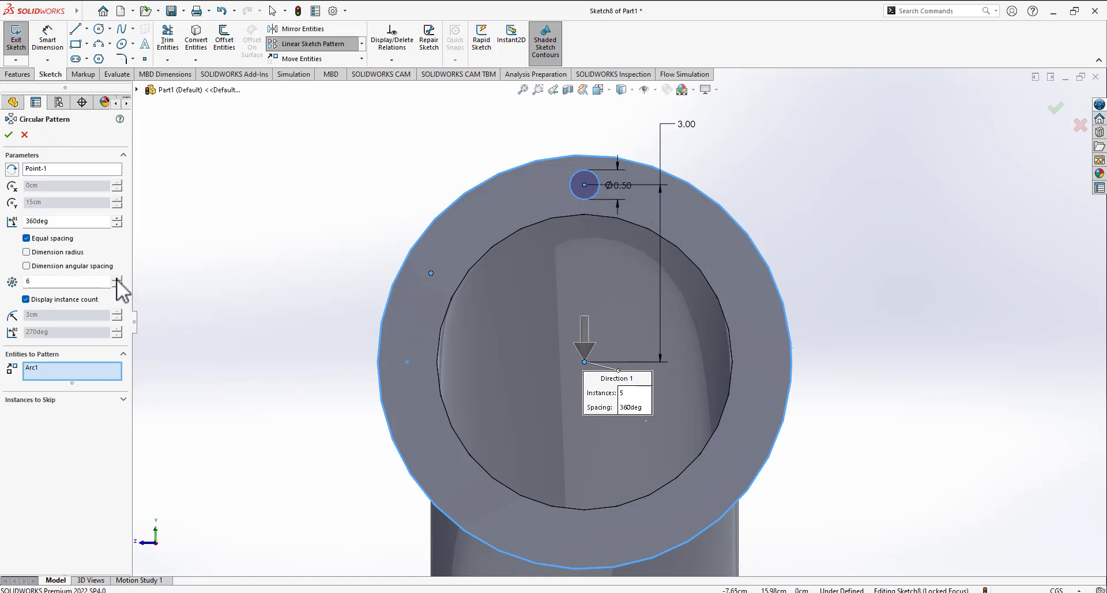
click(117, 279)
click(117, 278)
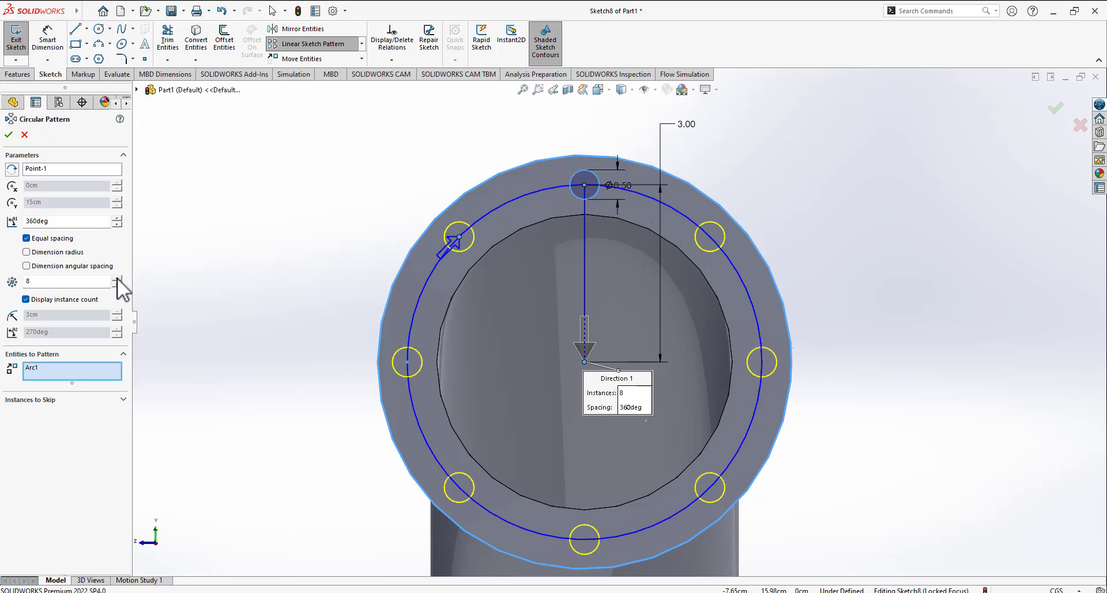
click(117, 278)
click(117, 279)
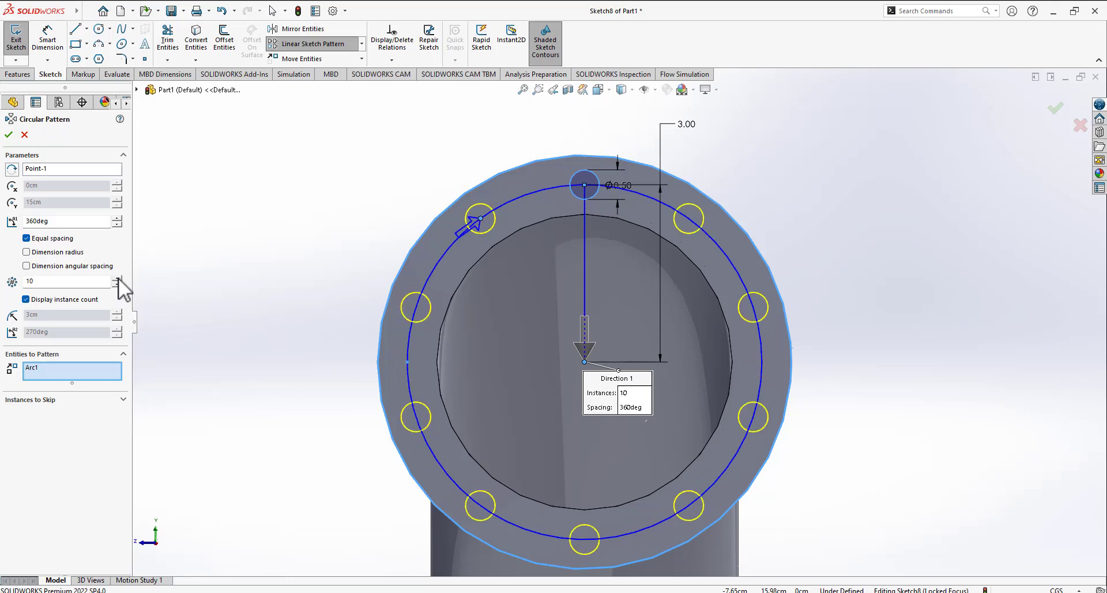
click(10, 136)
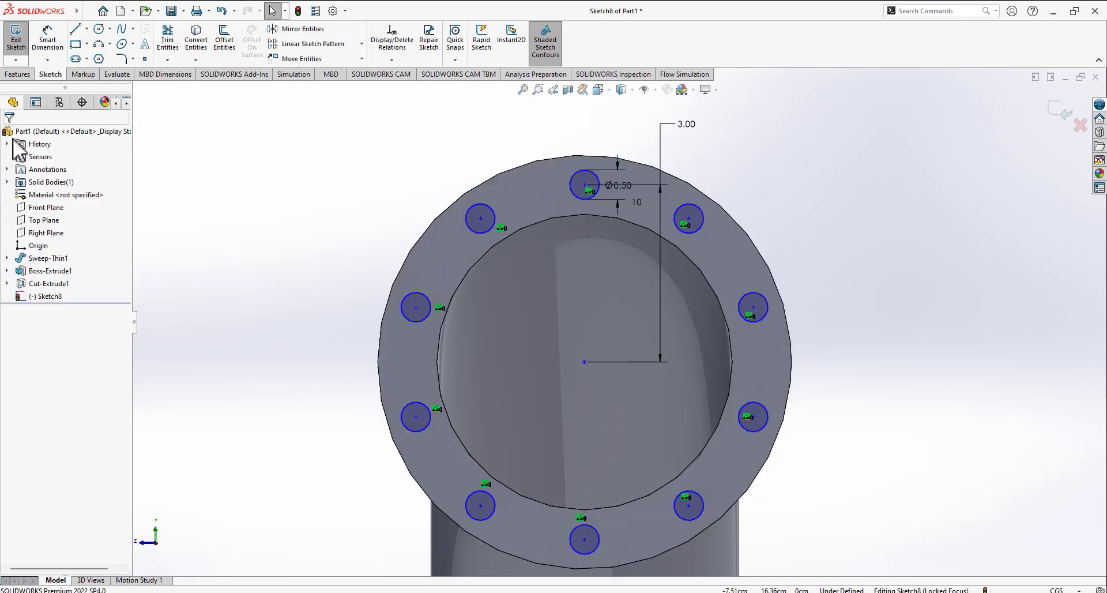
- Cut-extrude the patterned circles blind 0.5 cm into the flange to make the bolt holes
click(9, 75)
click(172, 41)
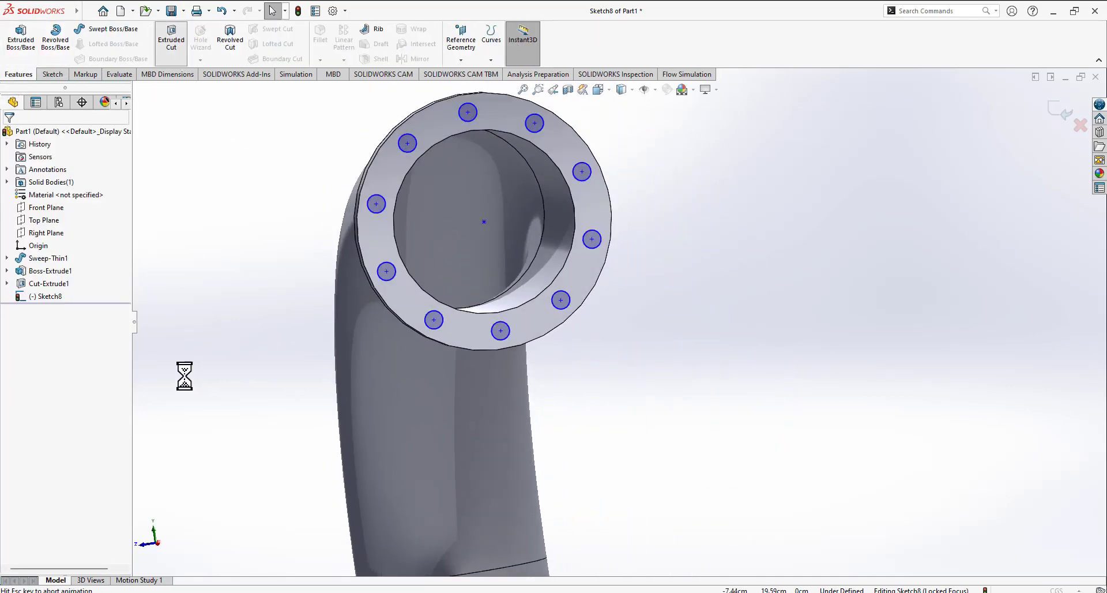
middle_drag(291, 374, 327, 379)
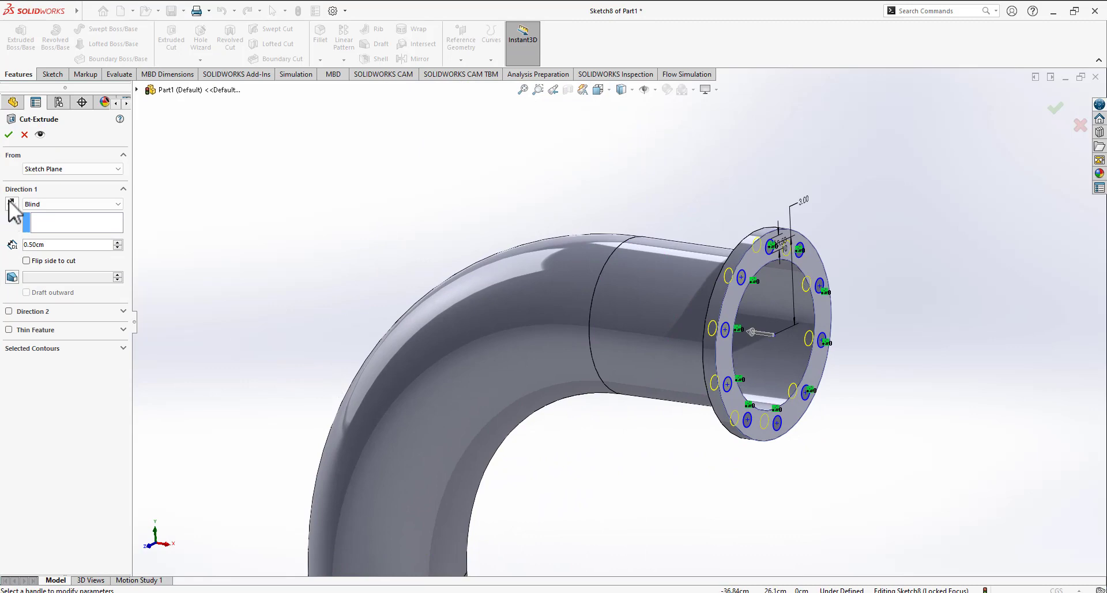
click(9, 134)
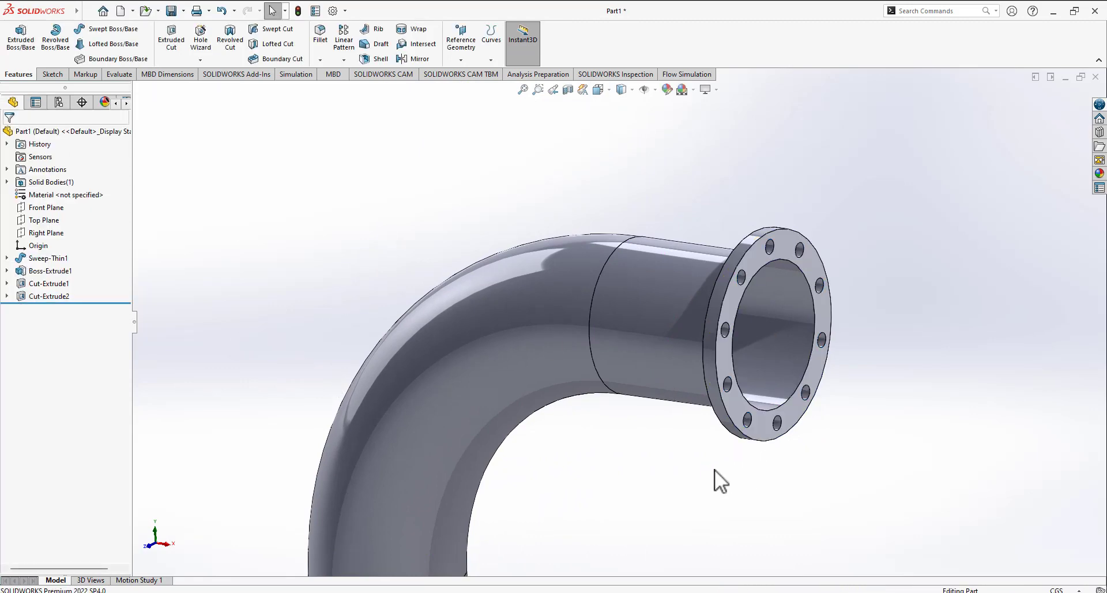
- Start a sketch on the pipe's open, unflanged end face and draw an origin-centred circle about 6.5 cm in diameter
middle_drag(714, 468, 677, 236)
scroll(660, 427, up, 5)
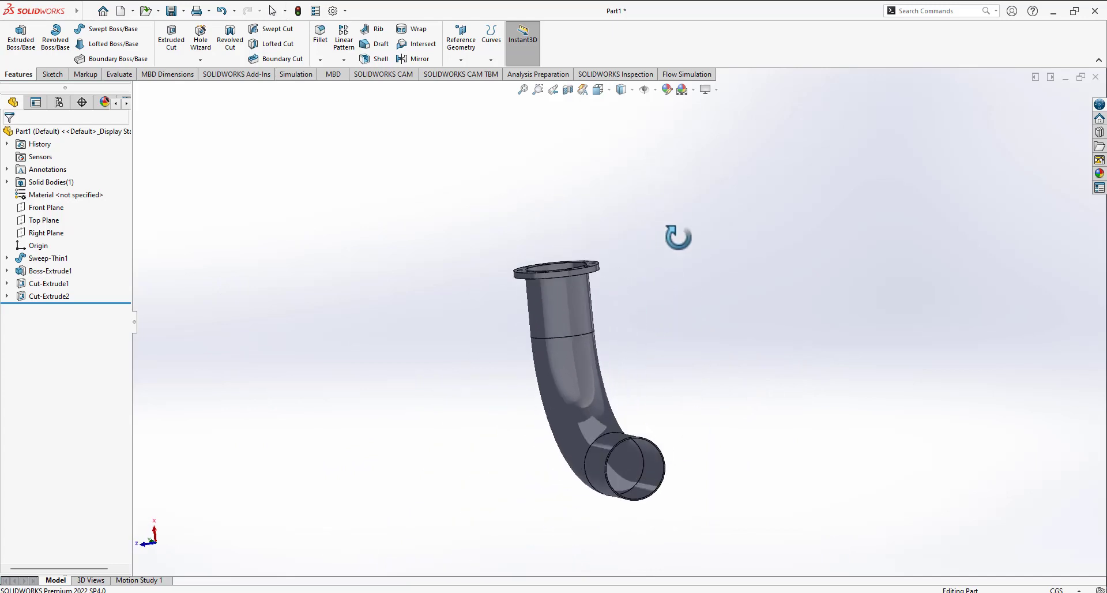
key(space)
click(656, 458)
scroll(638, 463, down, 6)
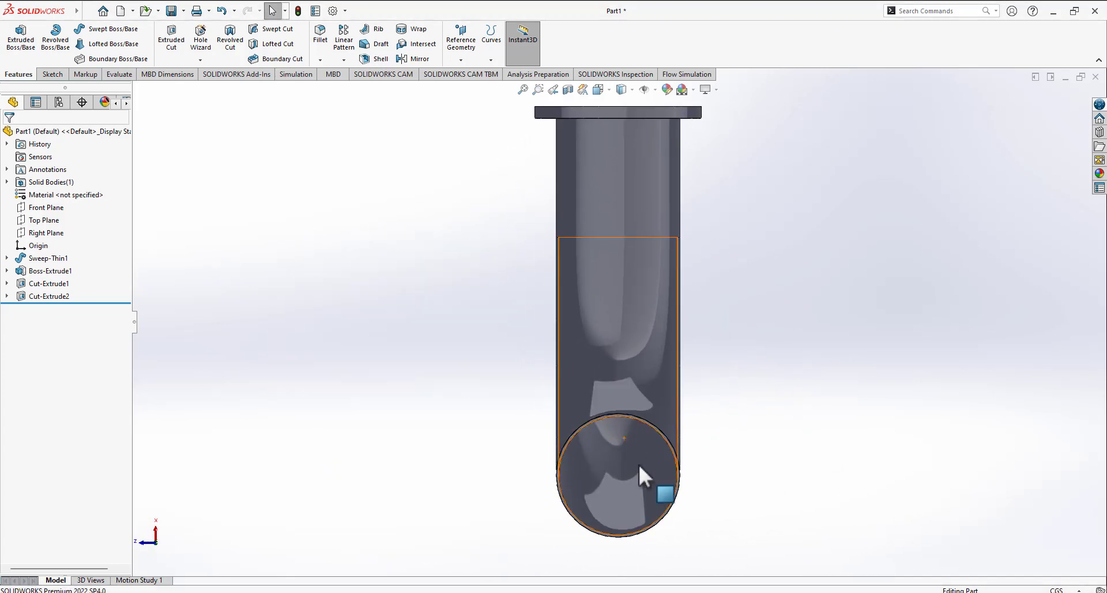
right_click(687, 296)
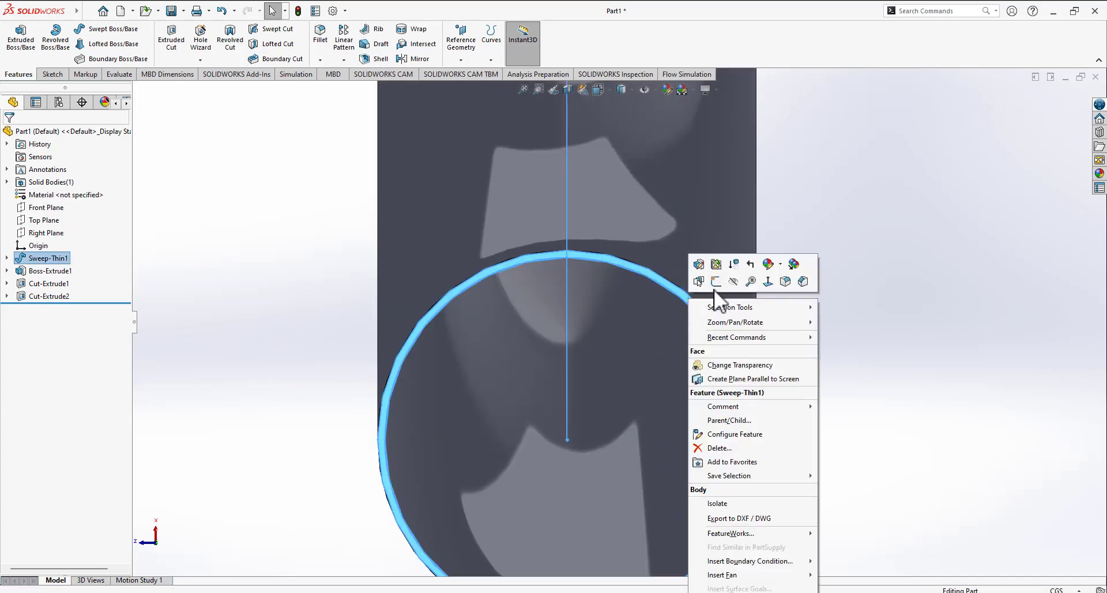
click(715, 282)
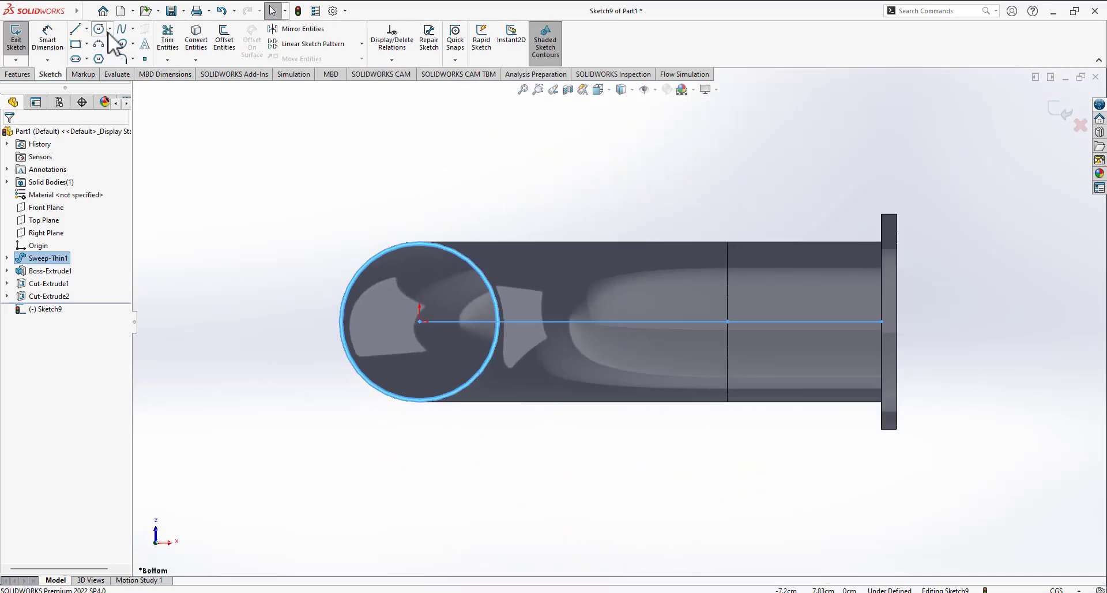
click(419, 321)
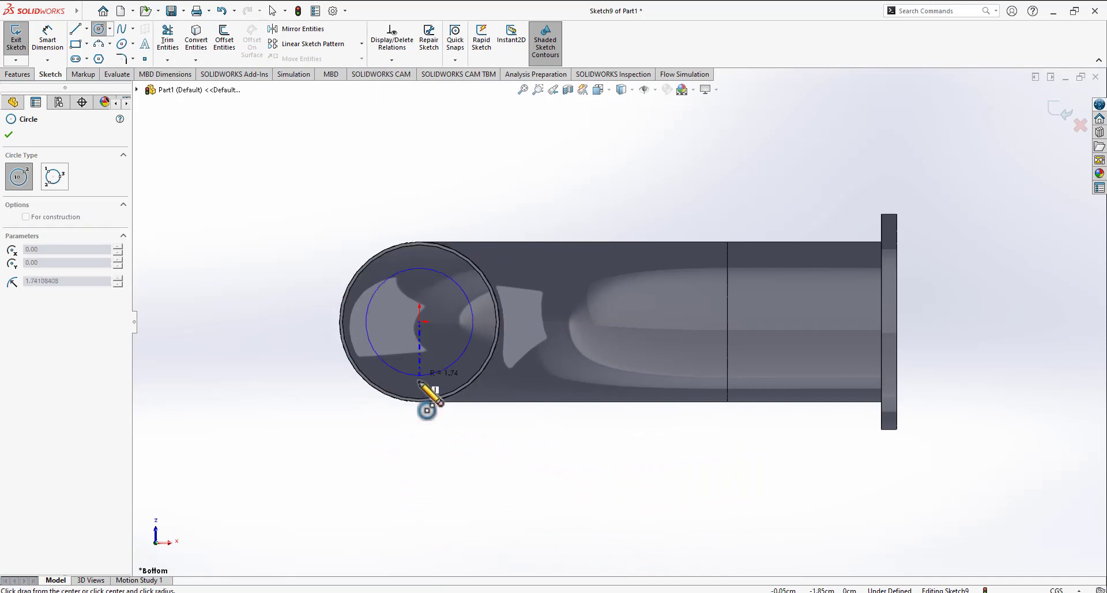
click(427, 422)
- Dimension the circle at the unflanged pipe end to a 7 cm diameter and extrude it blind 0.5 cm as a second flange
click(41, 46)
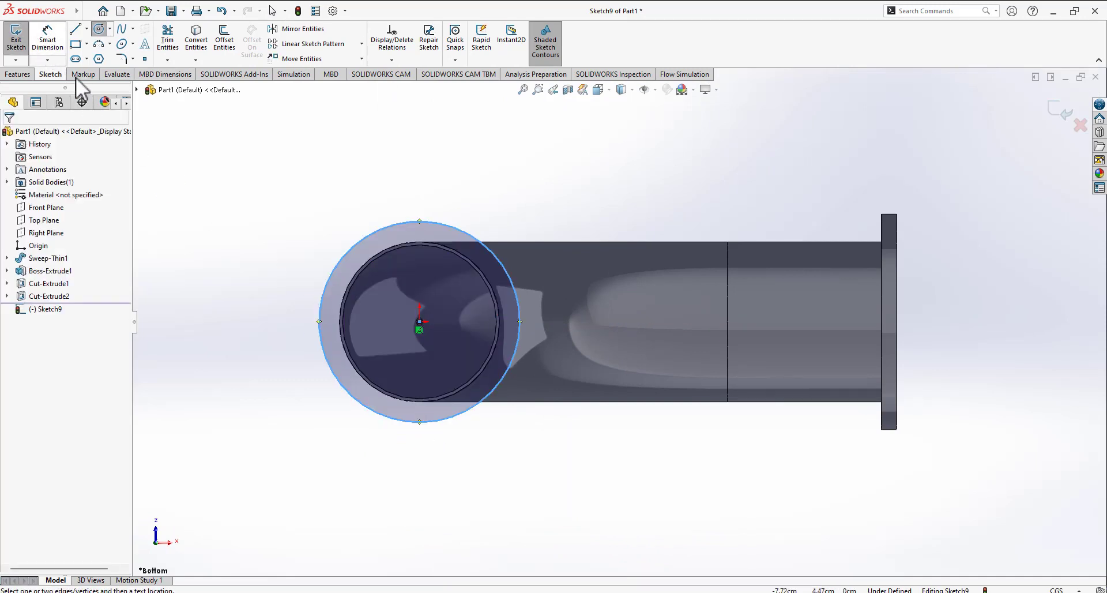
click(322, 353)
click(257, 313)
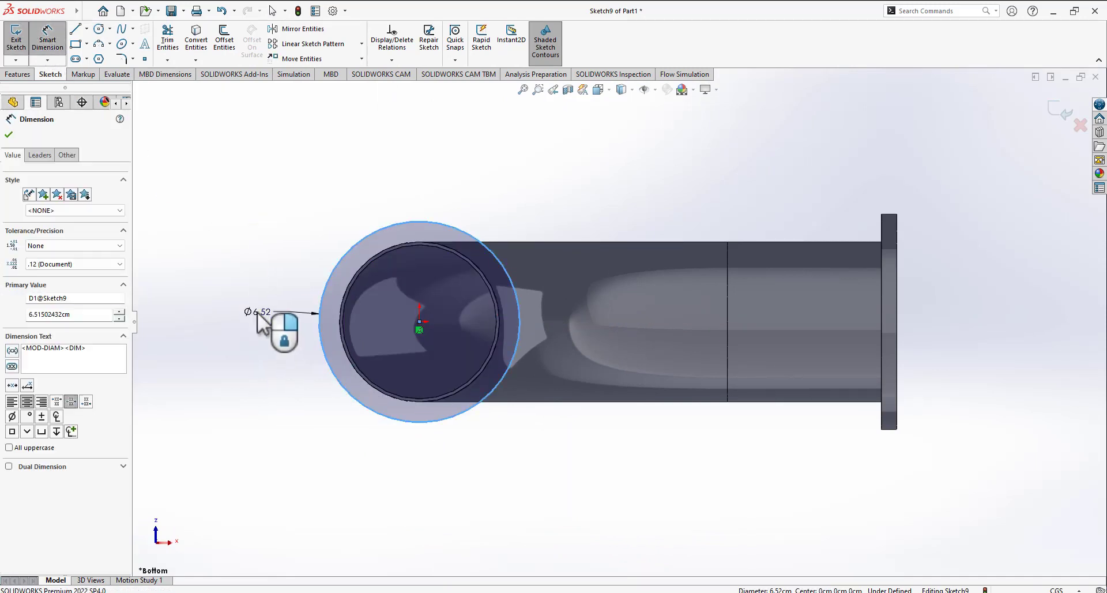
text(7)
key(Return)
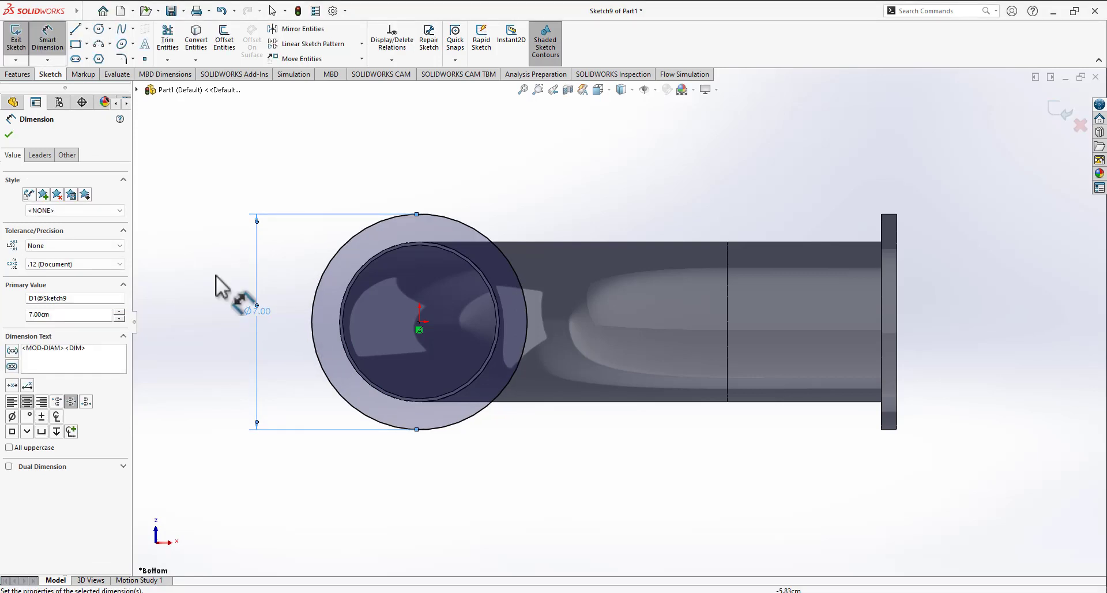
click(17, 74)
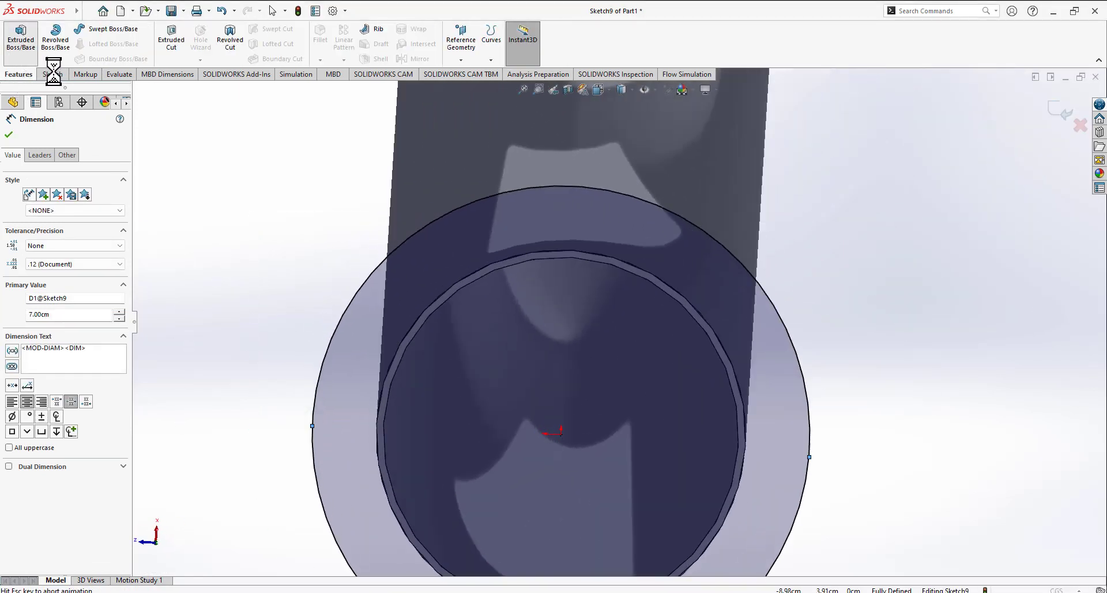
click(12, 135)
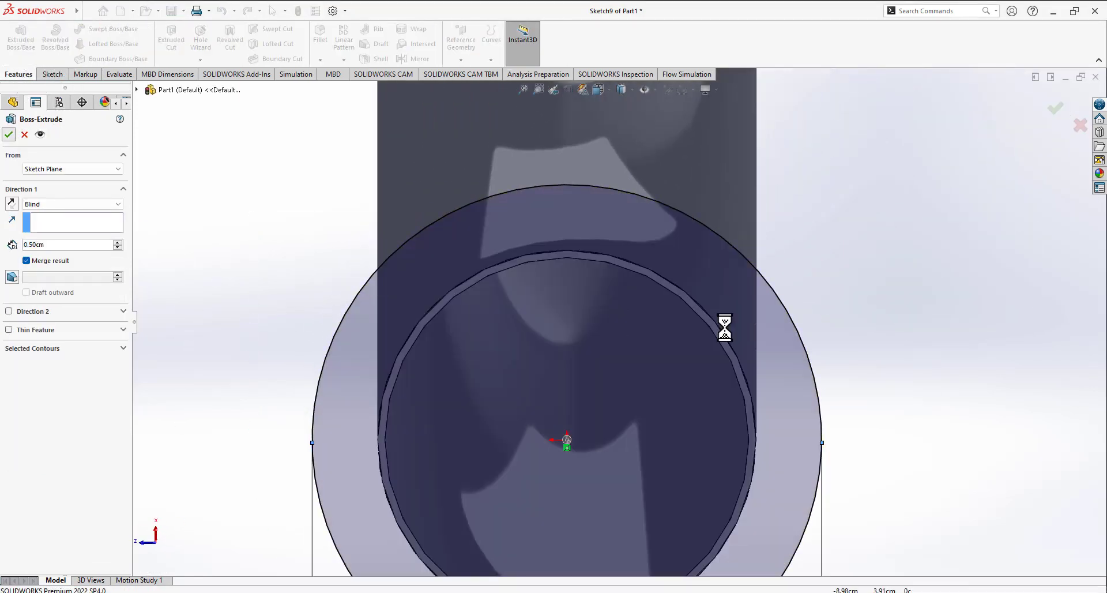
- Sketch an origin-centred circle about 2.8 cm in diameter on the second flange's outer face
right_click(752, 318)
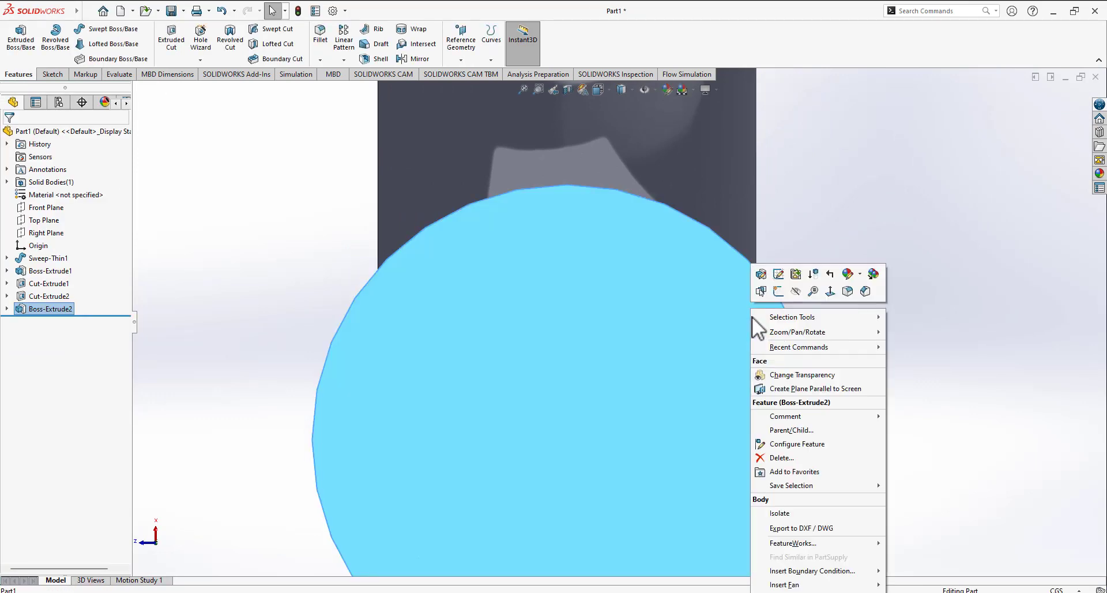
click(777, 291)
click(99, 29)
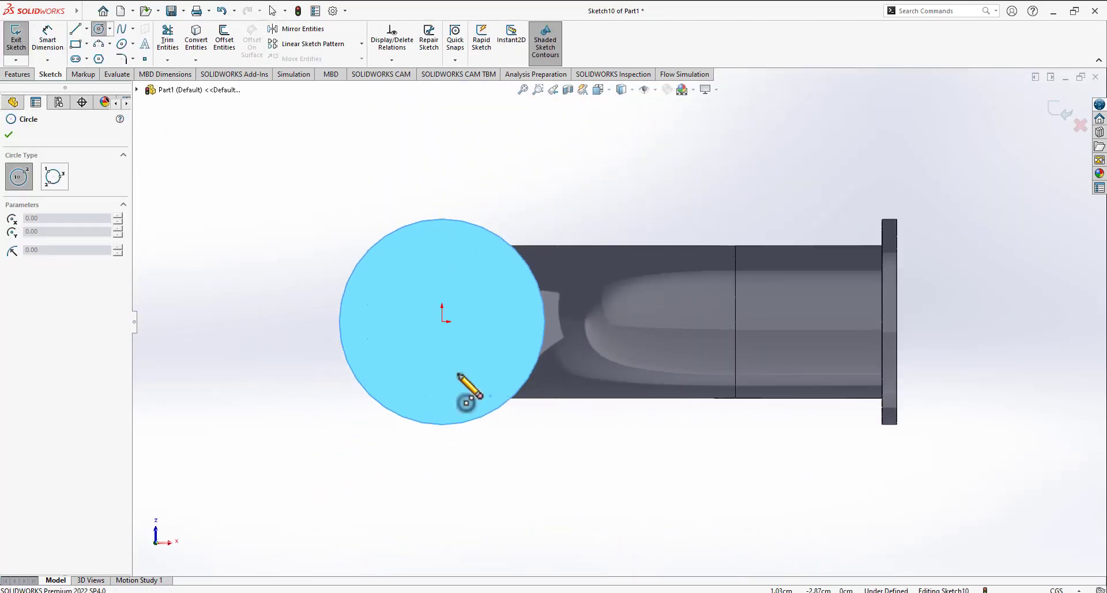
click(441, 321)
click(453, 361)
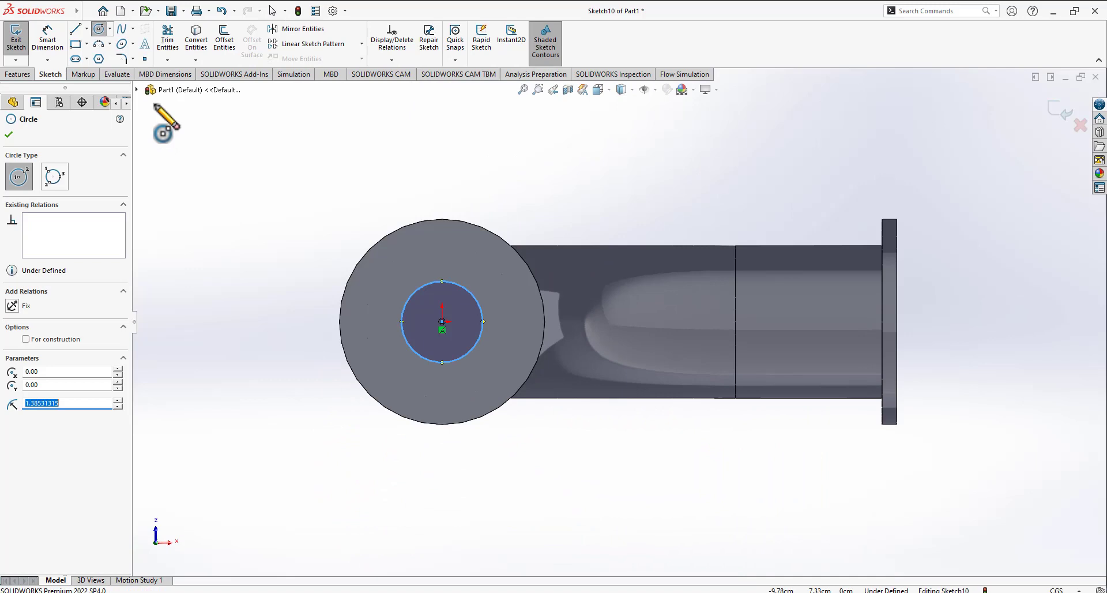
- Dimension the circle on the second flange to a 5 cm diameter and cut-extrude it blind 0.5 cm to open the bore
click(46, 38)
click(400, 318)
click(366, 323)
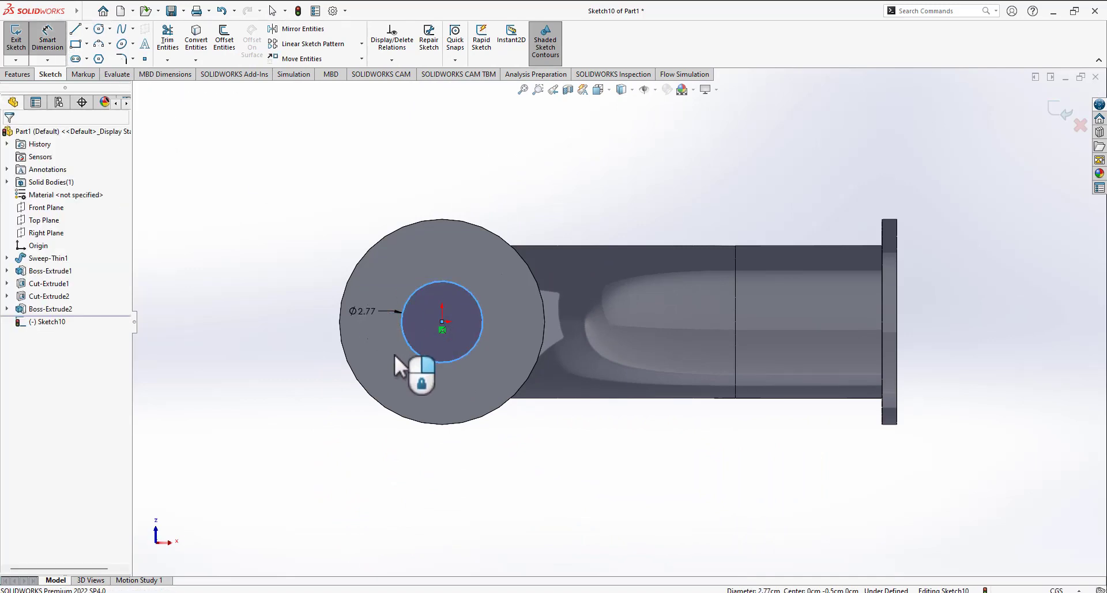
key(Return)
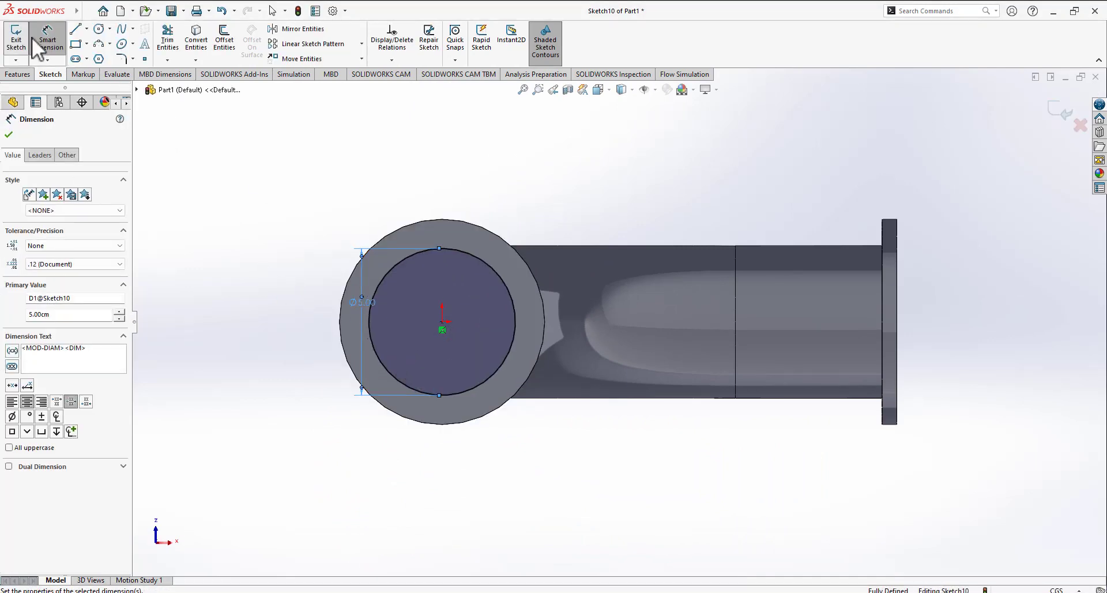
click(25, 76)
click(168, 42)
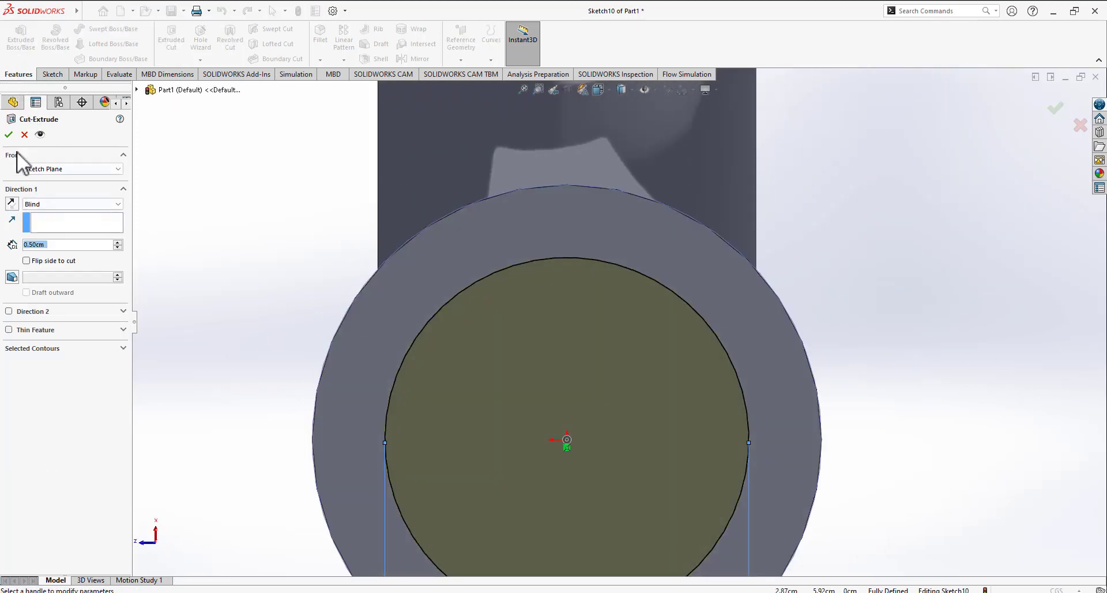
click(9, 135)
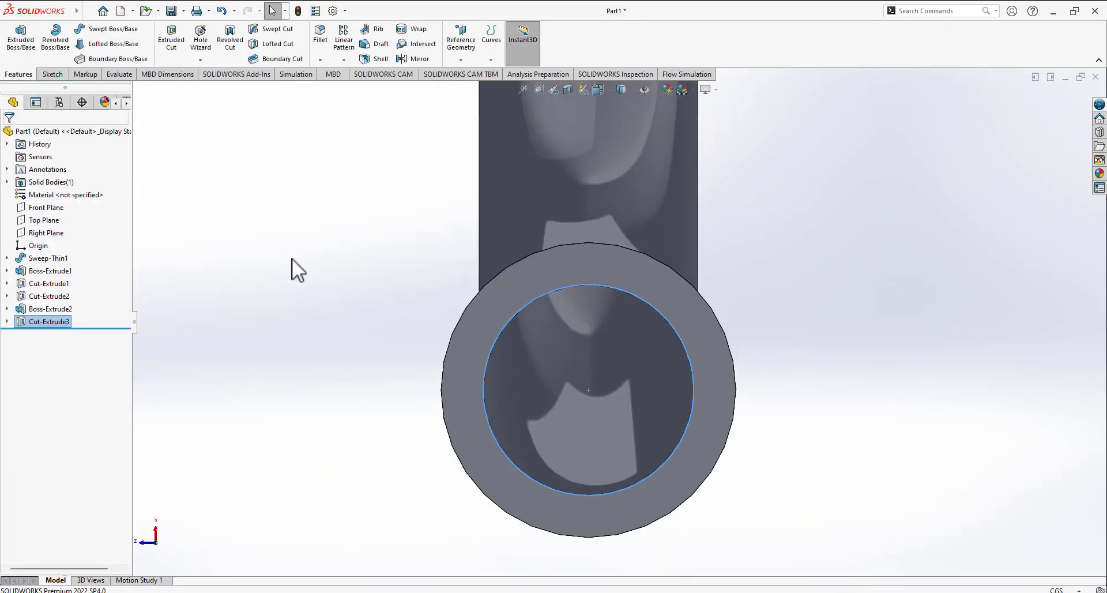
- Start a sketch on the second flange's outer face and draw a circle about 0.6 cm in diameter on the rim, level with the origin
right_click(717, 327)
click(715, 298)
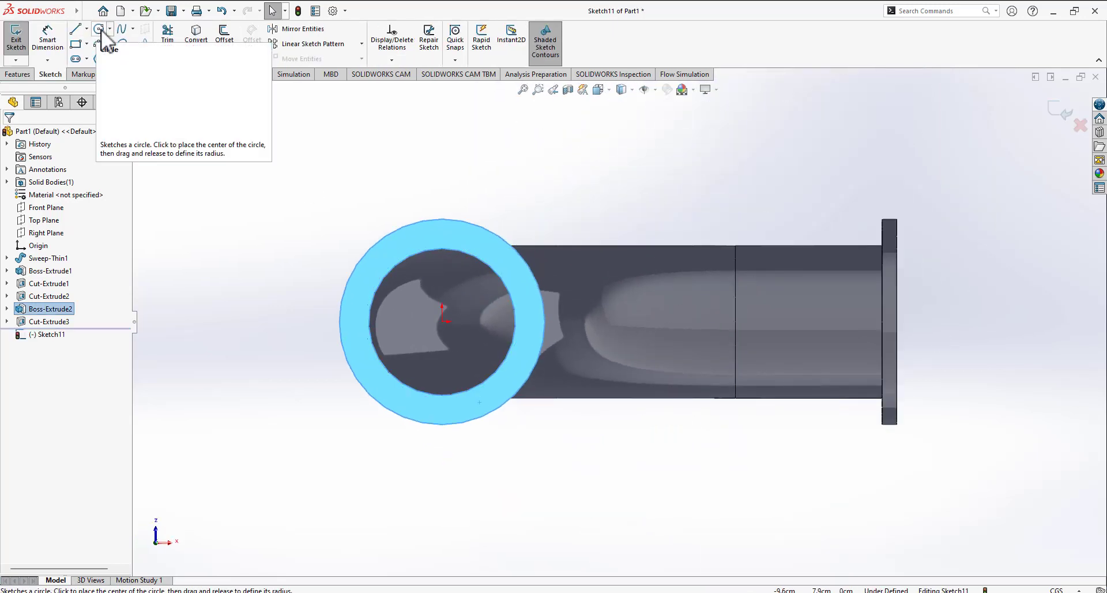
click(100, 29)
scroll(534, 320, down, 2)
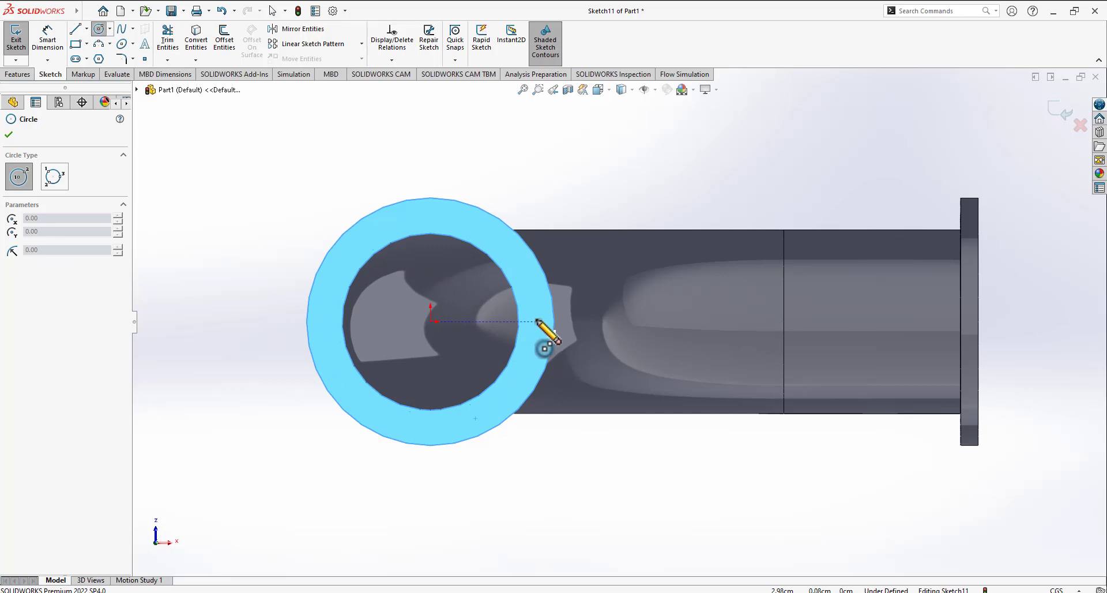
click(536, 321)
click(540, 331)
- Dimension the small rim circle to a 0.5 cm diameter
click(50, 41)
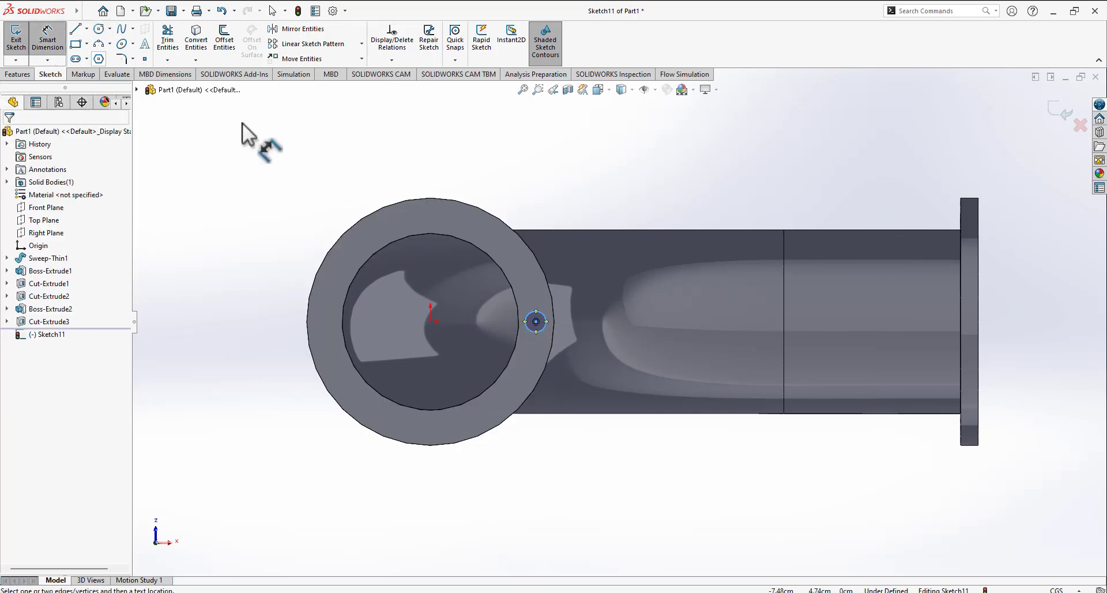
click(528, 330)
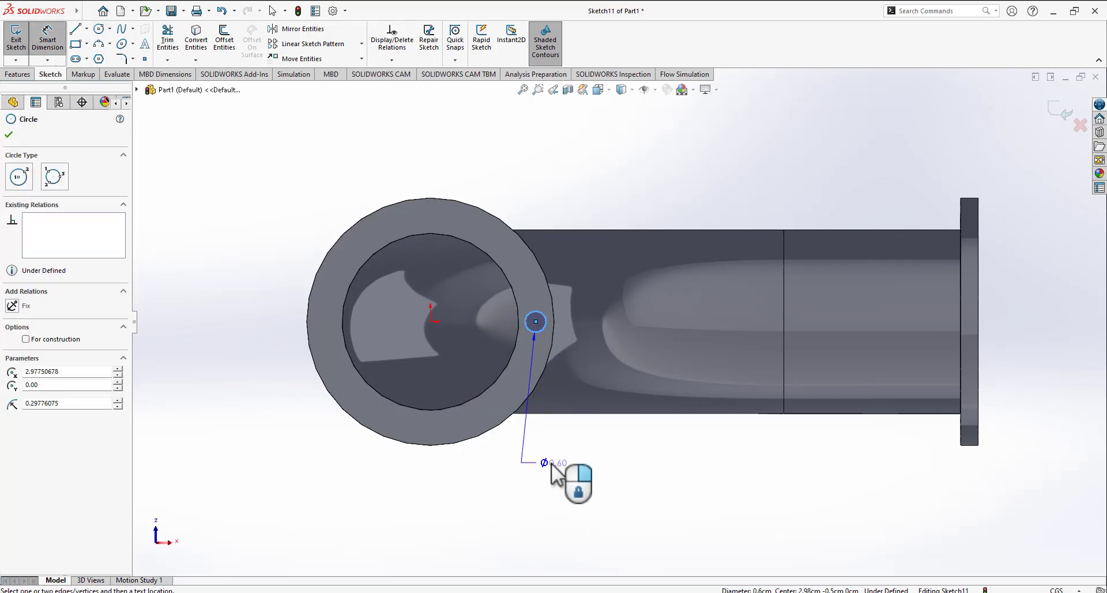
click(538, 455)
text(1)
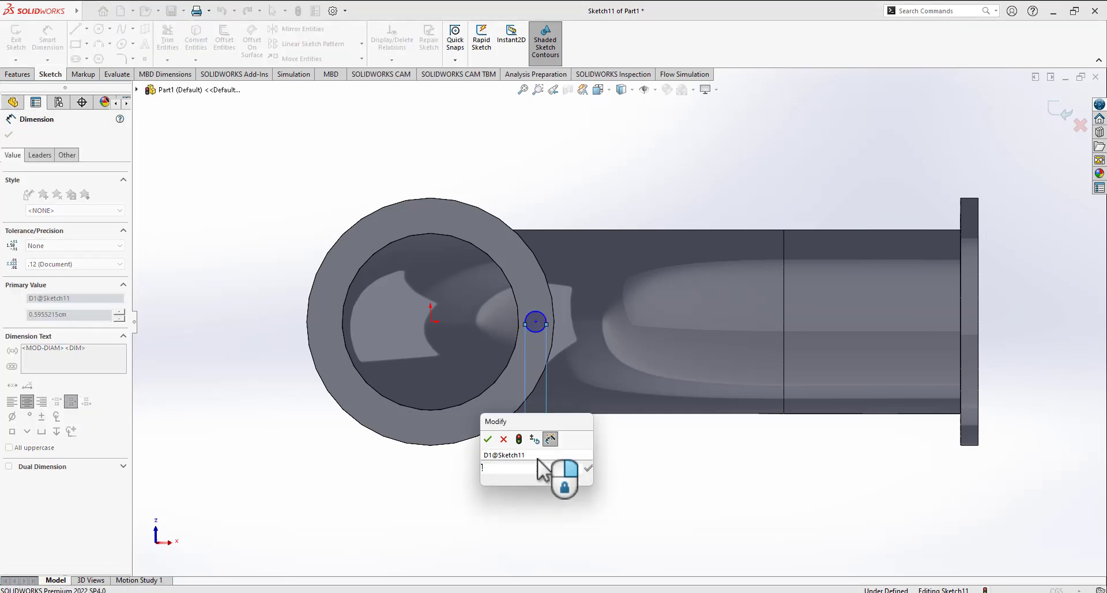
key(BackSpace)
text(0.6)
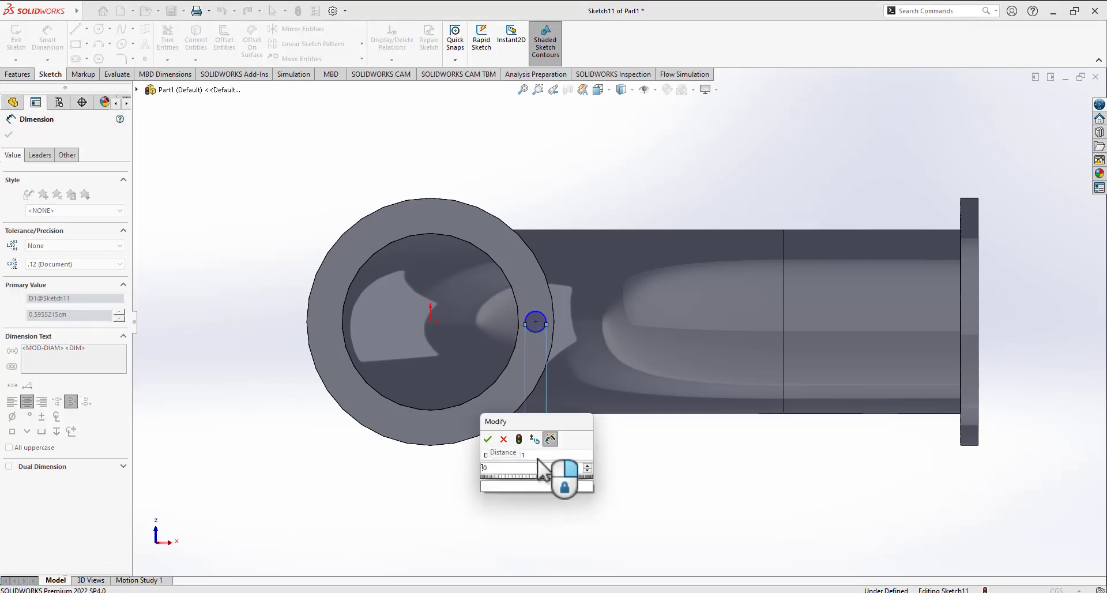
key(Return)
- Dimension the distance from the origin to the small circle's centre as 3 cm
click(430, 321)
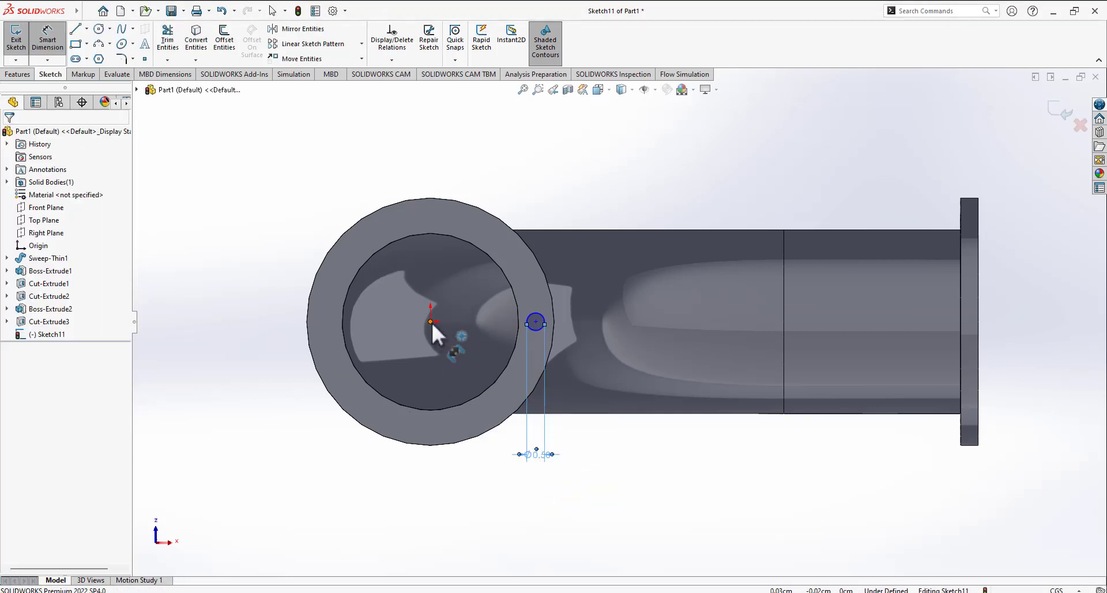
click(535, 321)
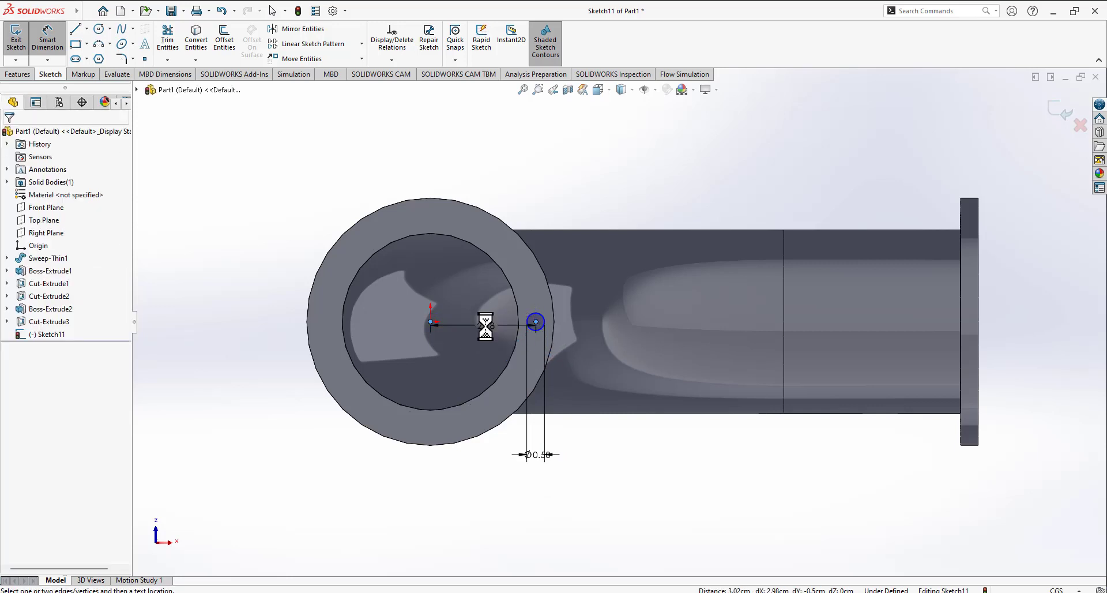
click(483, 326)
text(3)
key(Return)
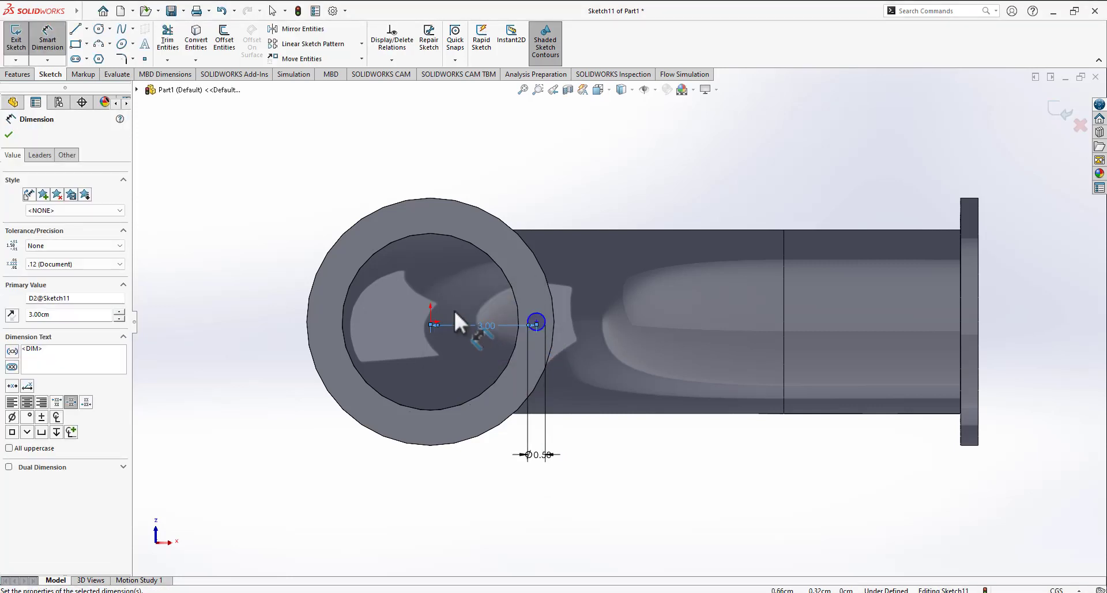
- Circular-pattern the 0.5 cm circle around the flange's centre as 10 equally spaced instances over 360 degrees
click(361, 44)
click(346, 75)
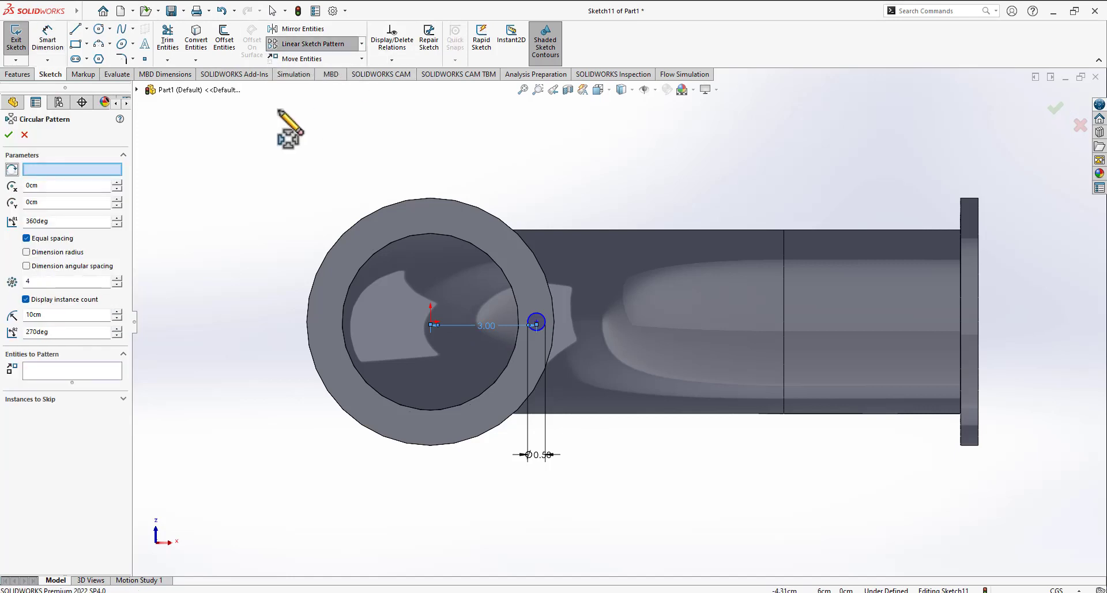
click(447, 445)
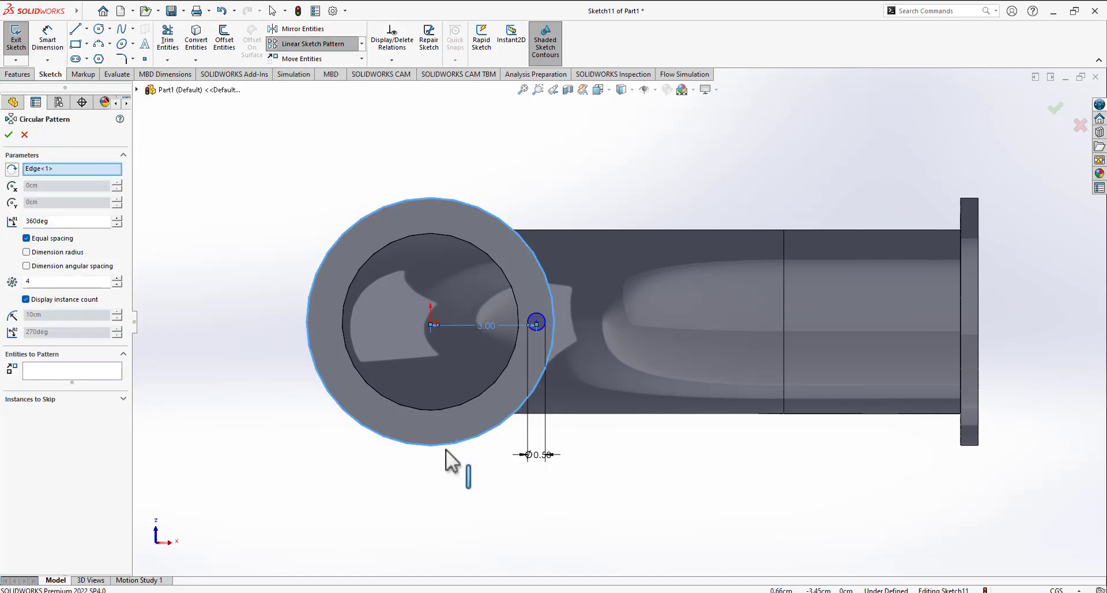
click(71, 372)
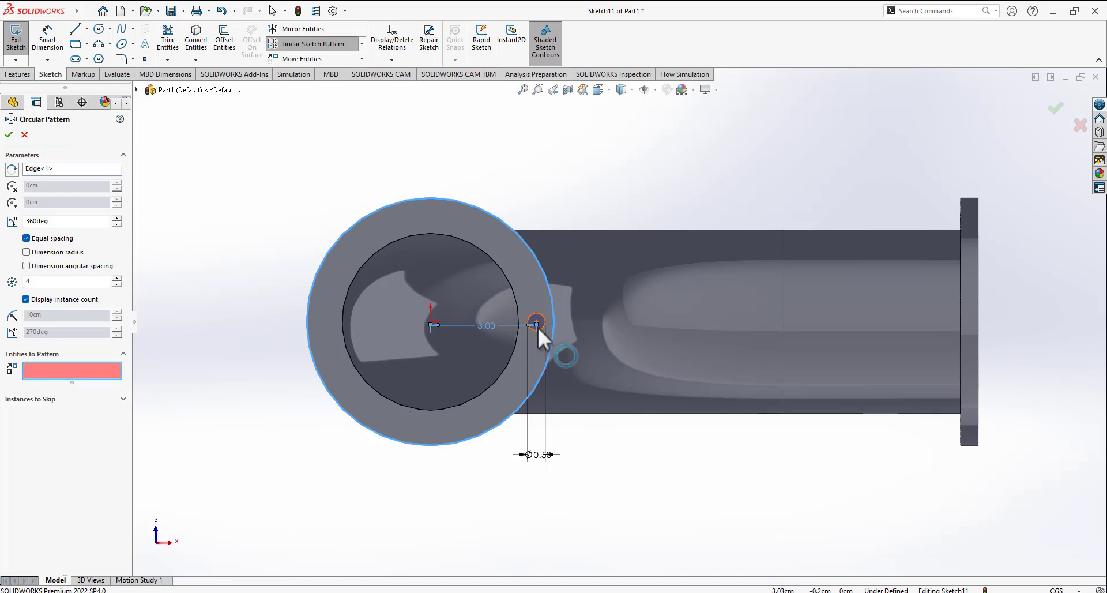
scroll(541, 325, down, 5)
click(560, 326)
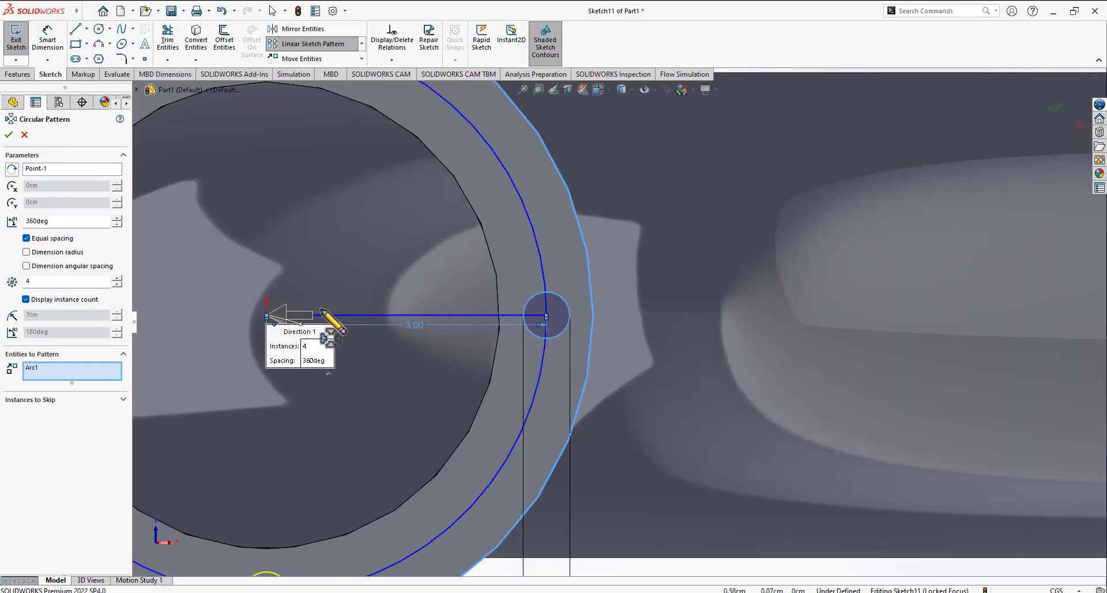
scroll(637, 284, up, 4)
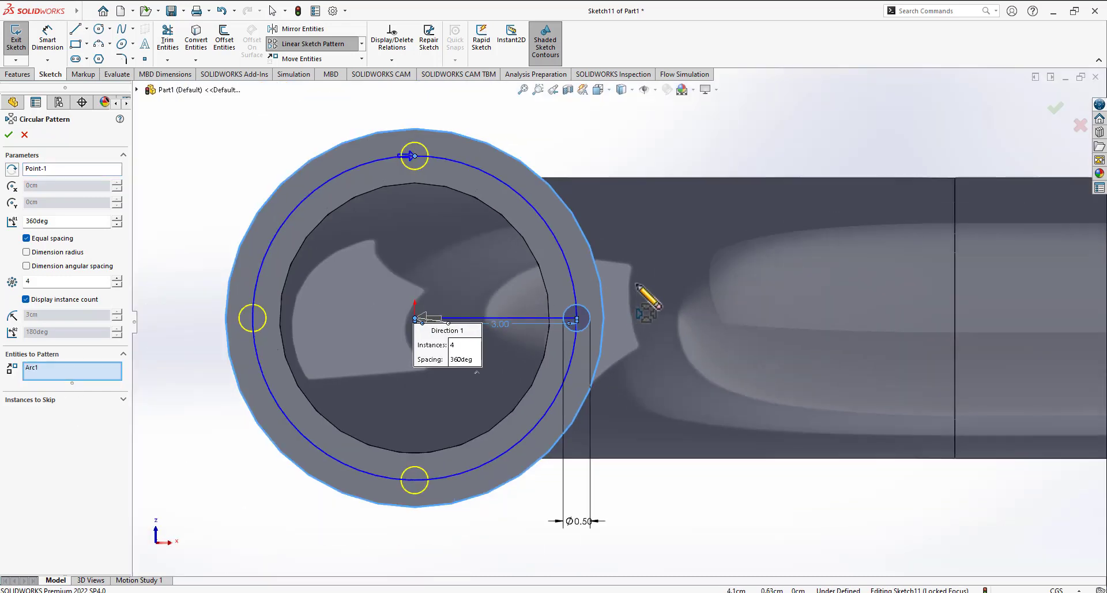
click(117, 278)
click(117, 279)
click(117, 279)
click(117, 278)
click(117, 278)
click(117, 278)
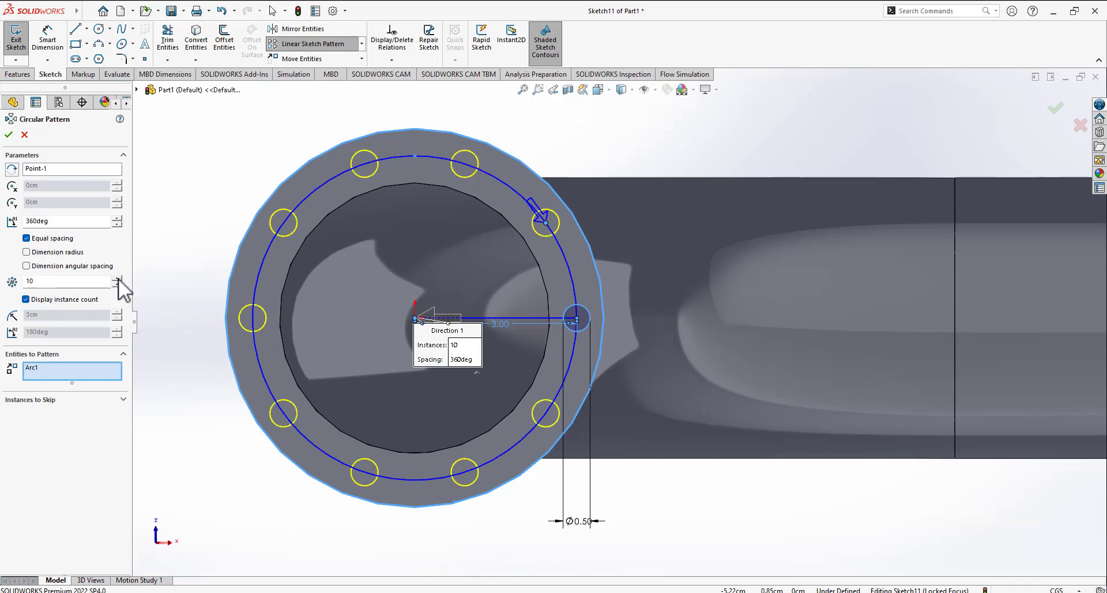
click(8, 134)
- Cut-extrude the patterned circles blind 0.5 cm into the second flange to make its bolt holes
click(18, 73)
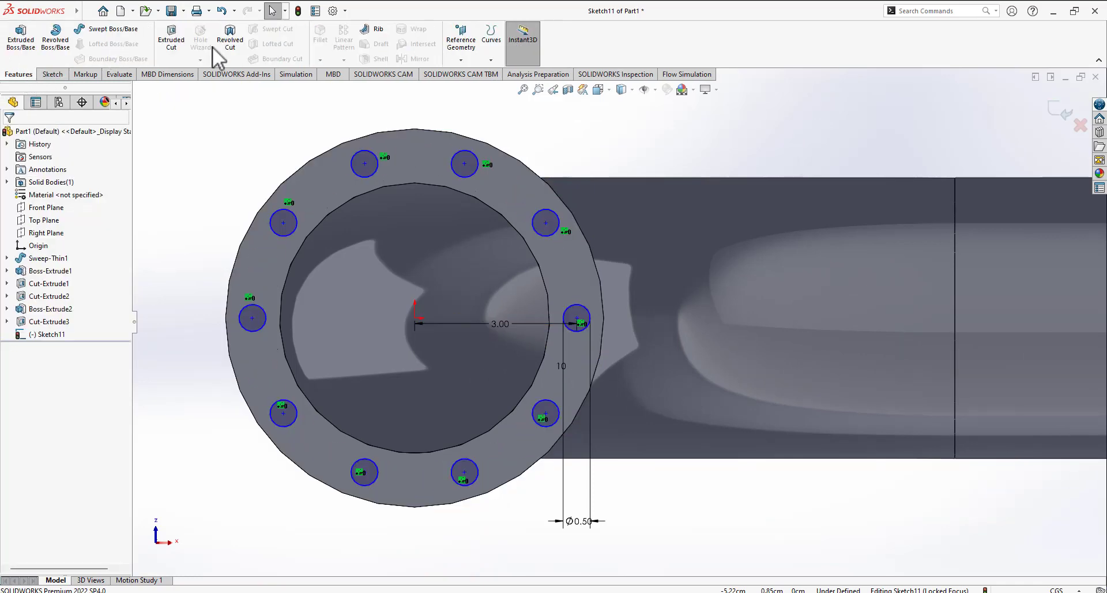
click(172, 39)
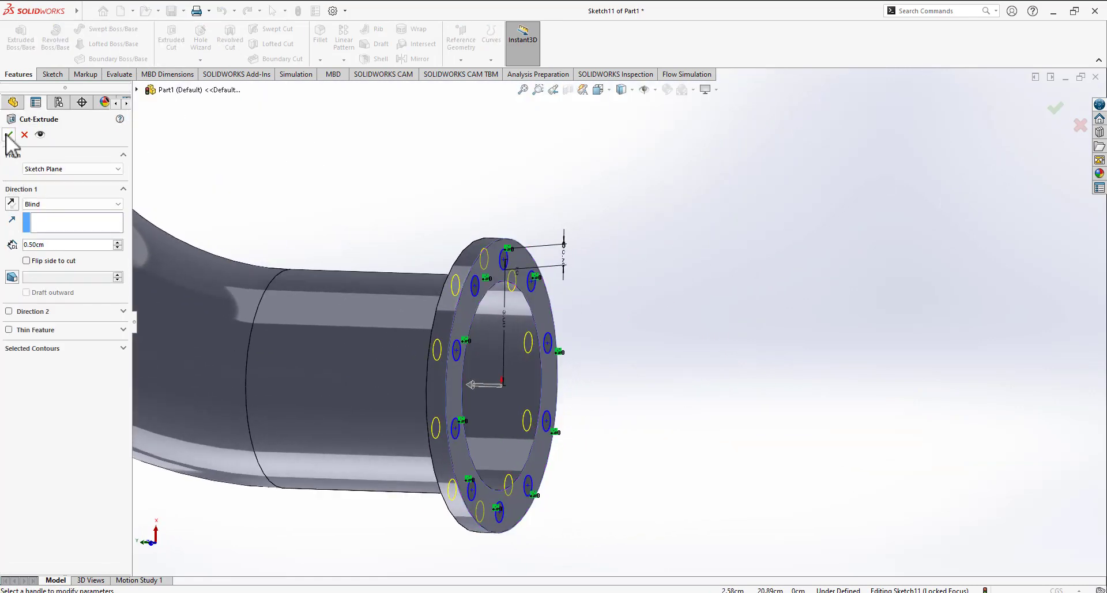
click(9, 135)
- Examine the finished bent pipe and both drilled flanges from several view orientations
scroll(686, 410, up, 5)
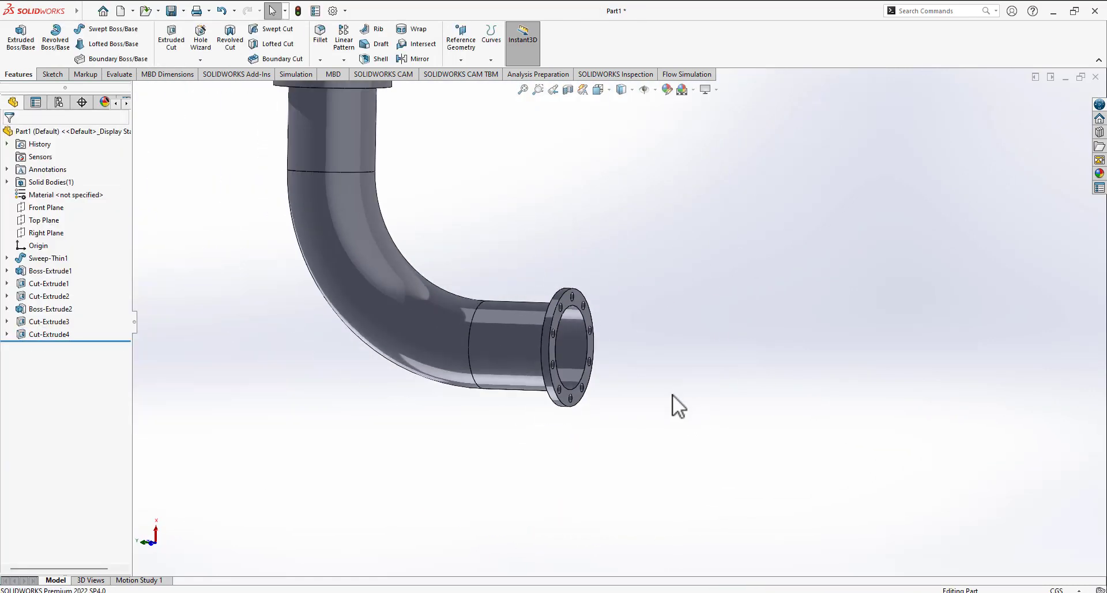
middle_drag(673, 397, 561, 257)
scroll(589, 360, up, 3)
scroll(588, 136, down, 2)
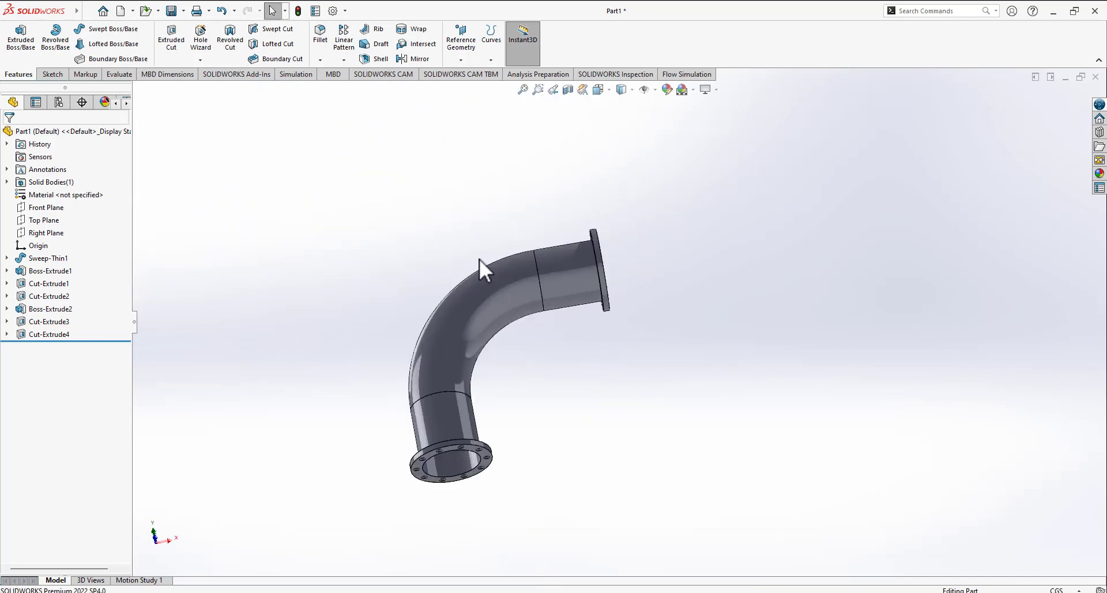
key(space)
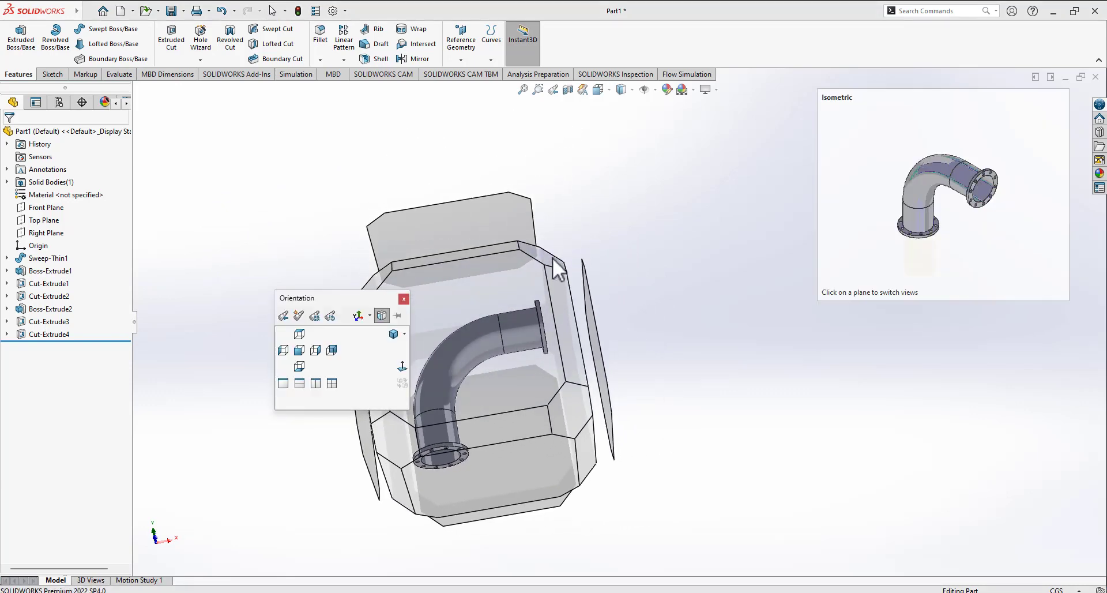
click(558, 268)
middle_drag(444, 332, 452, 239)
key(space)
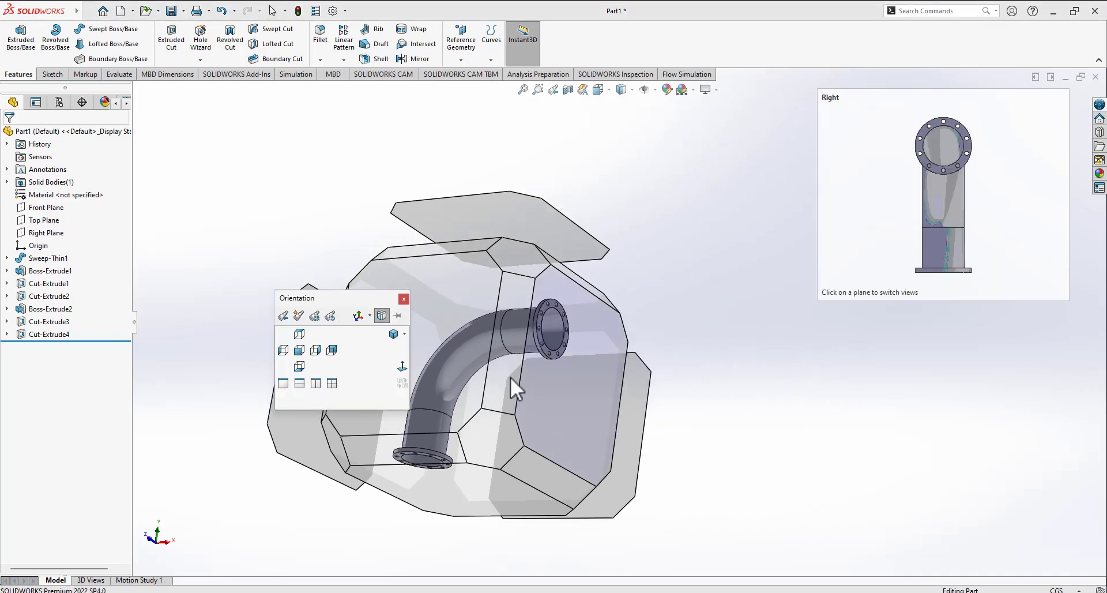
click(504, 394)
key(space)
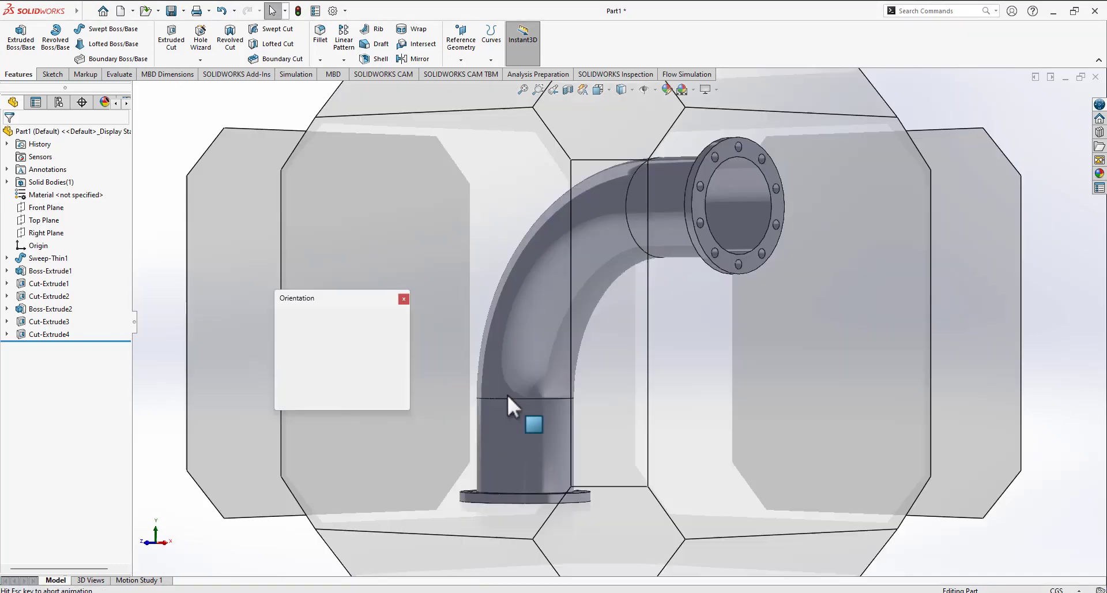
click(525, 523)
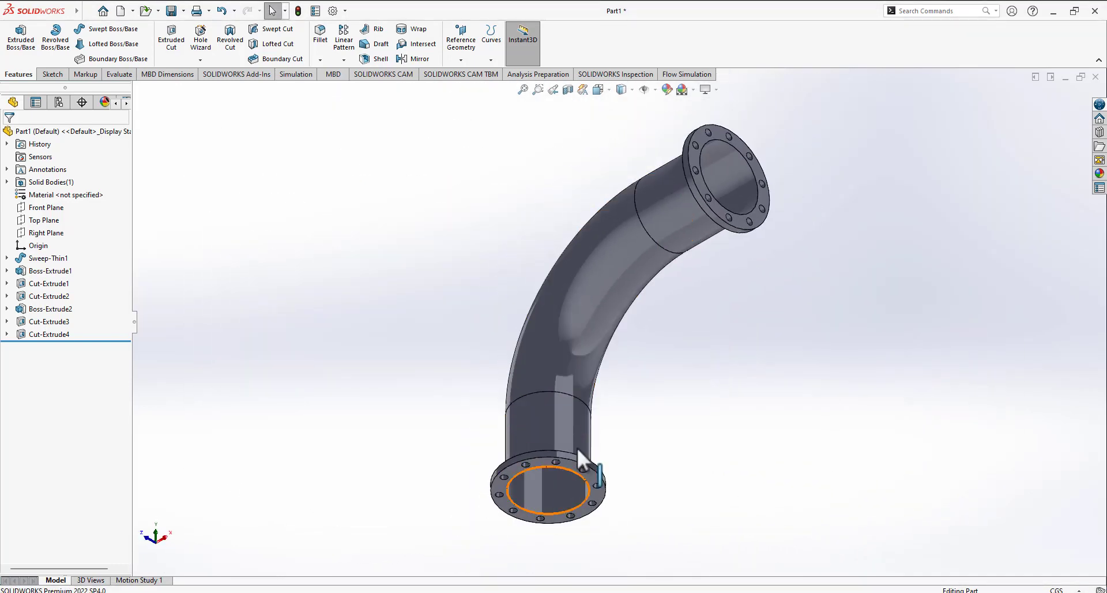
- Assign the Gray Cast Iron material from the Iron category to the pipe part
click(82, 195)
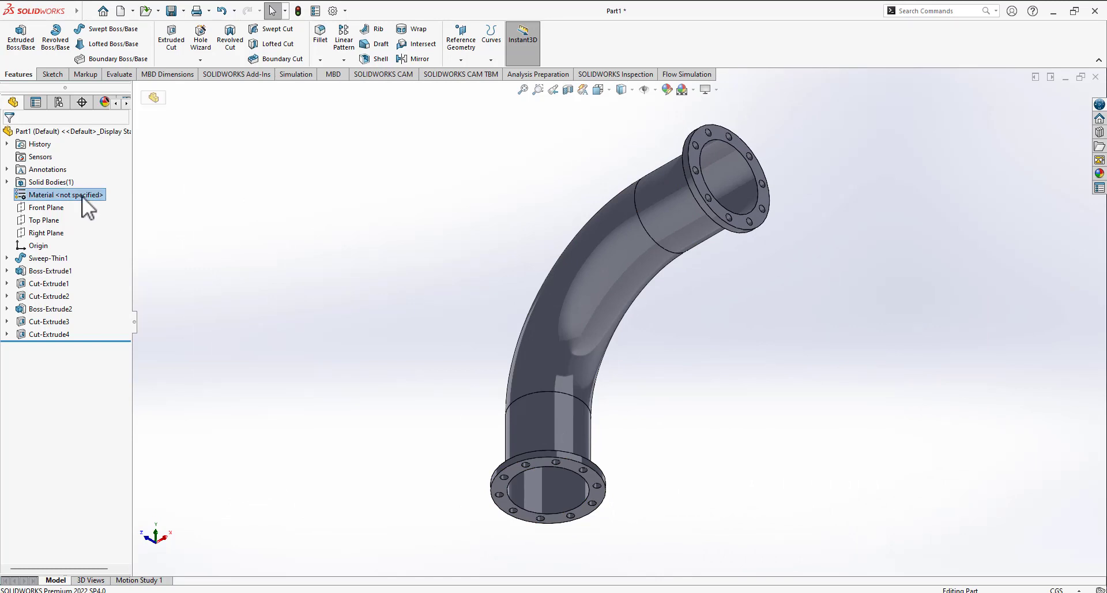
right_click(82, 196)
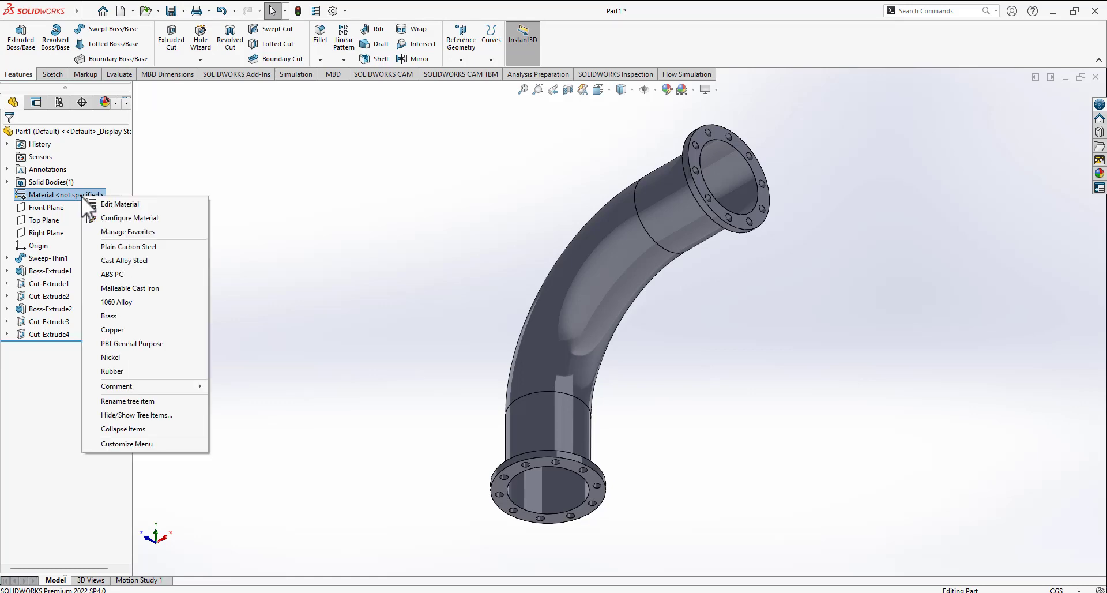
click(141, 205)
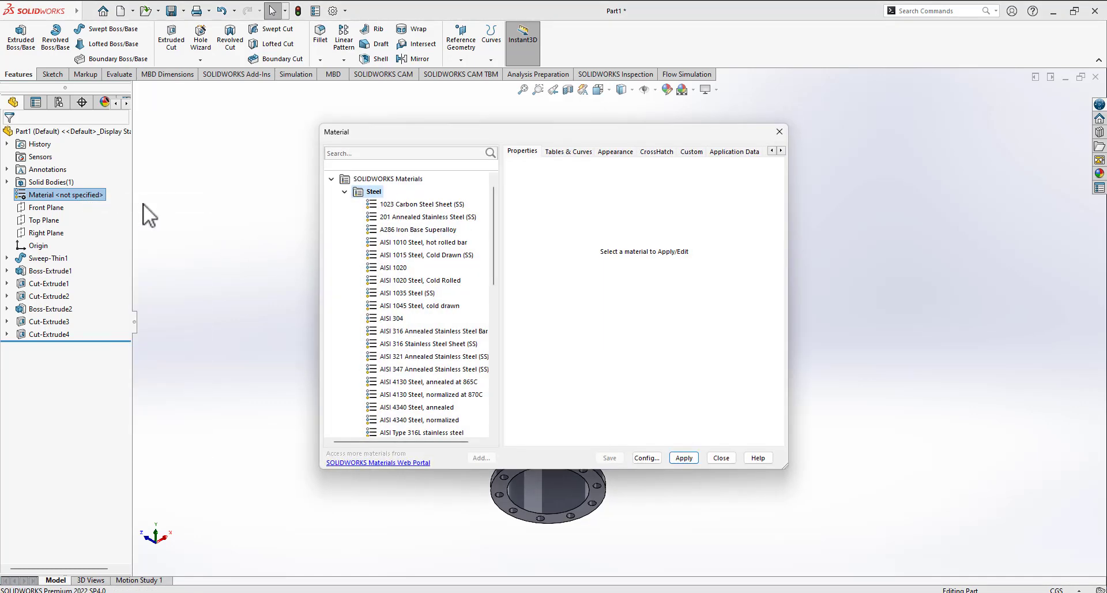
drag(567, 134, 306, 178)
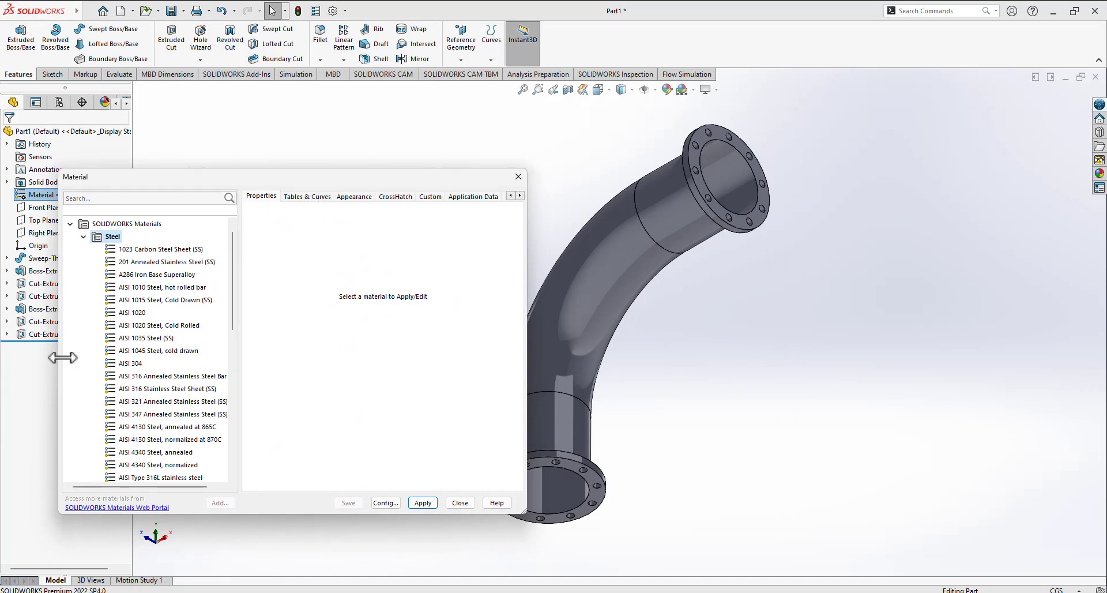
click(144, 252)
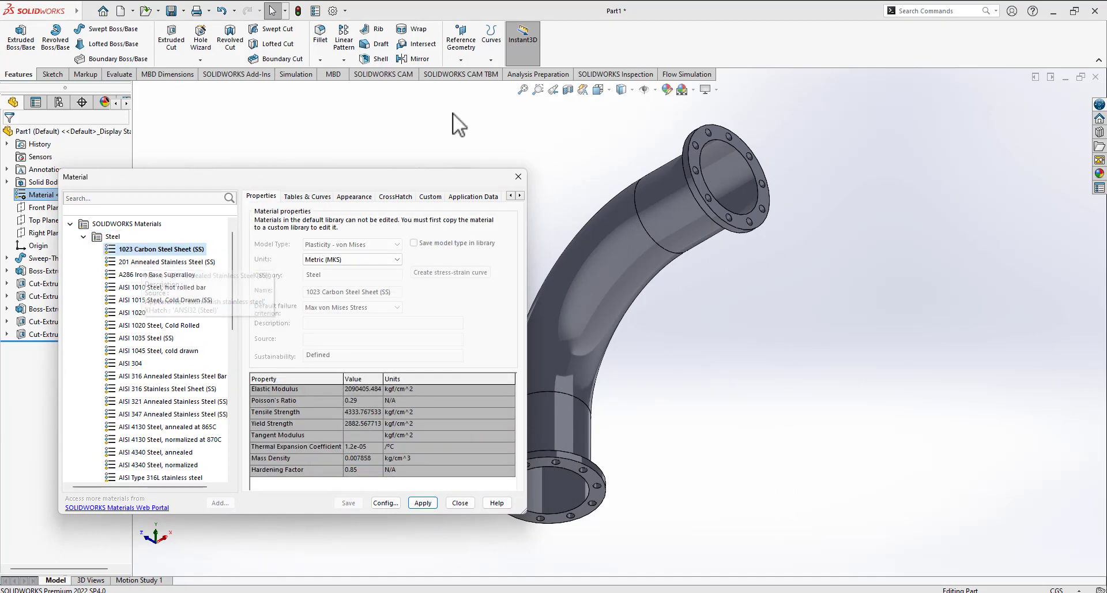
drag(234, 298, 233, 424)
click(84, 325)
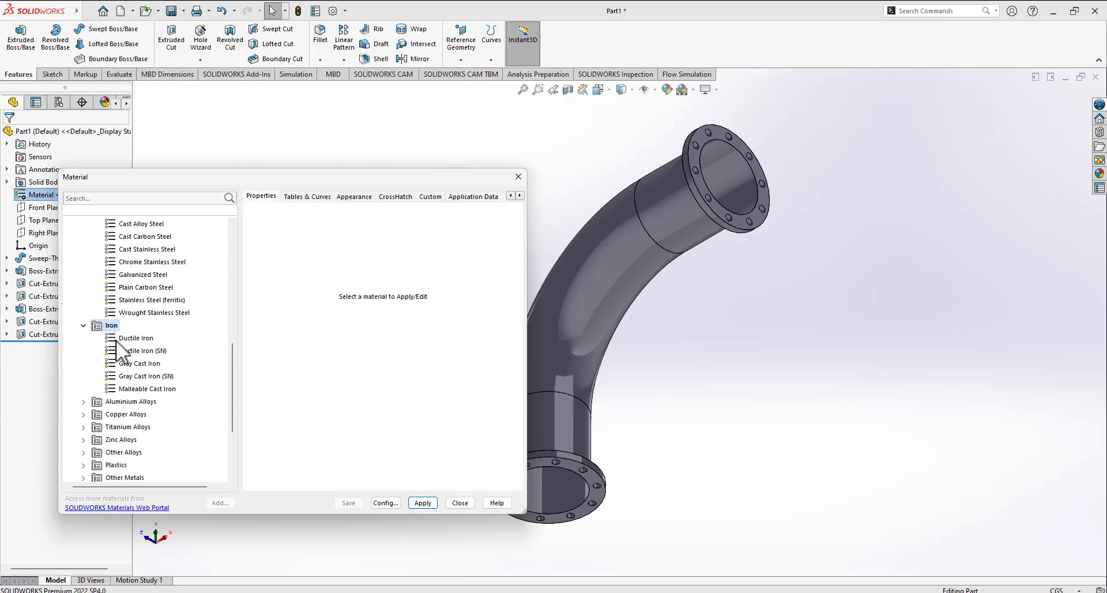
click(158, 364)
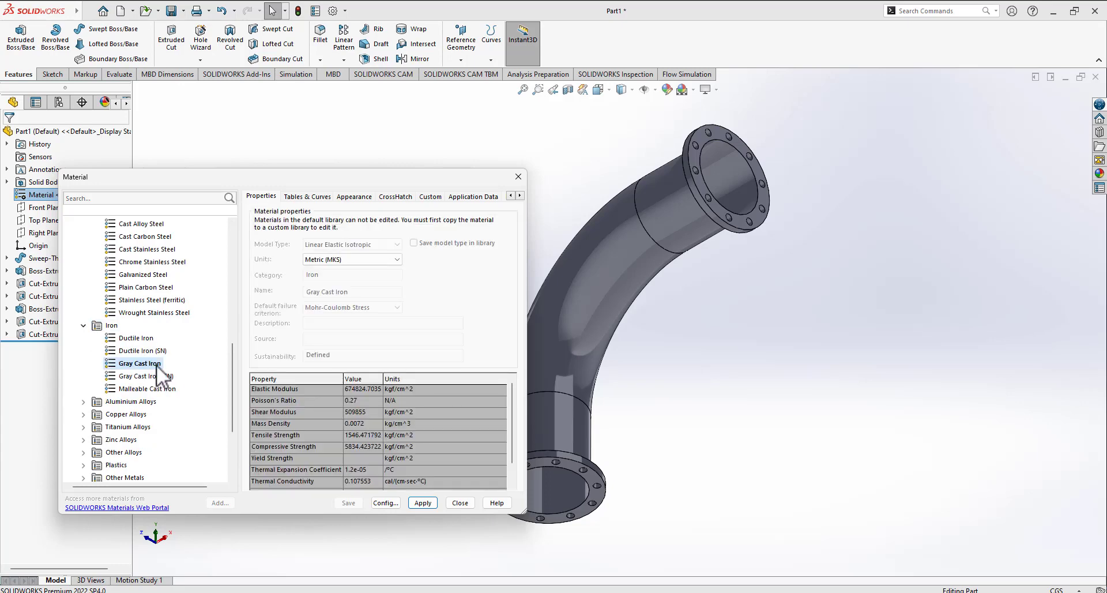
click(423, 500)
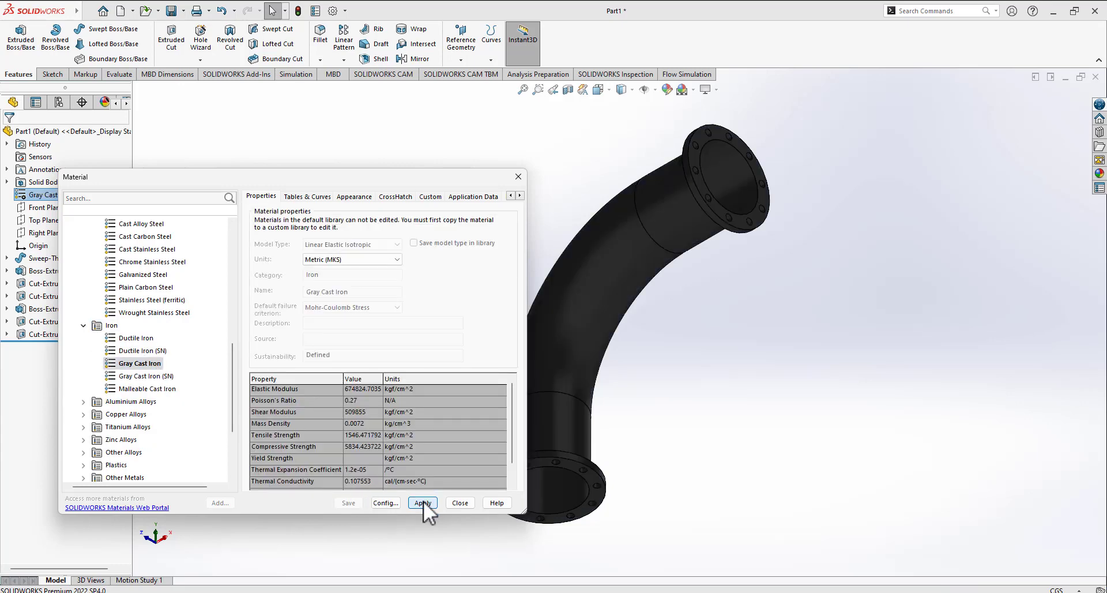
- Change the pipe part's material to 1023 Carbon Steel Sheet (SS) from the Steel category
drag(234, 376, 168, 262)
click(168, 262)
click(419, 502)
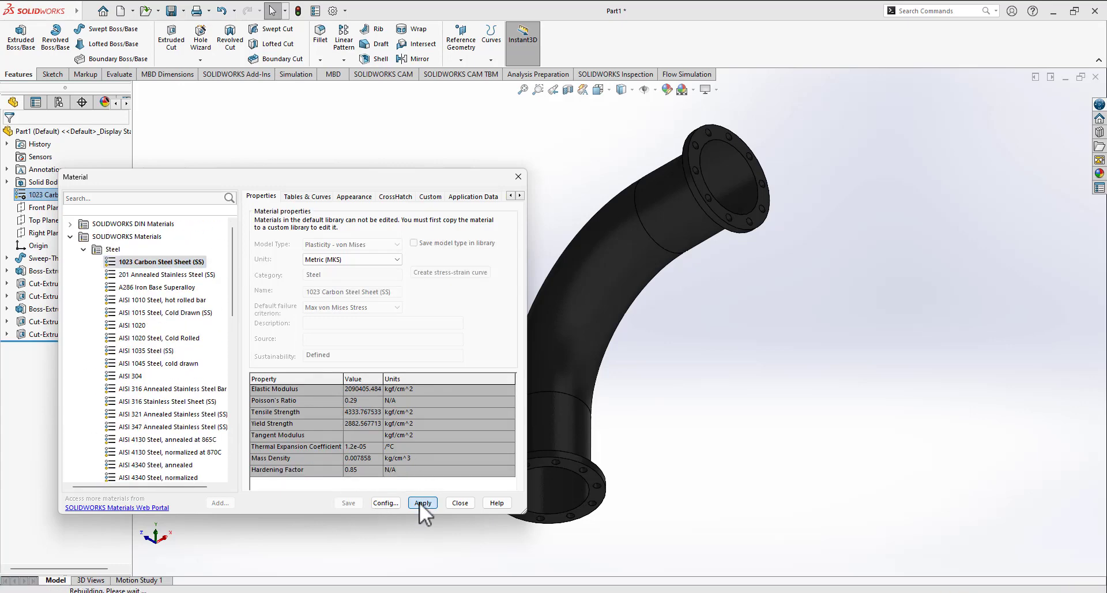
click(460, 504)
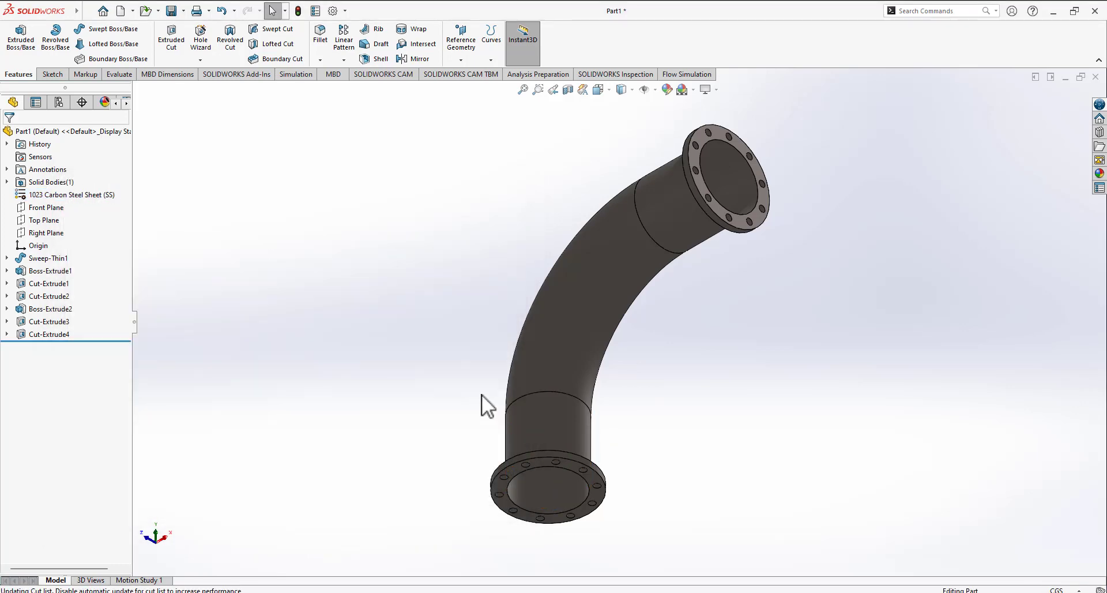
- Configure the PhotoView 360 render options with Good preview quality and Maximum final render quality
scroll(801, 357, up, 1)
scroll(845, 332, down, 1)
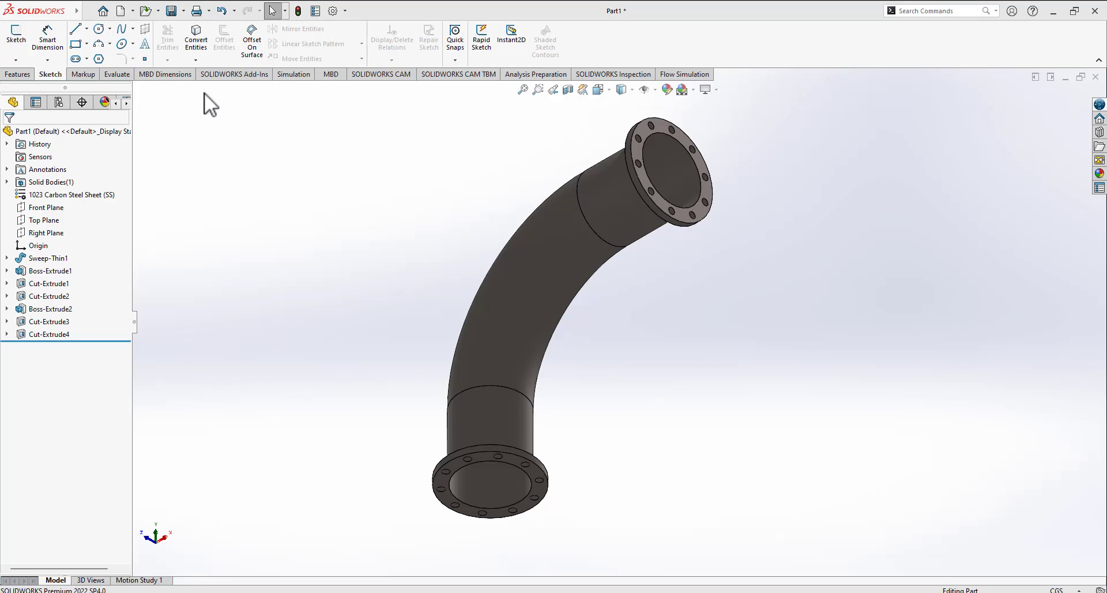
click(233, 75)
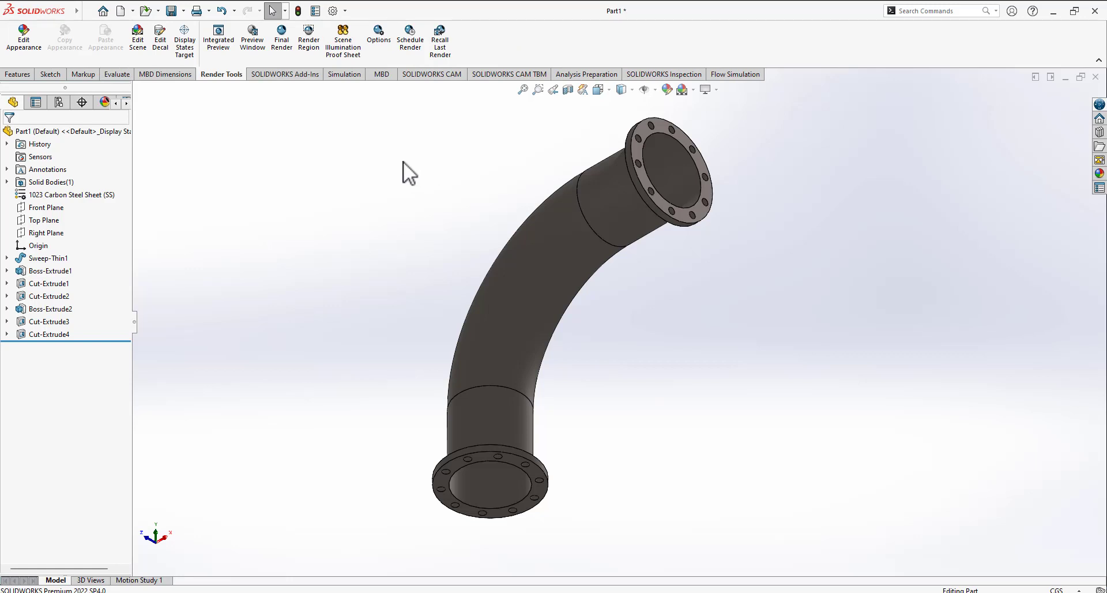
click(377, 49)
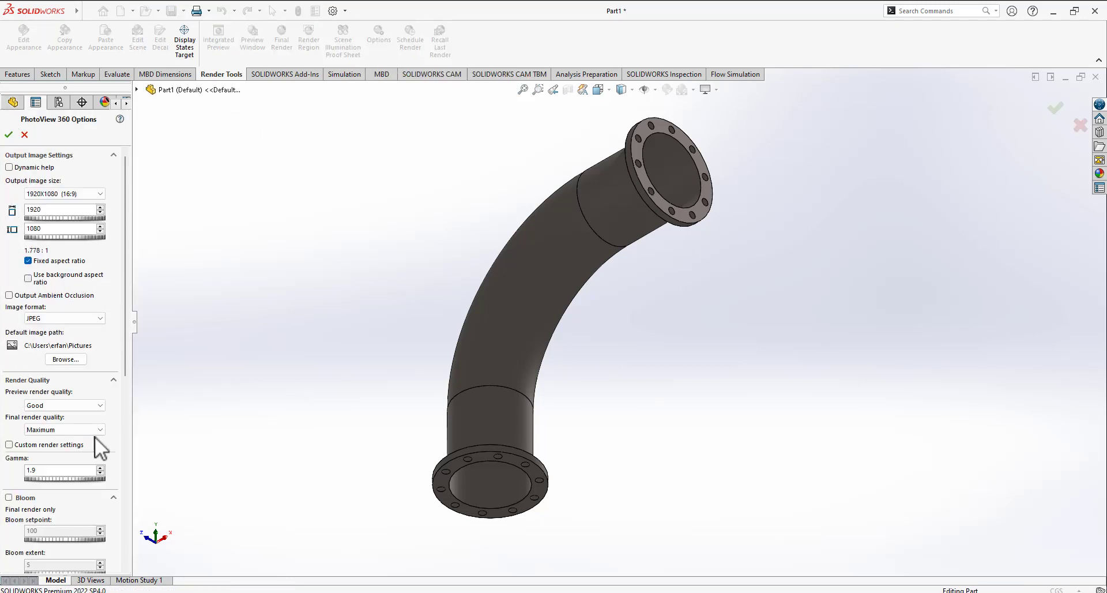
scroll(127, 369, down, 3)
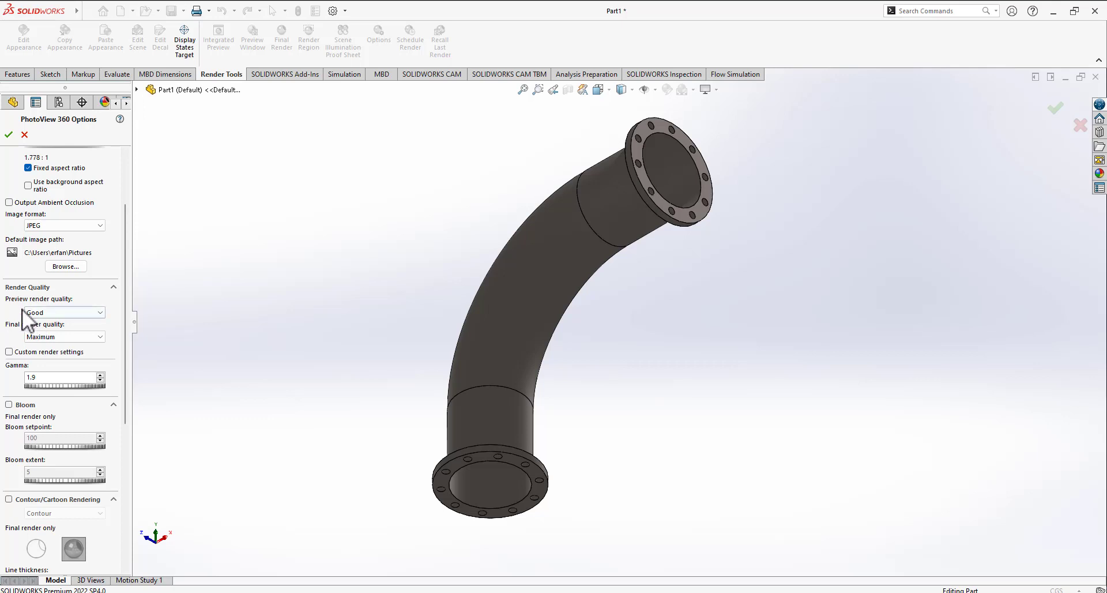
click(68, 339)
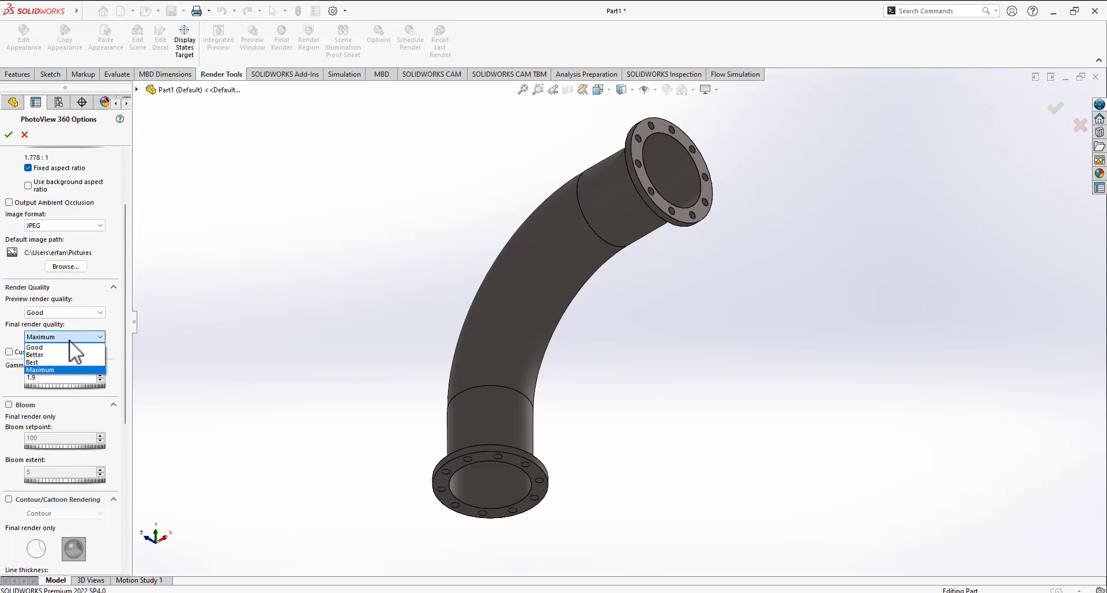
click(65, 370)
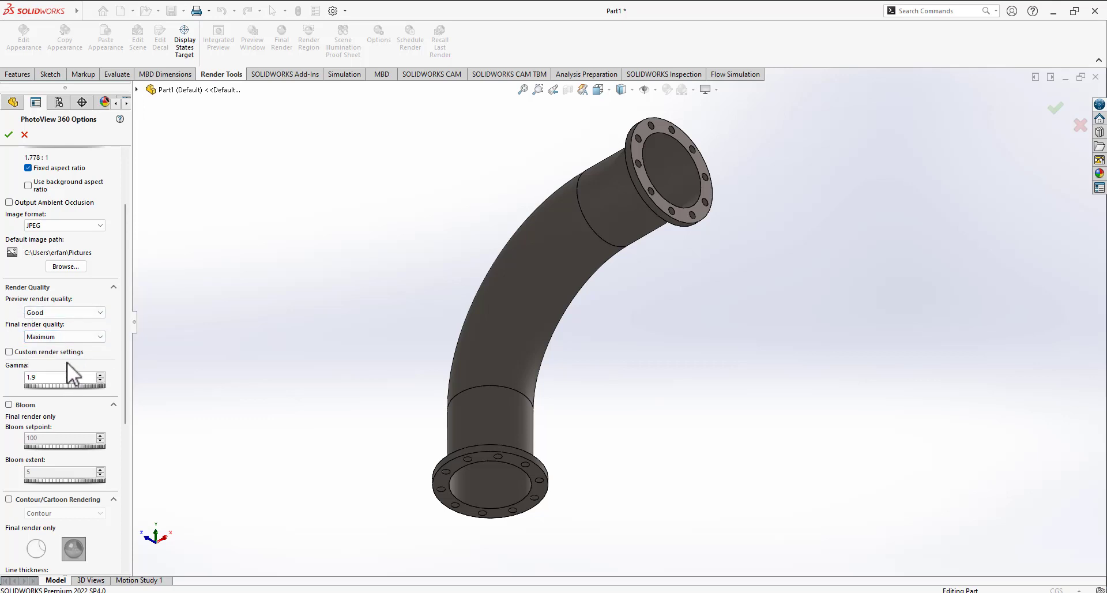
click(78, 311)
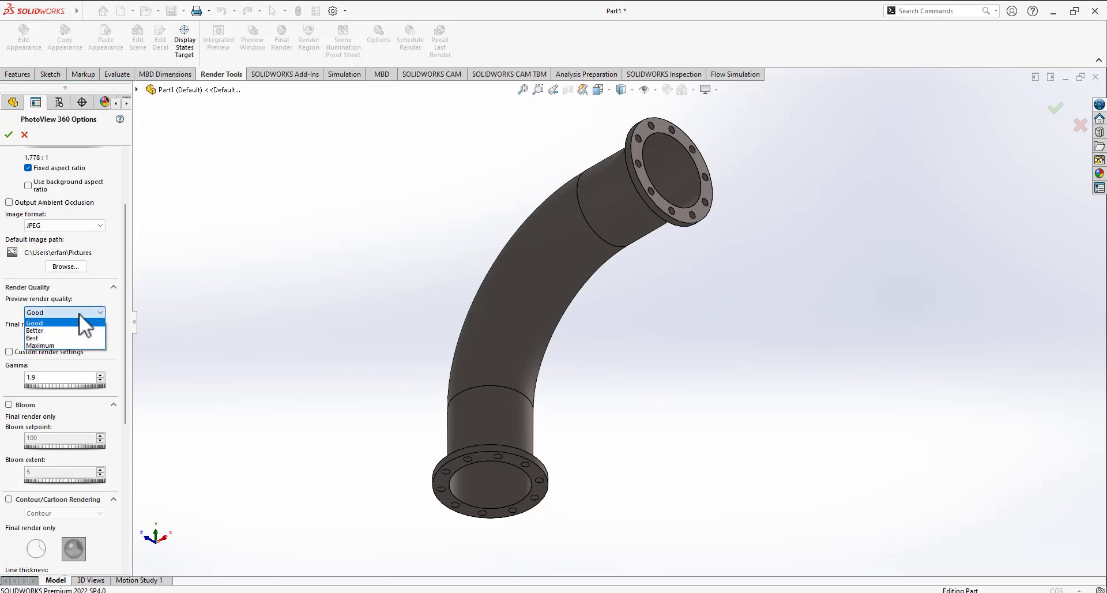
click(74, 321)
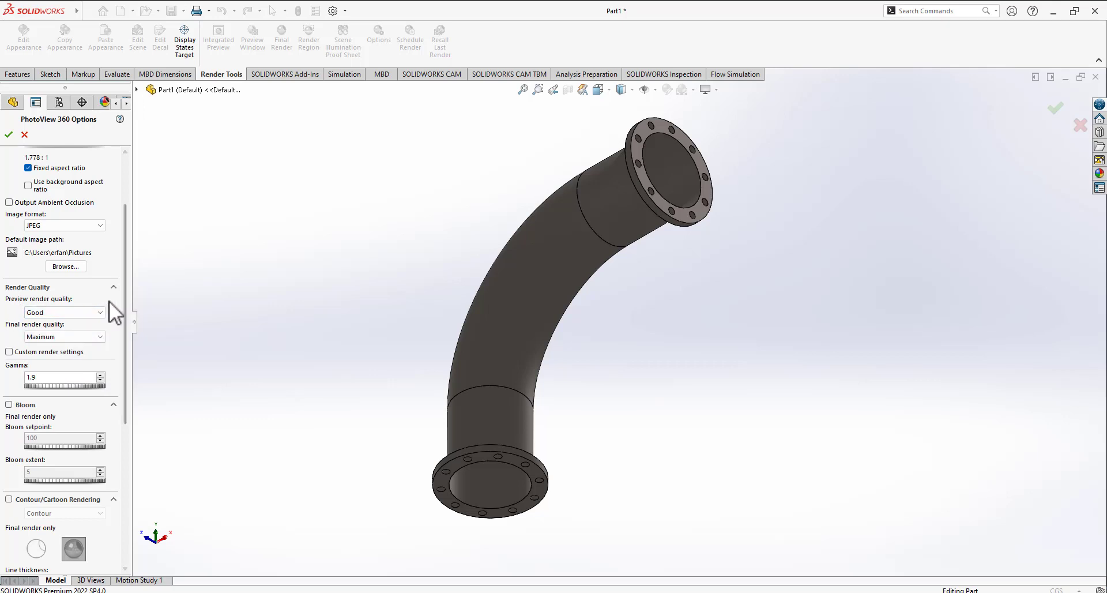
drag(124, 375, 124, 312)
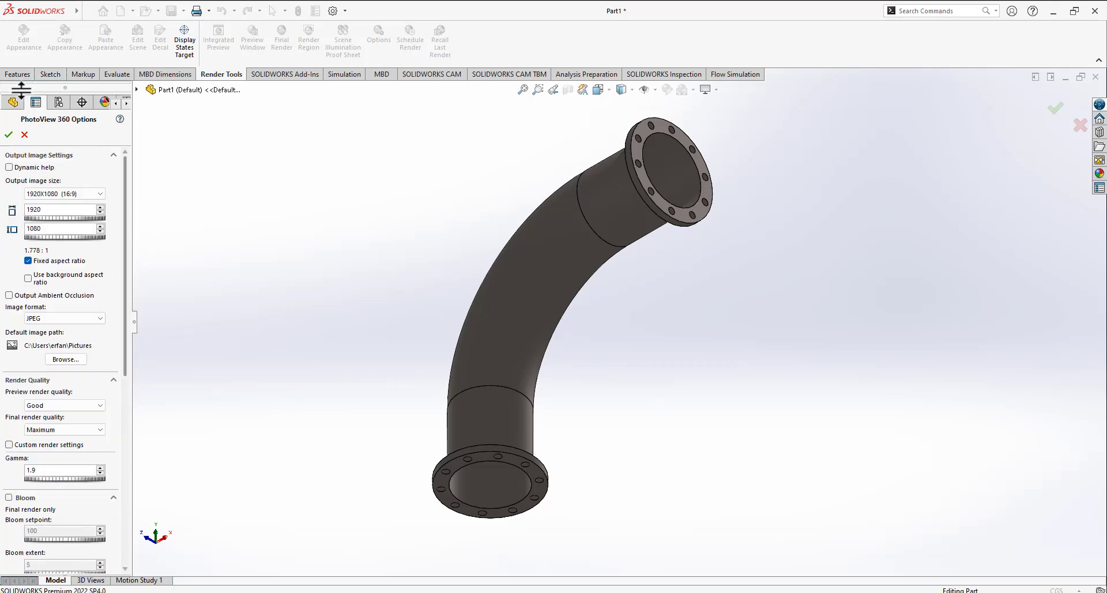
click(9, 134)
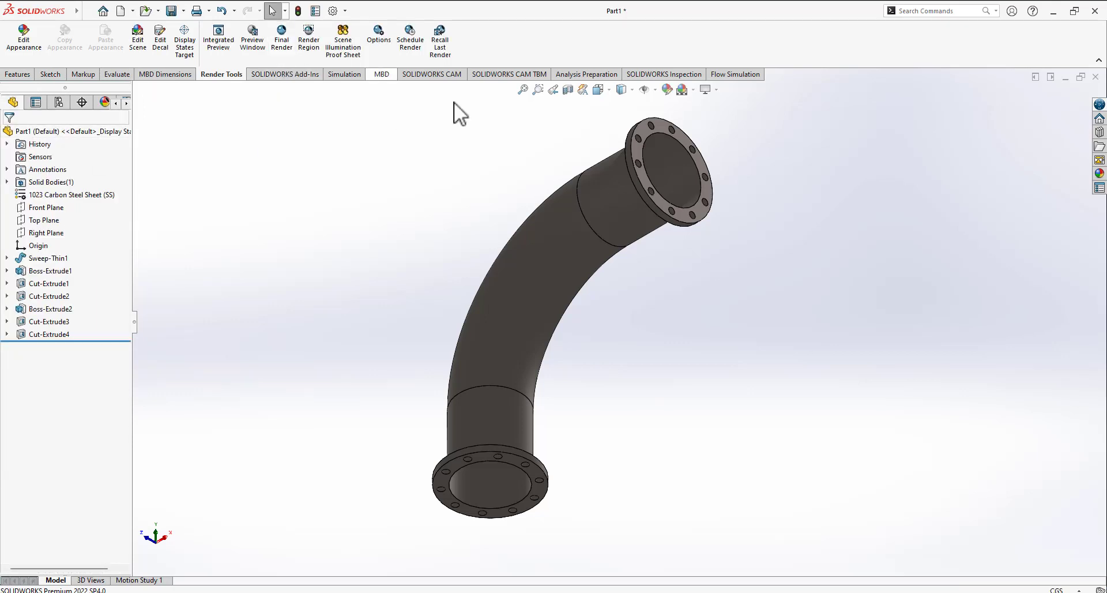
- Run the final render through a newly added perspective camera framing the whole pipe, allowing PhotoView 360 through the firewall
scroll(838, 295, down, 2)
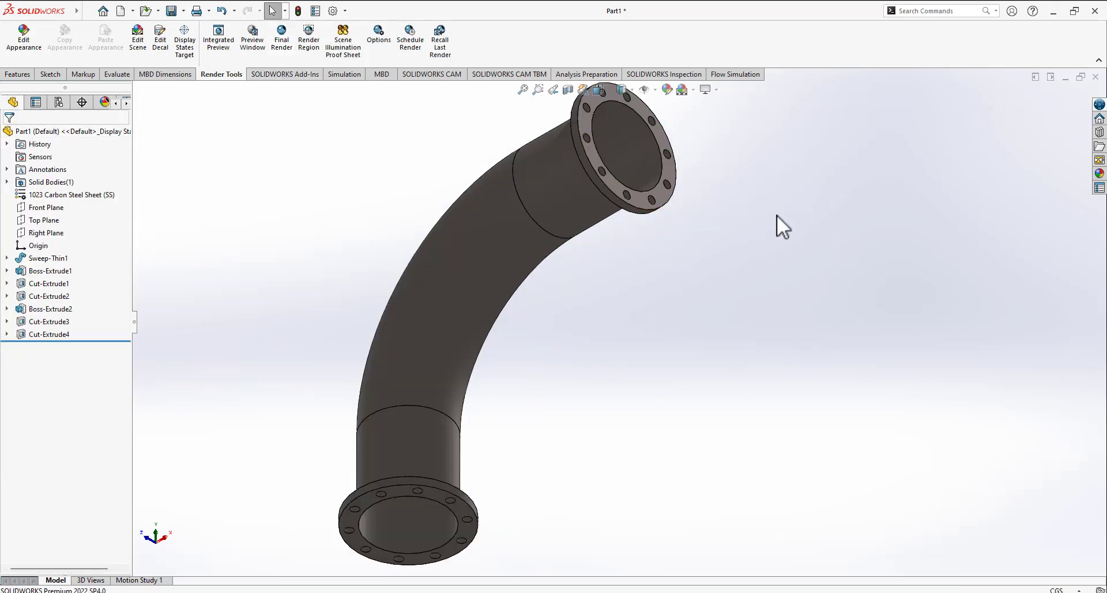
mouse_move(776, 214)
ctrl+middle_down()
mouse_move(779, 228)
mouse_move(793, 226)
ctrl+middle_up()
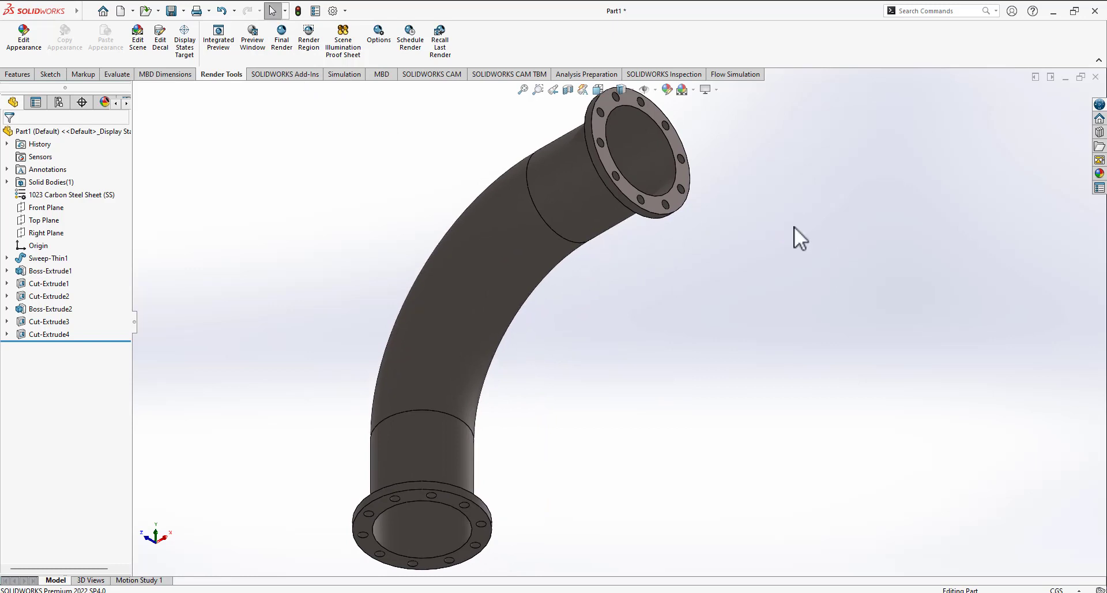
click(282, 41)
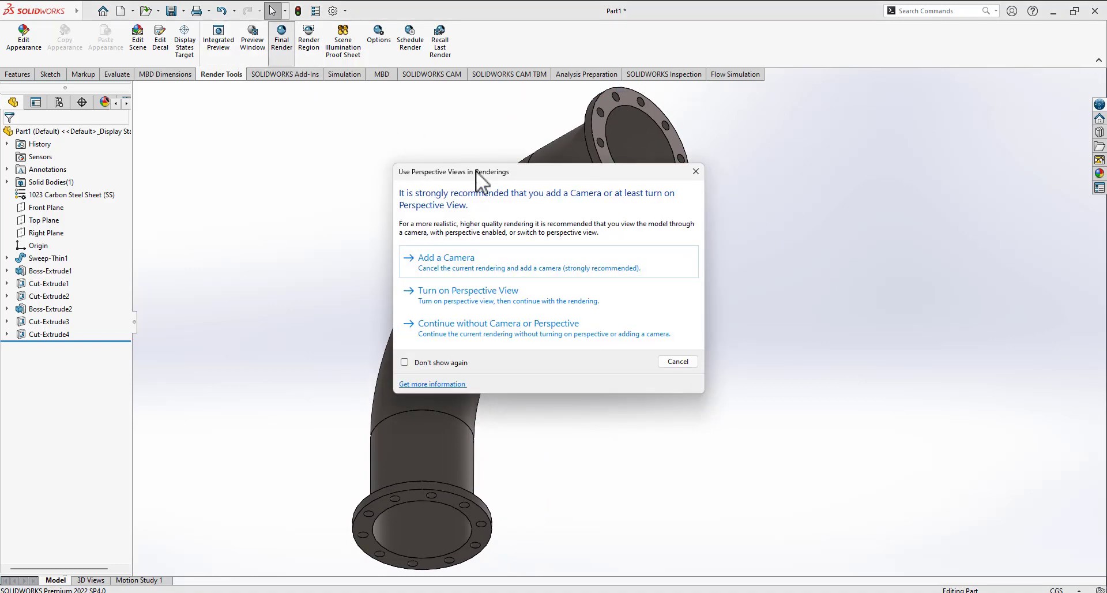
click(527, 263)
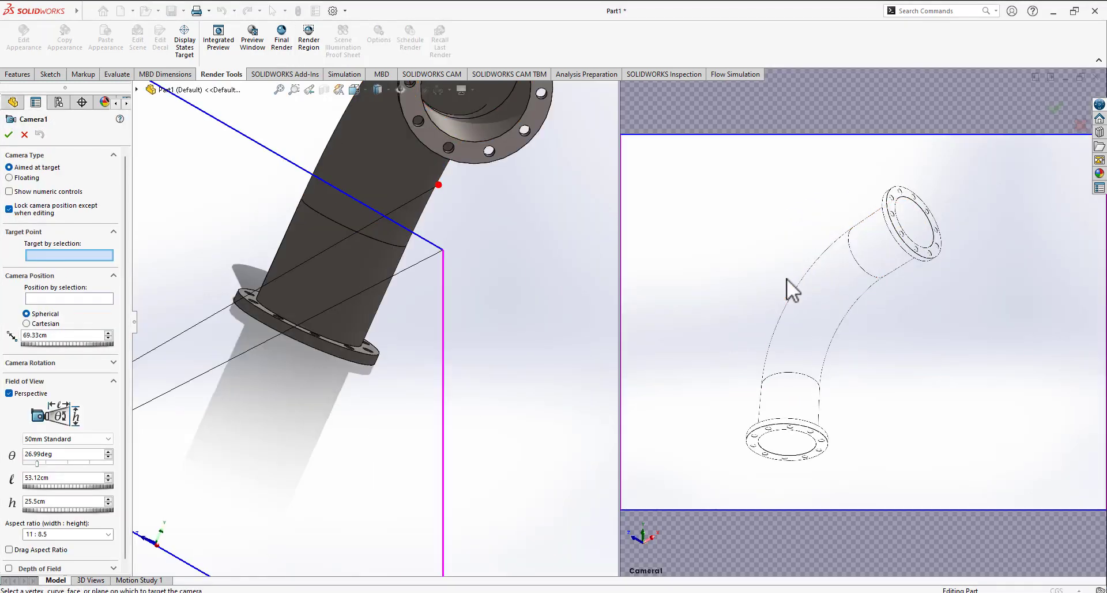
scroll(773, 293, up, 1)
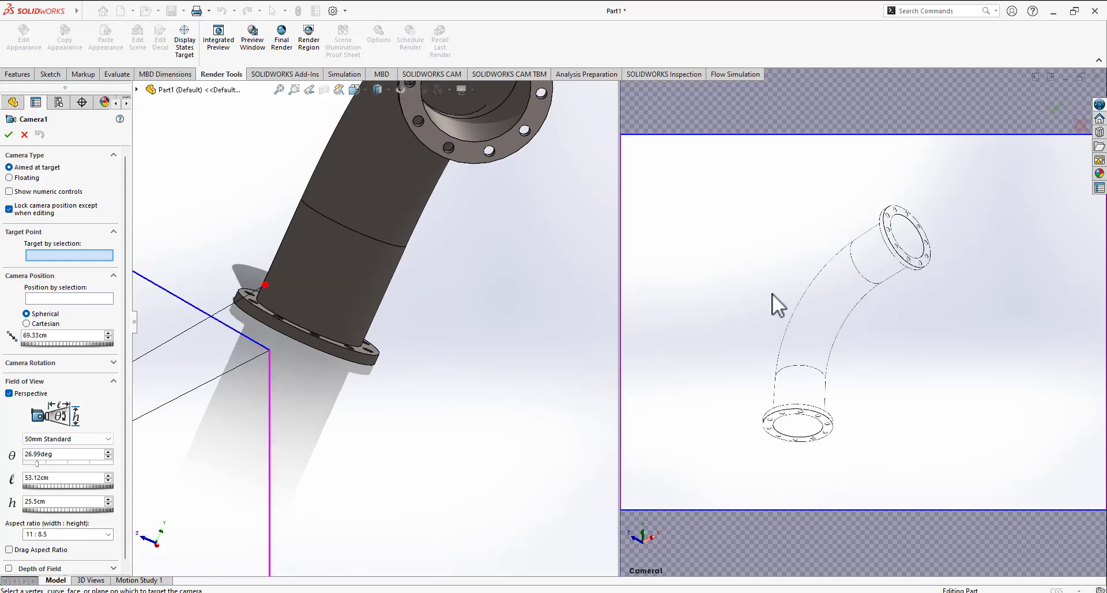
scroll(773, 293, down, 2)
mouse_move(762, 316)
mouse_down()
mouse_move(754, 321)
mouse_move(749, 302)
mouse_up()
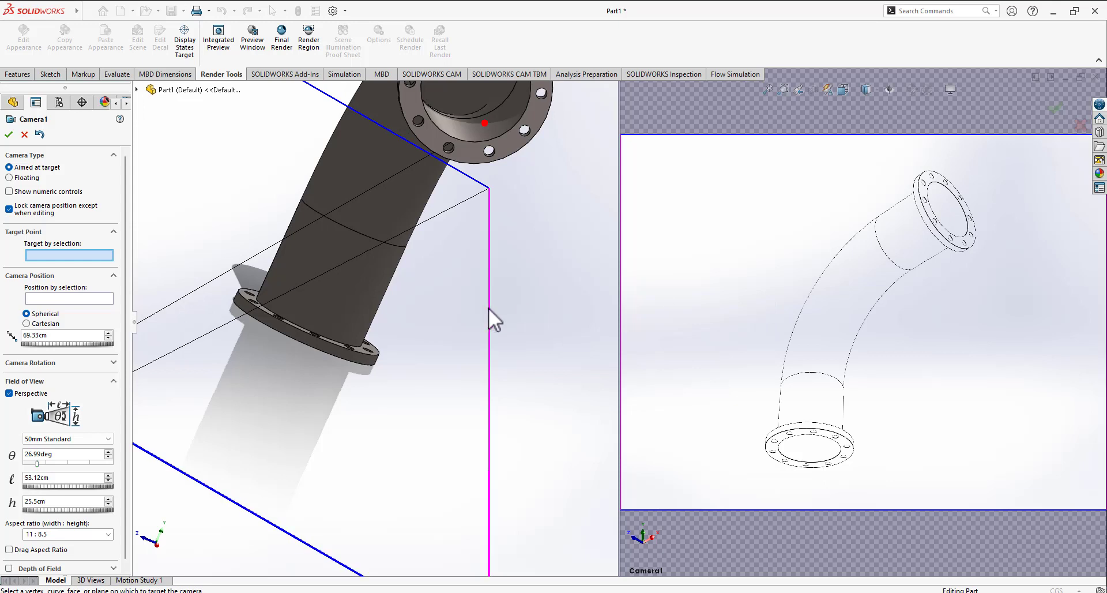
click(523, 316)
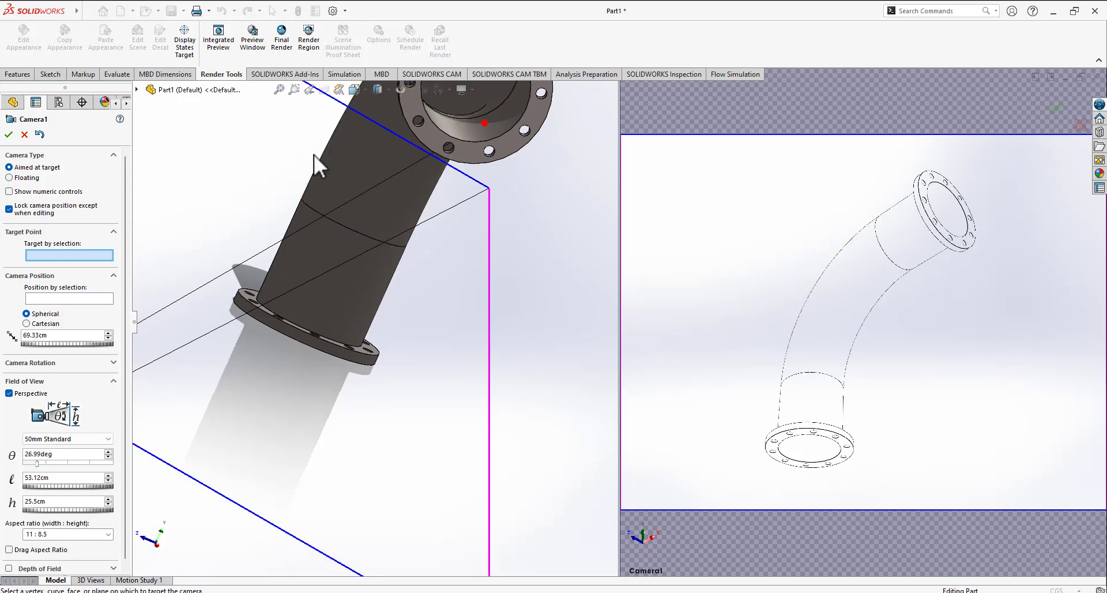
click(8, 135)
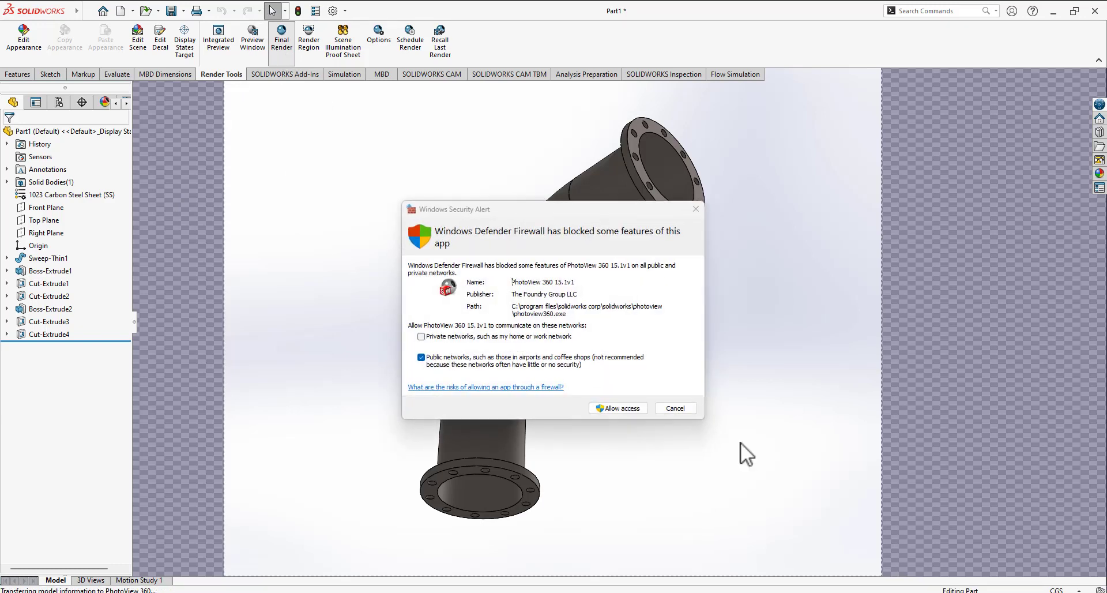
click(640, 408)
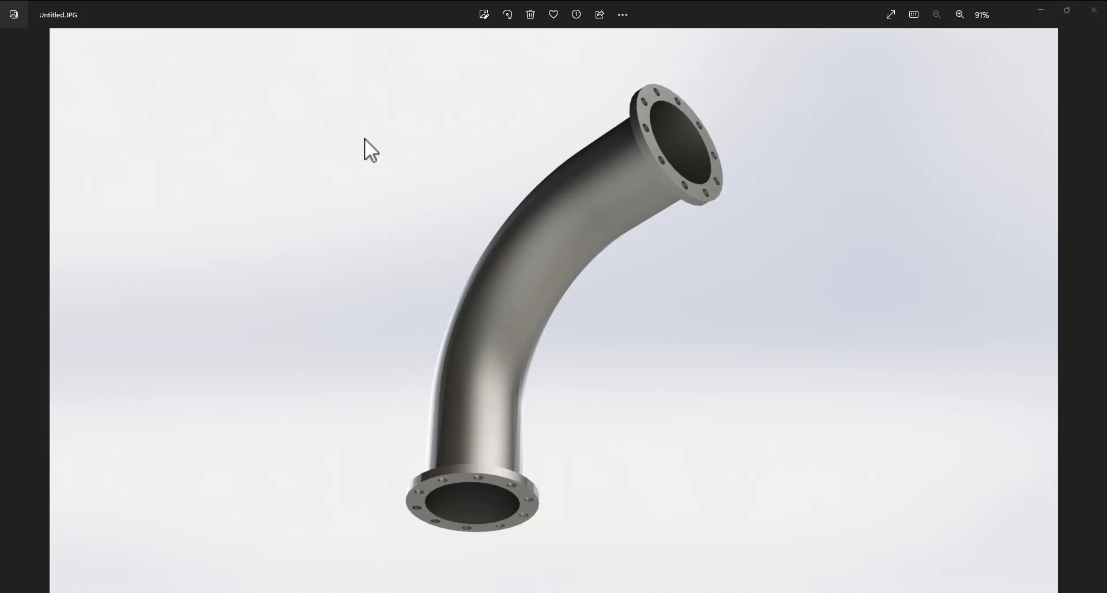
- Examine the rendered image of the bent pipe and its two drilled flanges up close
scroll(680, 130, up, 5)
scroll(728, 115, down, 5)
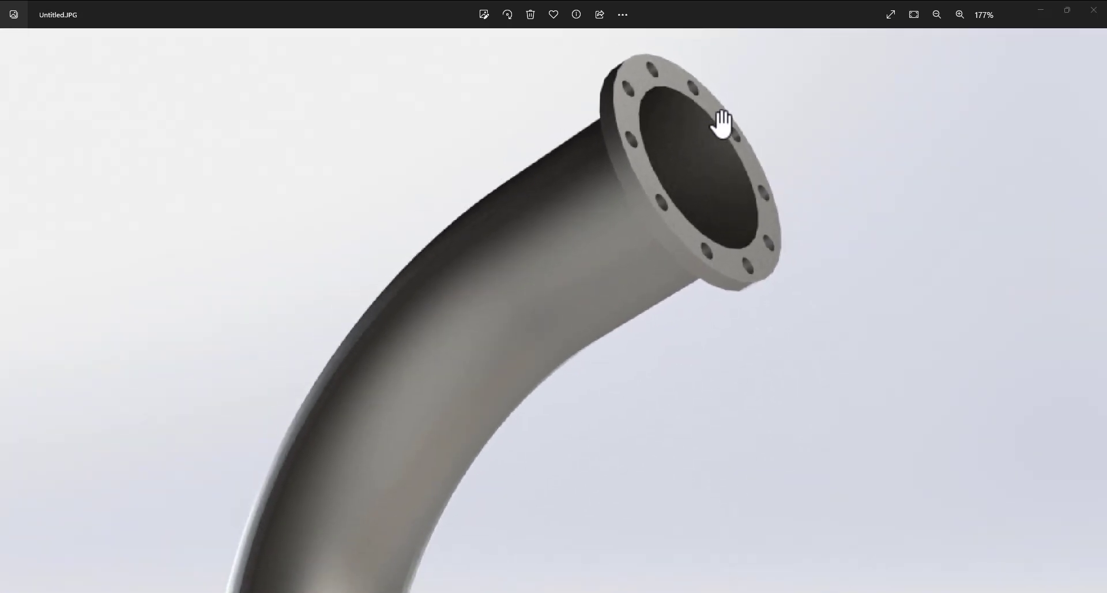
scroll(530, 543, up, 4)
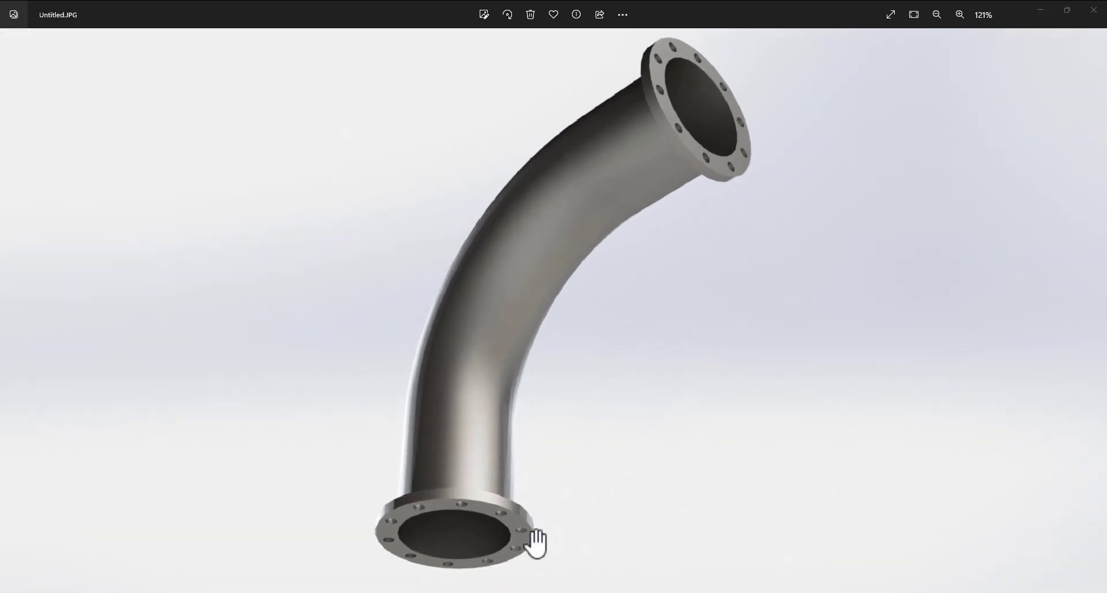
scroll(506, 493, down, 4)
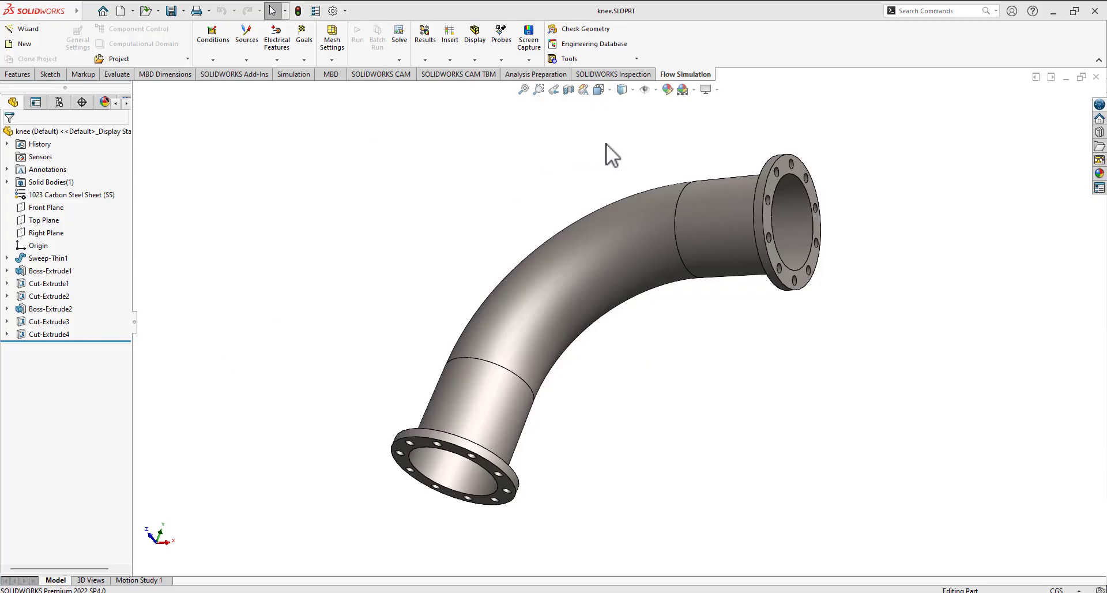
- Create Flow Simulation lids over the openings on the outer faces of both flanges
click(571, 59)
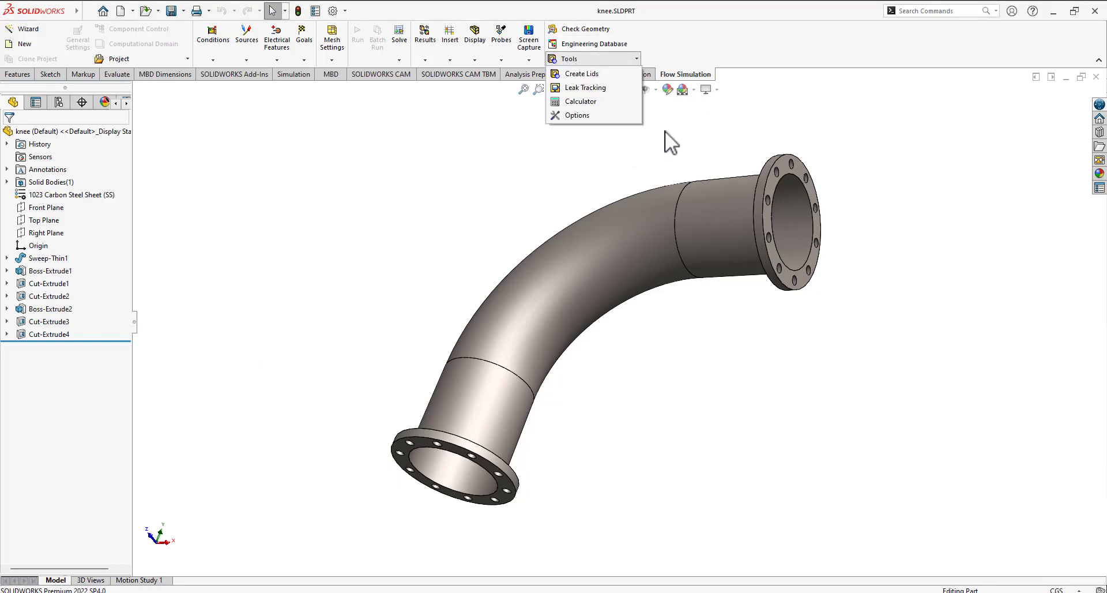
click(598, 76)
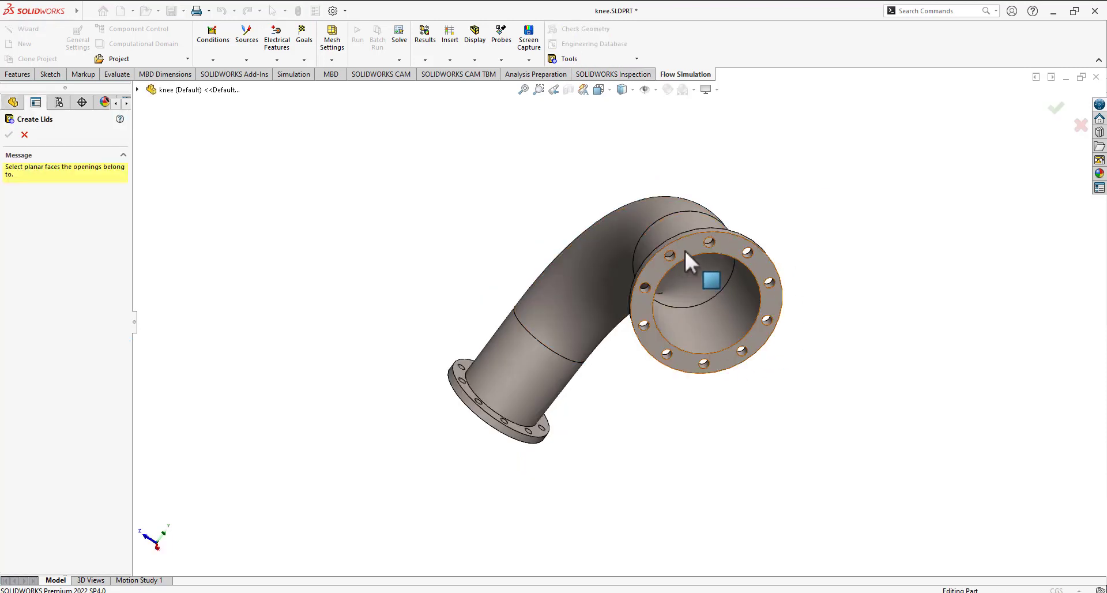
click(651, 356)
middle_drag(640, 435, 813, 267)
click(466, 397)
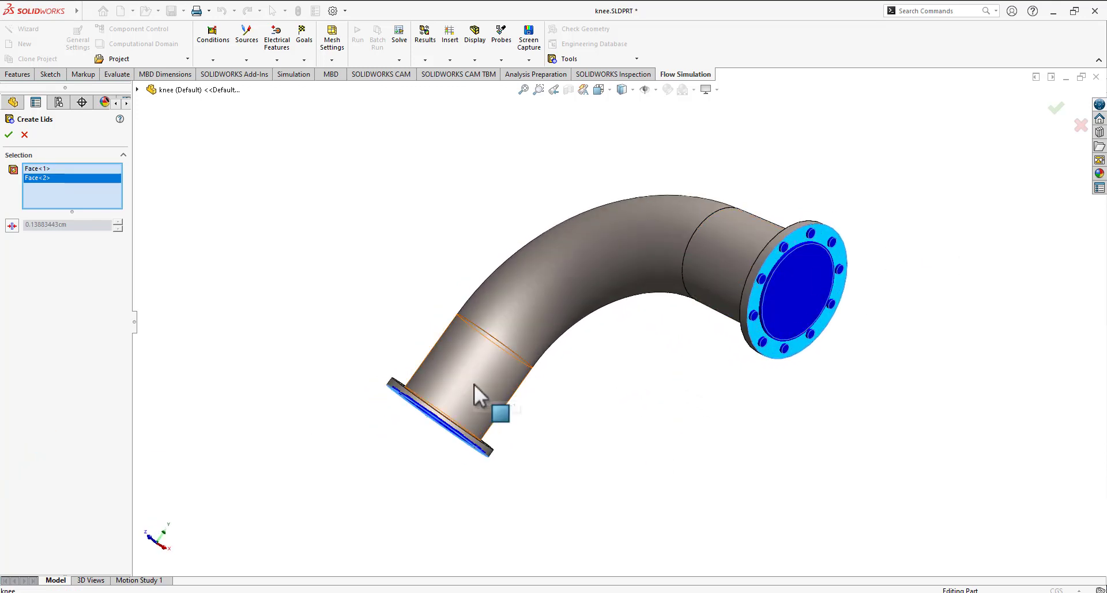
click(8, 134)
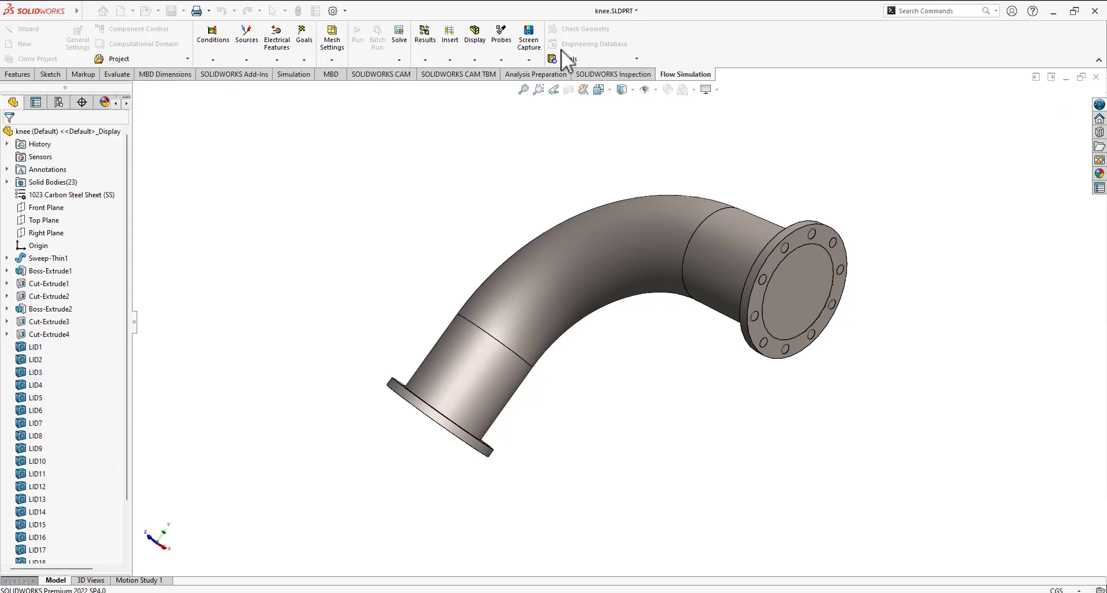
- Start a Flow Simulation wizard project named "flow simulation" and keep the SI (m-kg-s) unit system
click(30, 29)
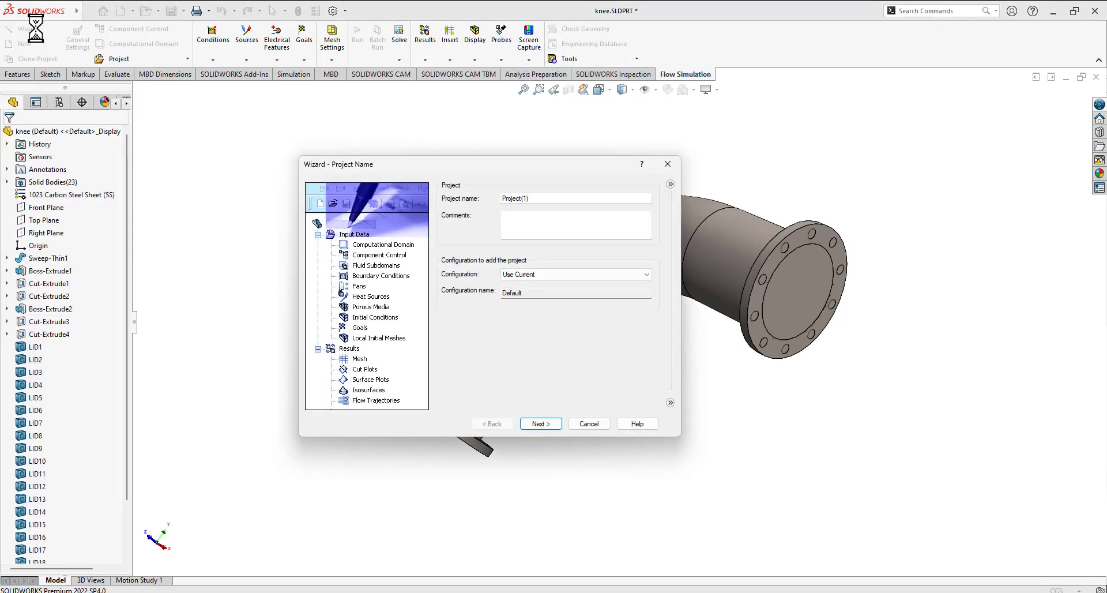
click(544, 203)
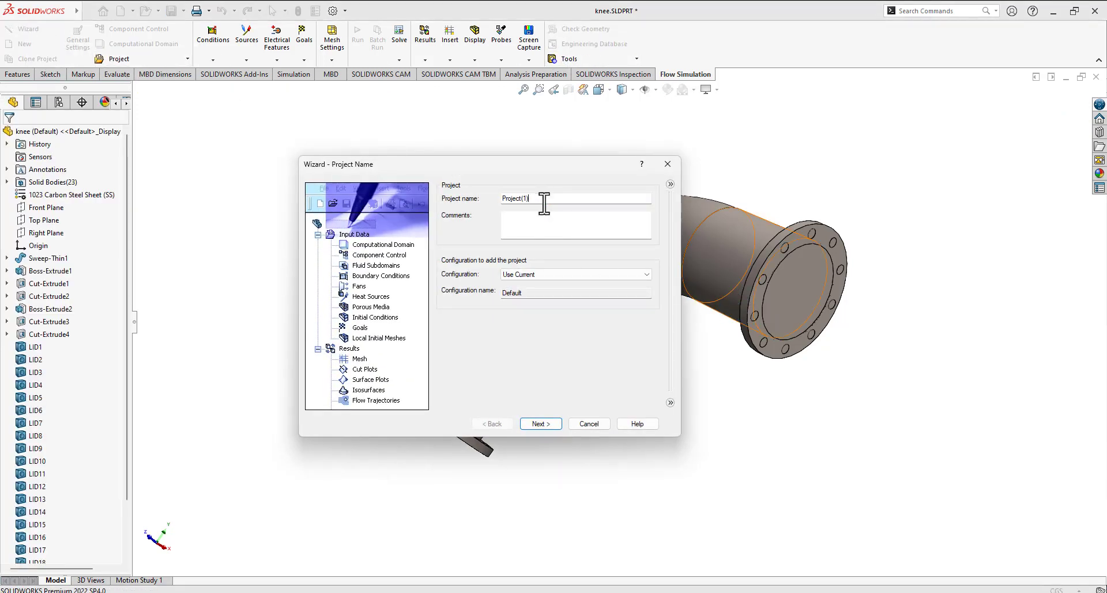
drag(544, 203, 492, 198)
text(flow simulation)
click(540, 424)
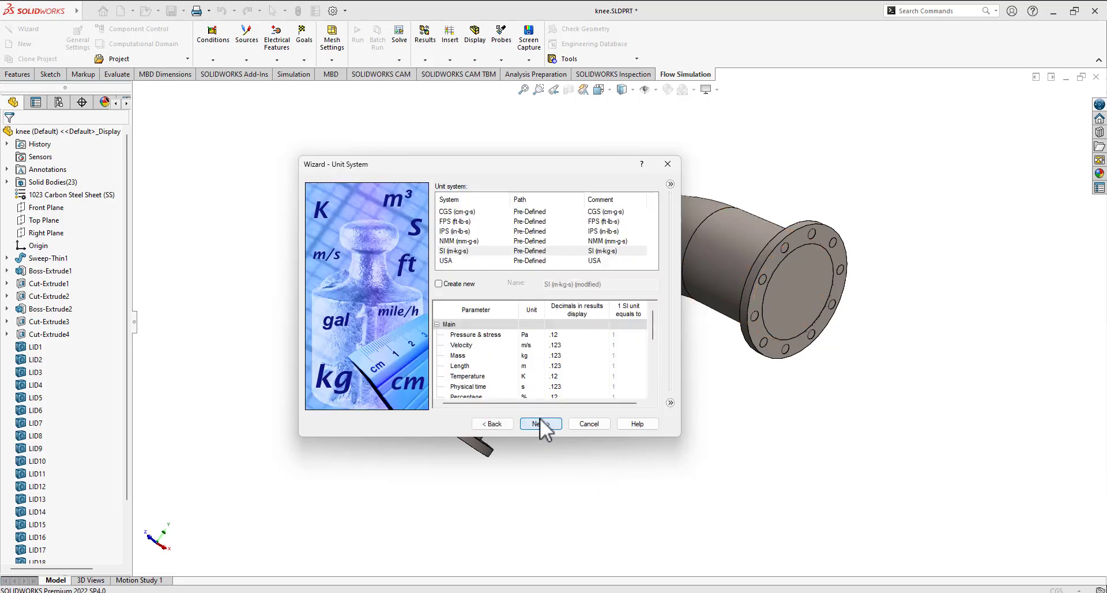
click(540, 423)
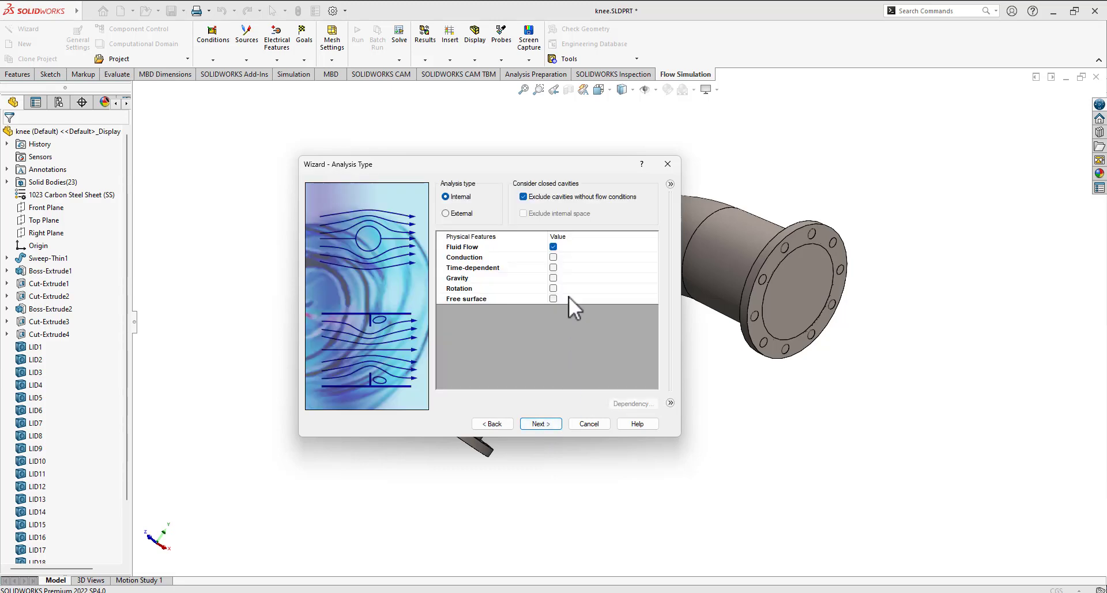
- Enable gravity for the internal analysis, with the Y component at -9.81 m/s^2 and the Z component at 0
click(552, 278)
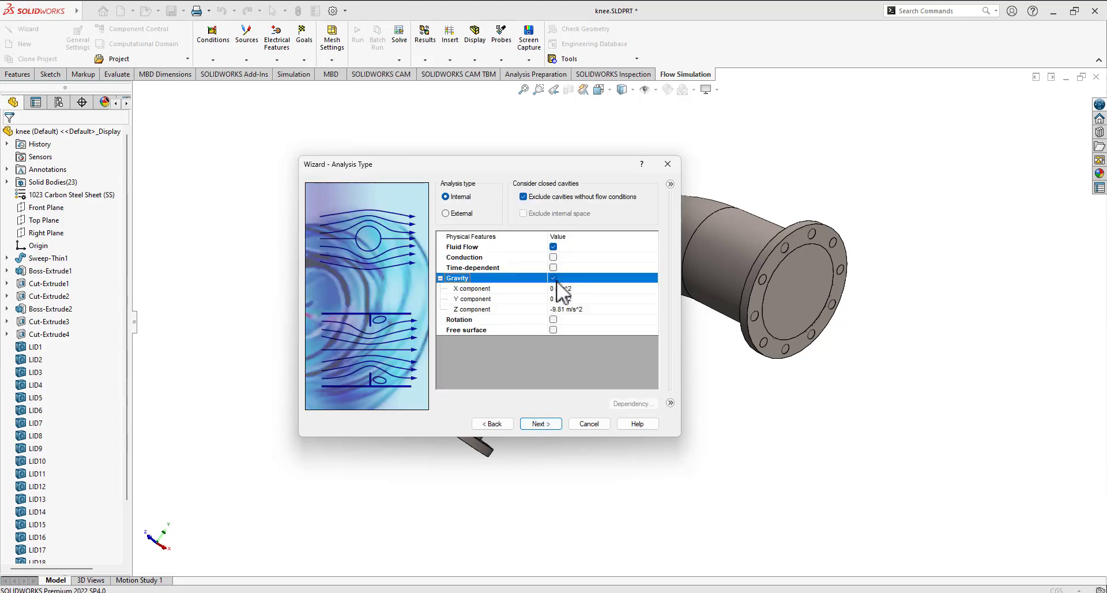
click(588, 309)
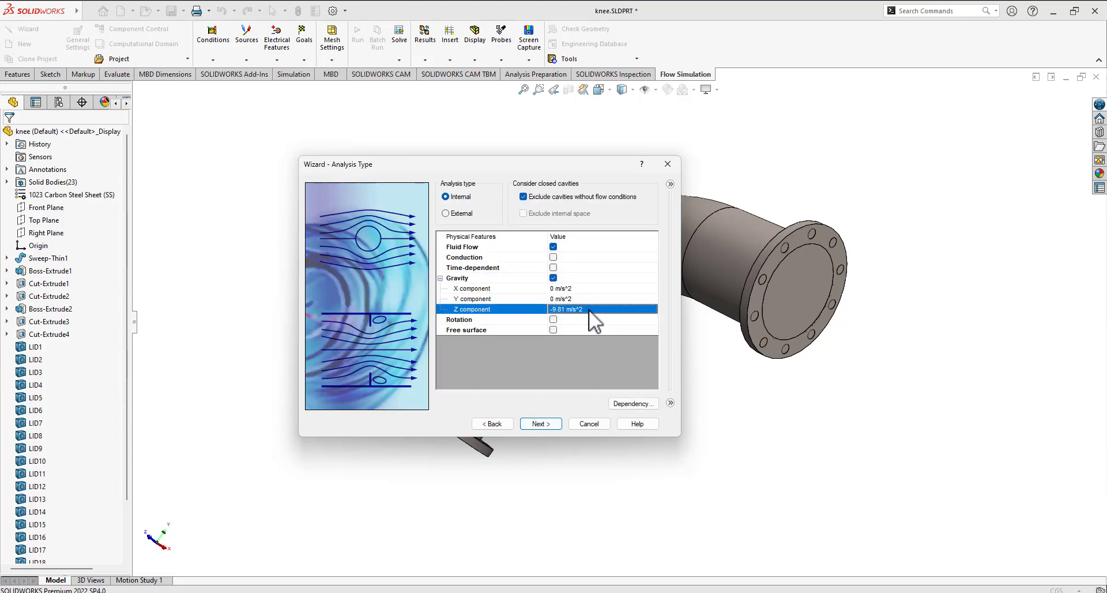
text(0)
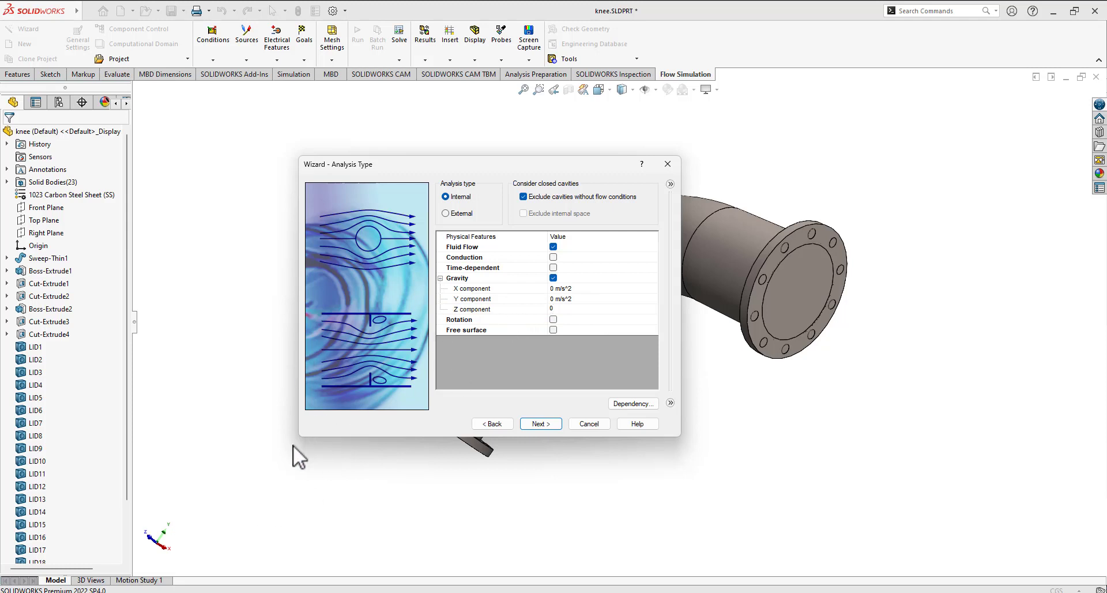
click(587, 299)
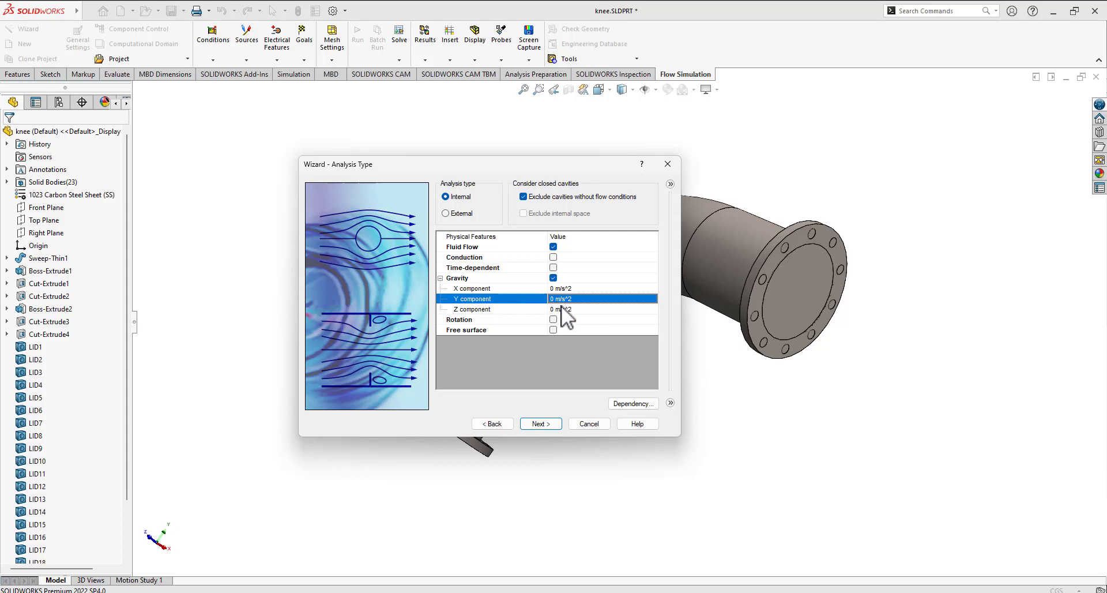
text(-)
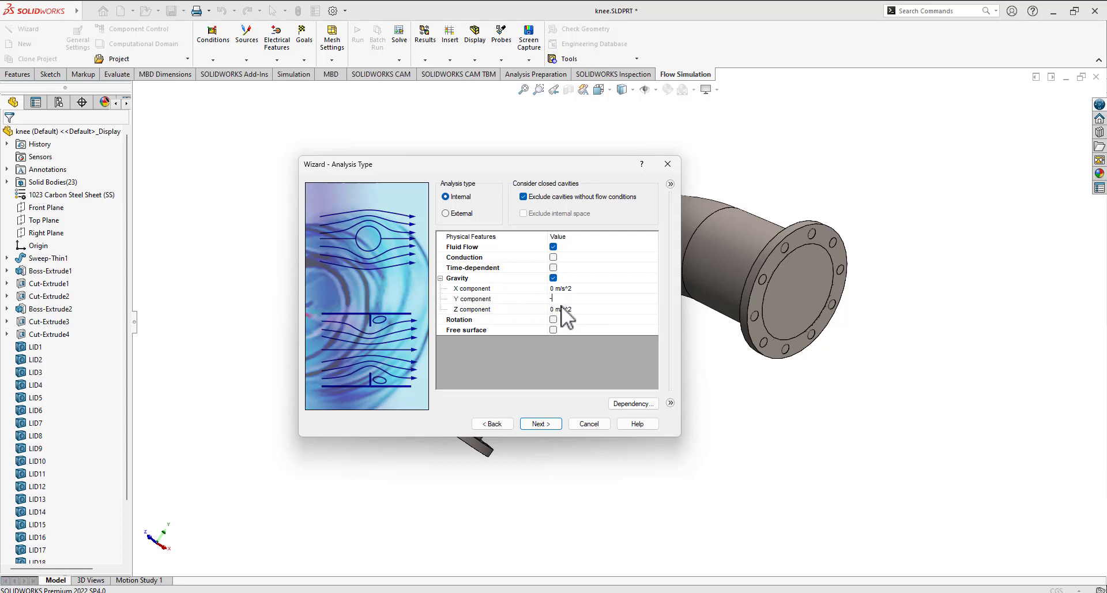
text(9.81)
click(551, 426)
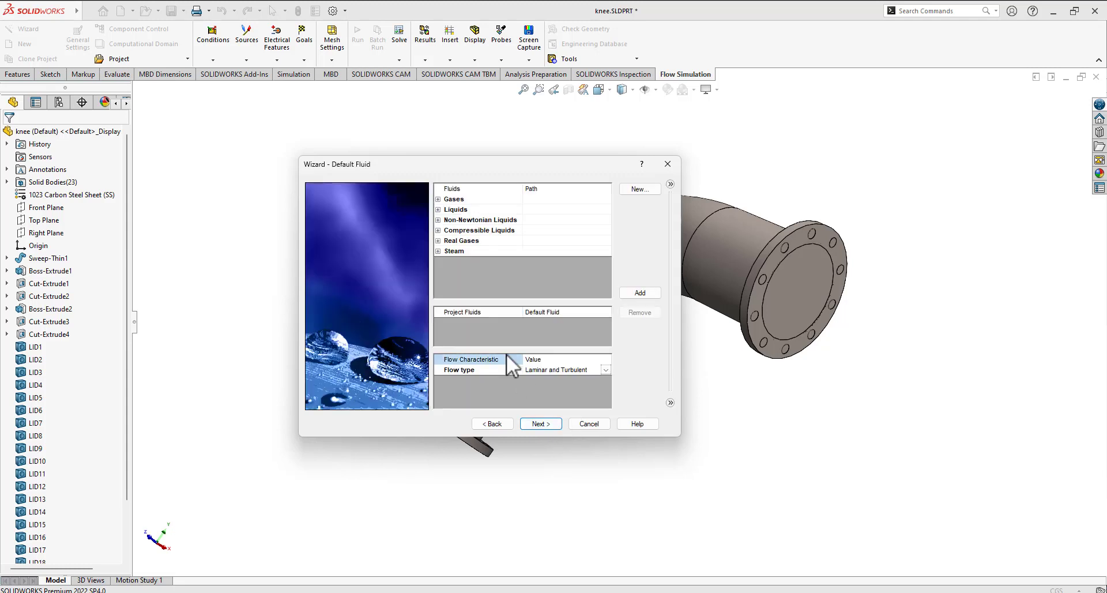
- Add the pre-defined liquid Water as the project fluid and finish the wizard with the default wall and initial conditions
click(439, 209)
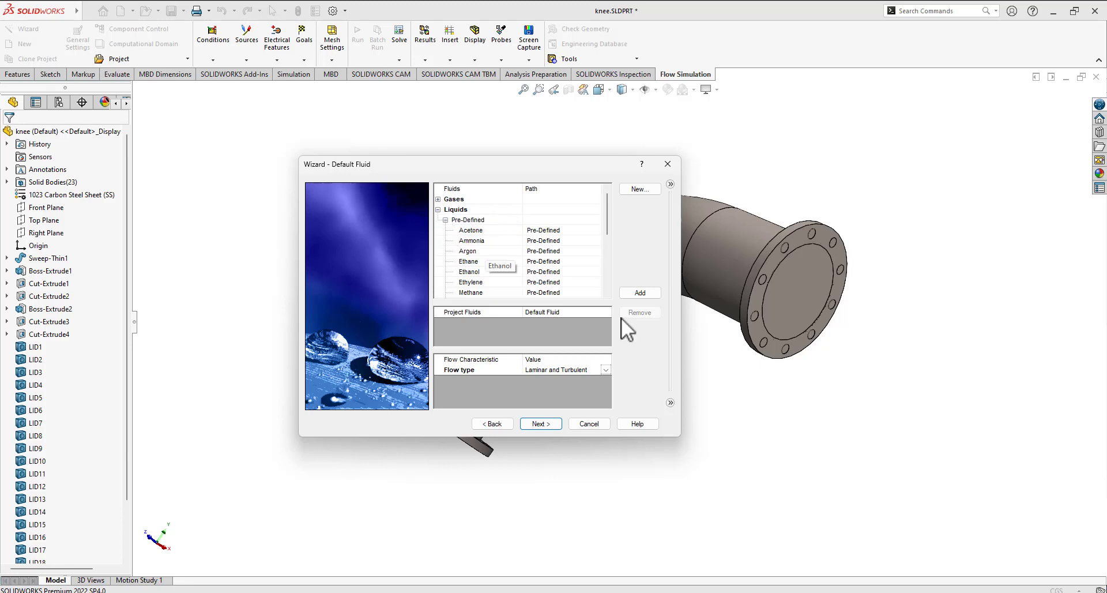
drag(610, 216, 611, 291)
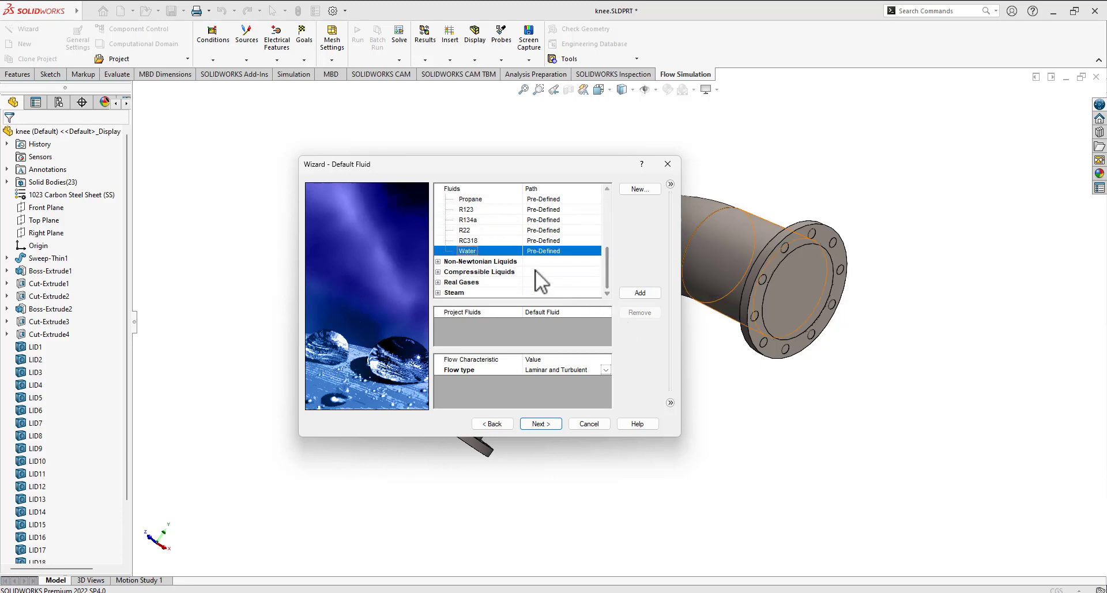
click(636, 292)
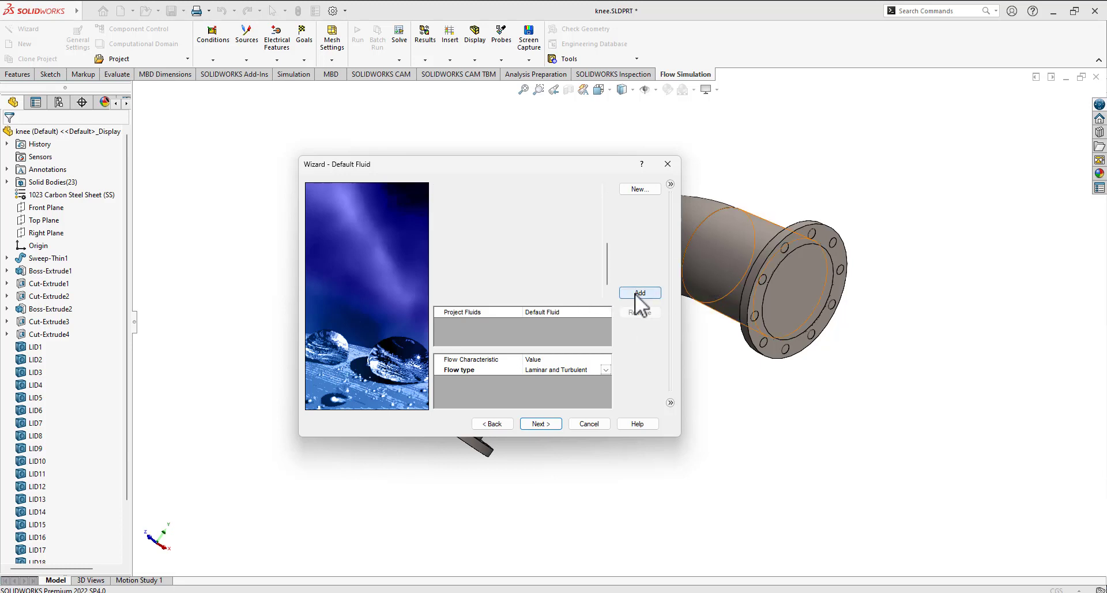
click(547, 424)
click(555, 420)
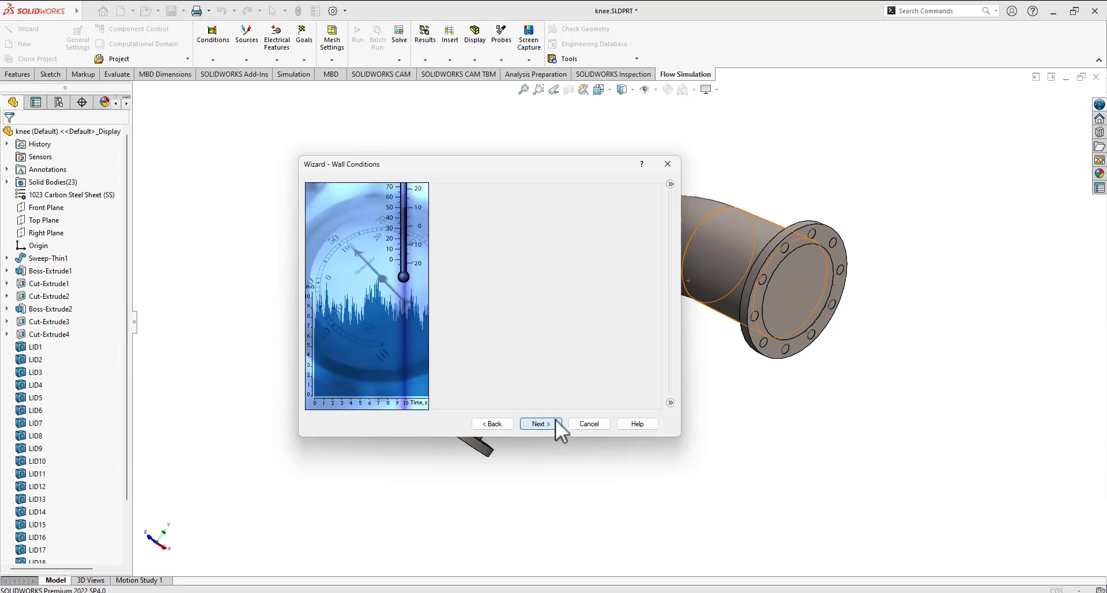
click(555, 419)
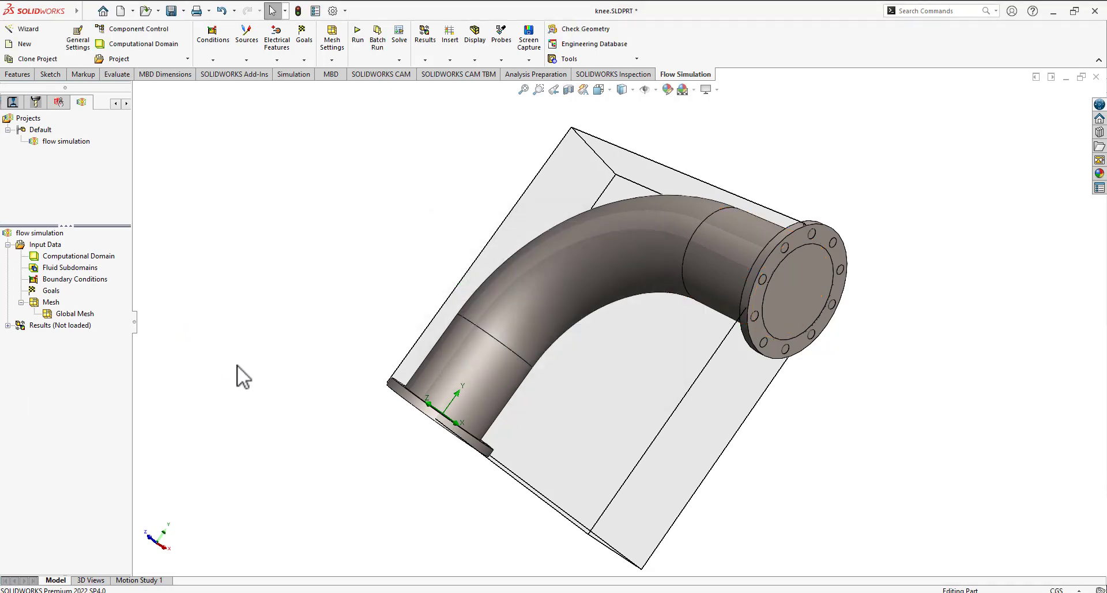
- Cut the pipe open with a planar section view on the Front Plane at zero offset
middle_drag(265, 375, 321, 368)
click(569, 90)
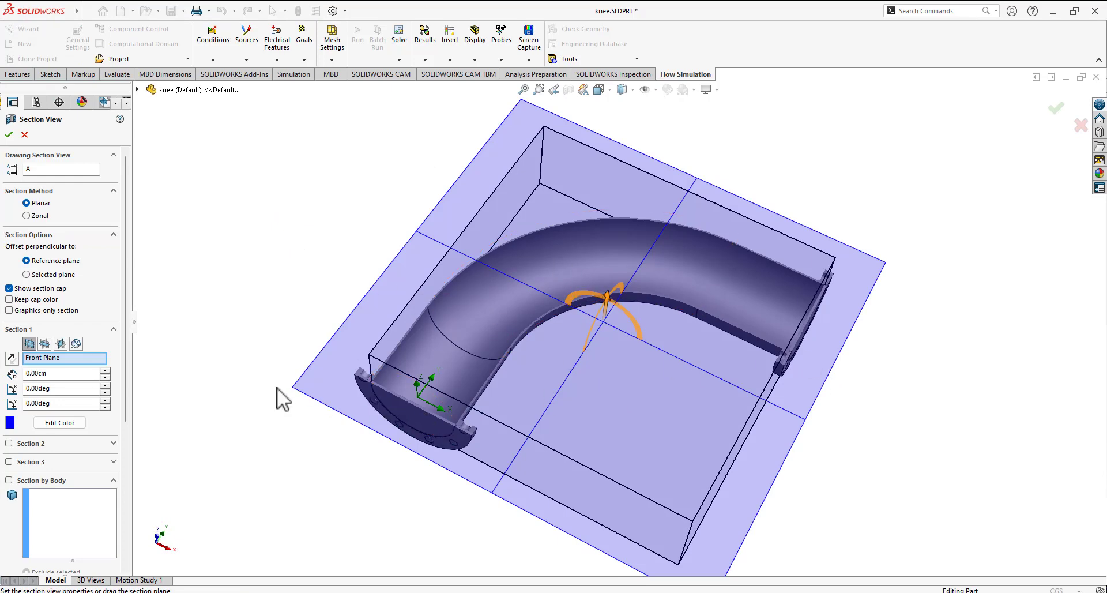
middle_drag(278, 178, 236, 334)
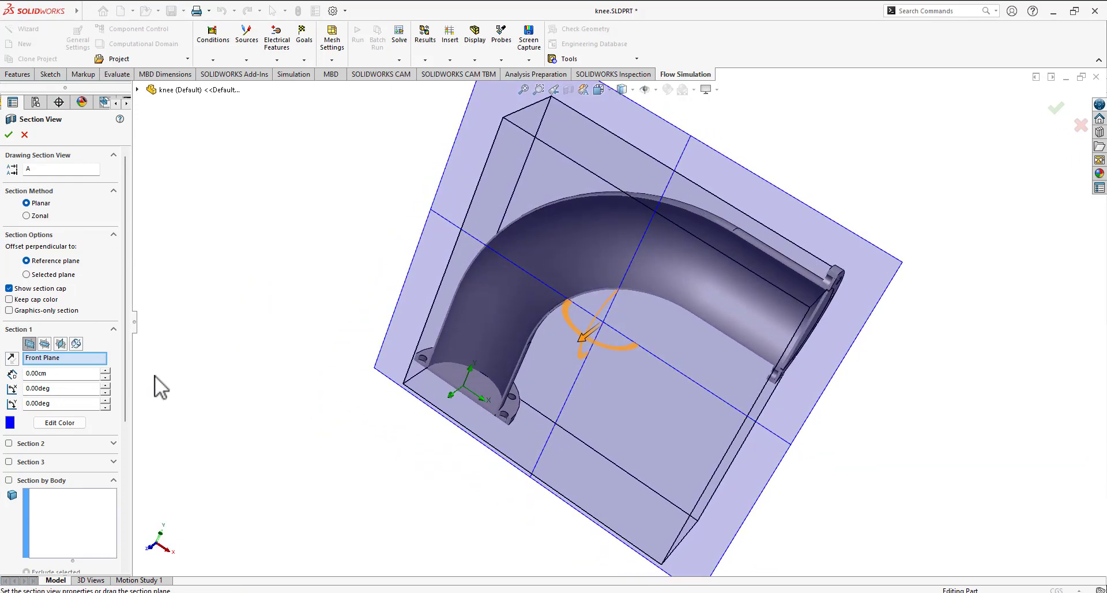
click(8, 135)
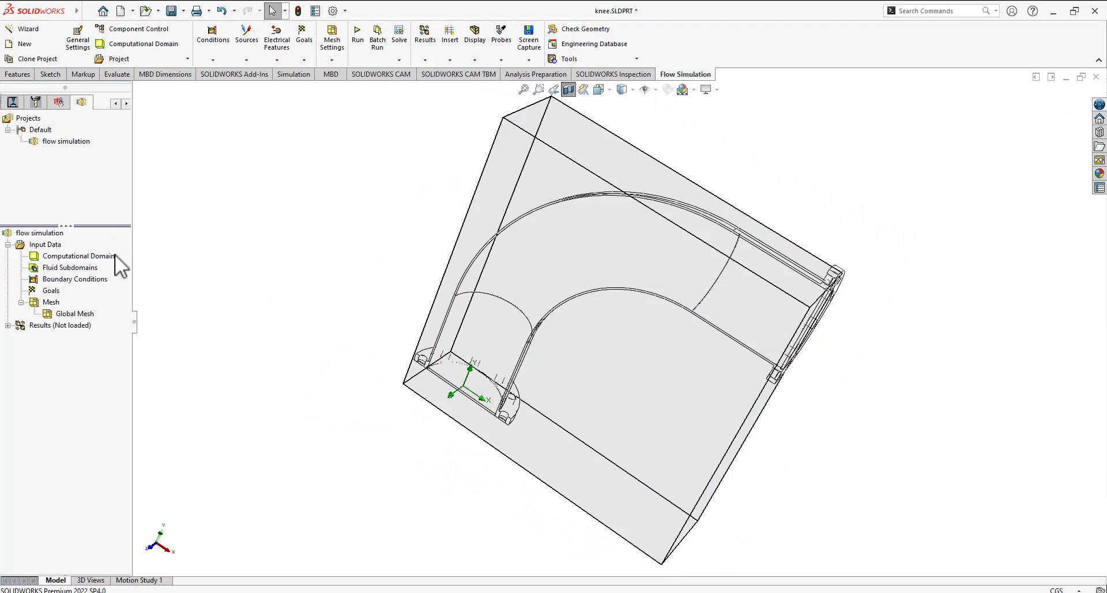
- Hide the computational domain box around the sectioned pipe
click(116, 255)
right_click(118, 256)
click(144, 277)
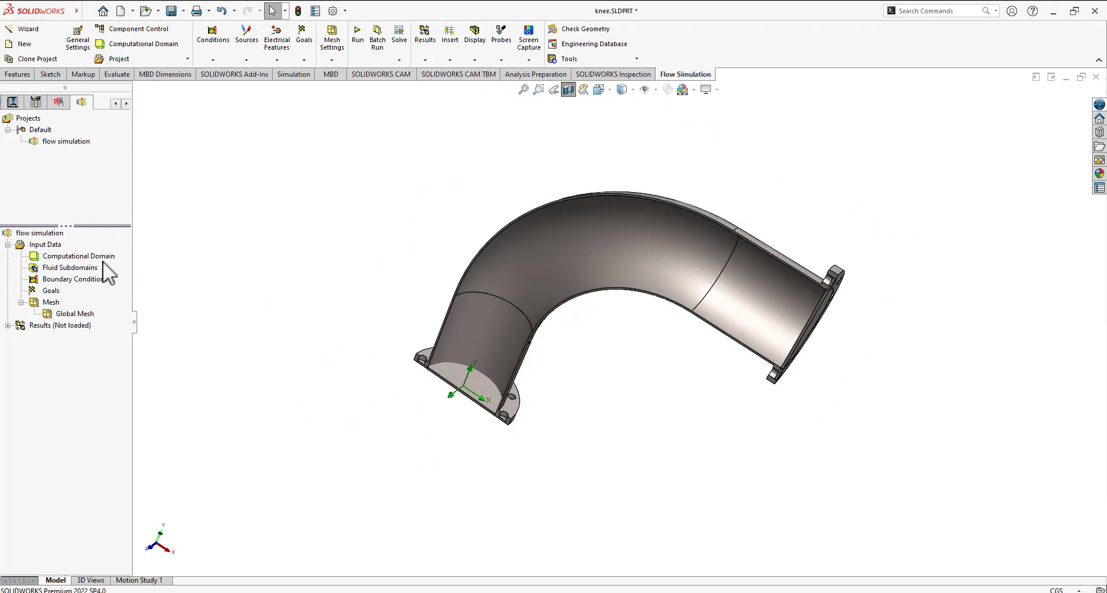
- Create an Inlet Velocity boundary condition of 3 m/s at 320 K on the inner lid face of the flange at the origin
middle_drag(242, 270, 106, 310)
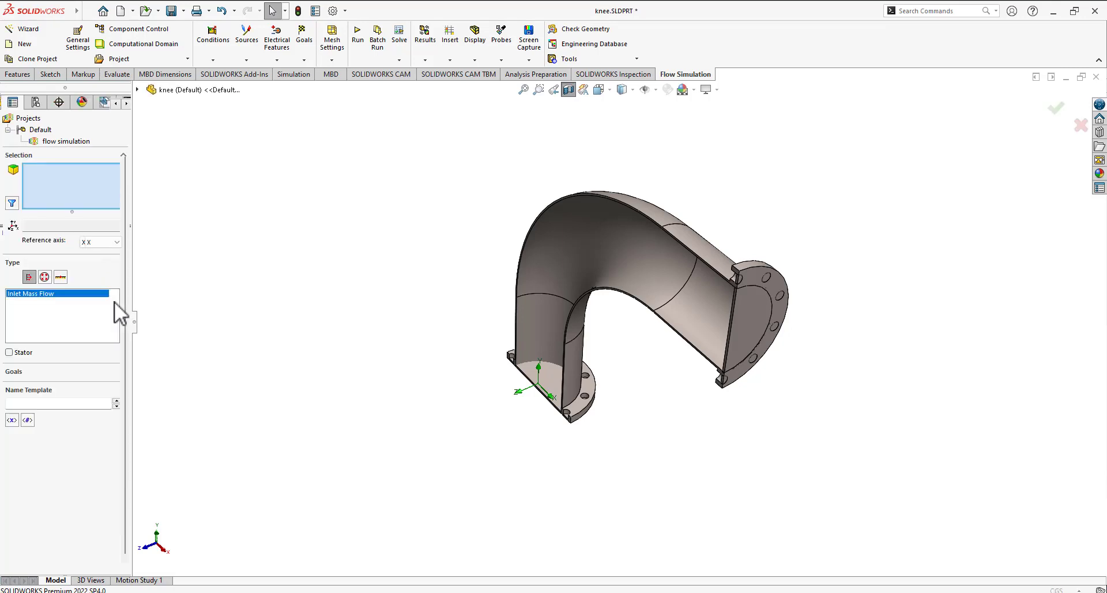
middle_drag(454, 368, 127, 375)
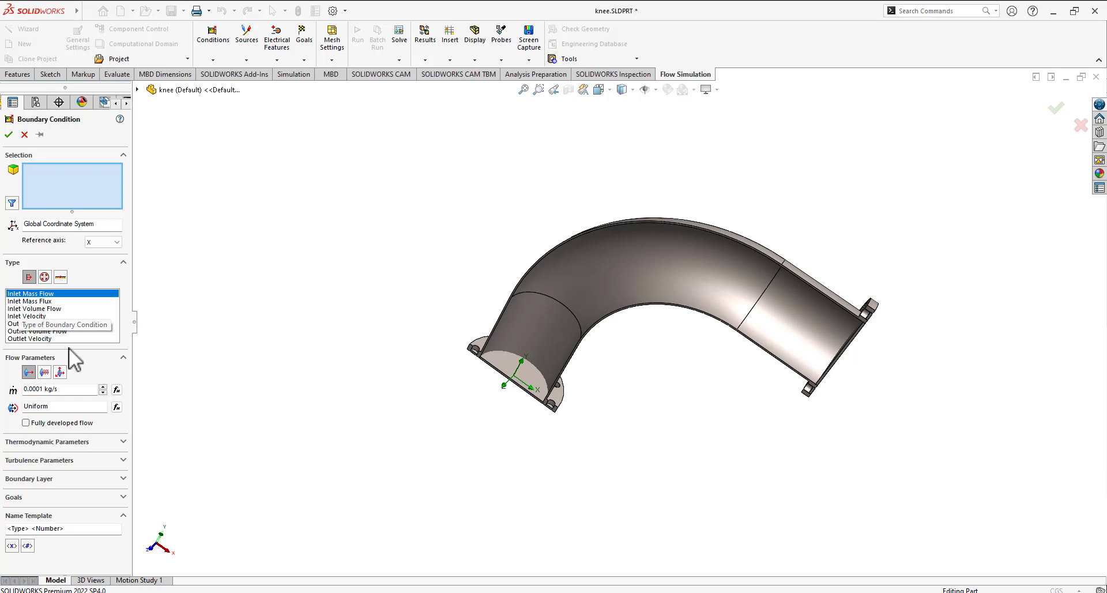
click(38, 316)
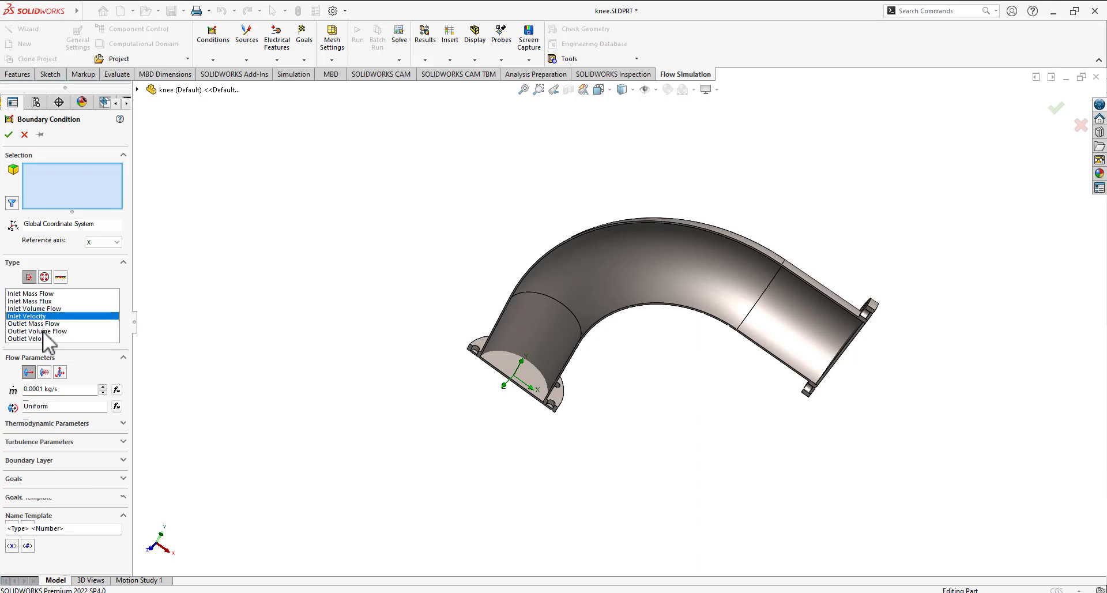
click(529, 387)
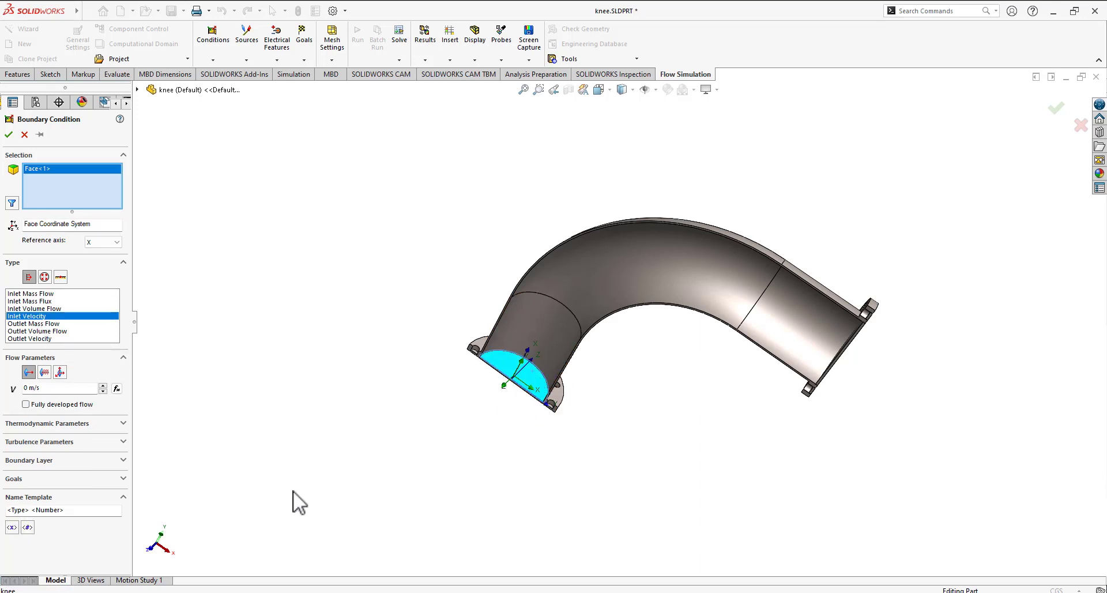
click(43, 387)
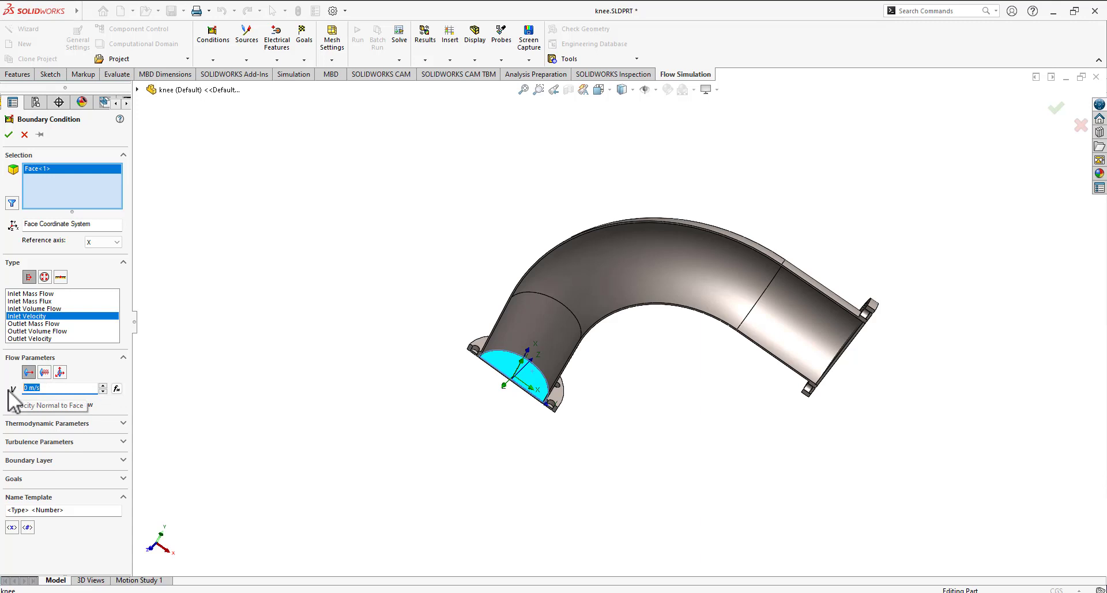
text(3)
click(121, 422)
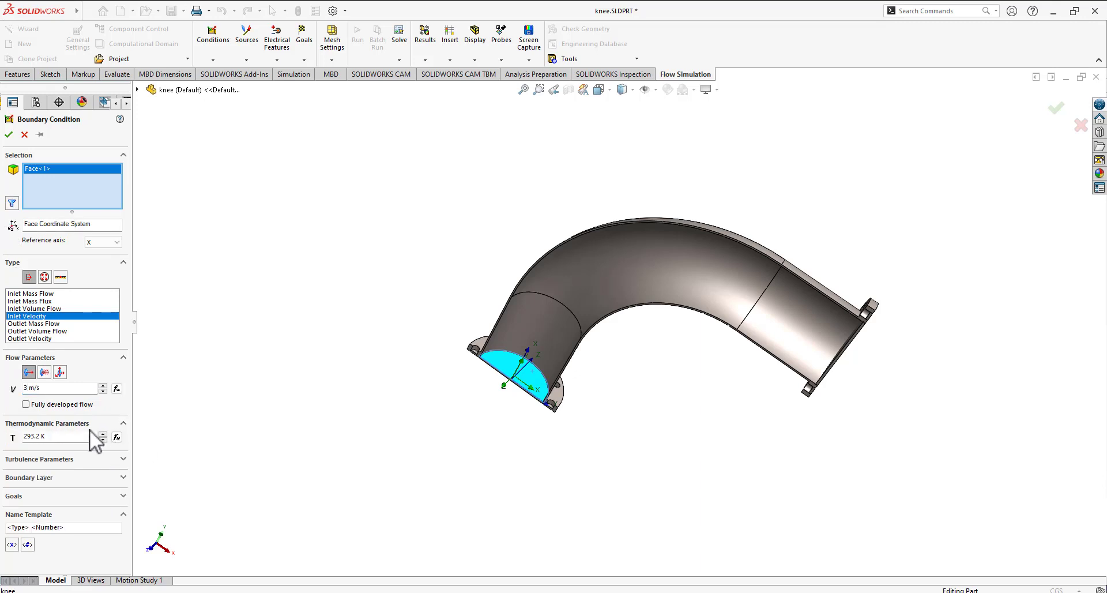
double_click(49, 436)
text(320)
click(12, 137)
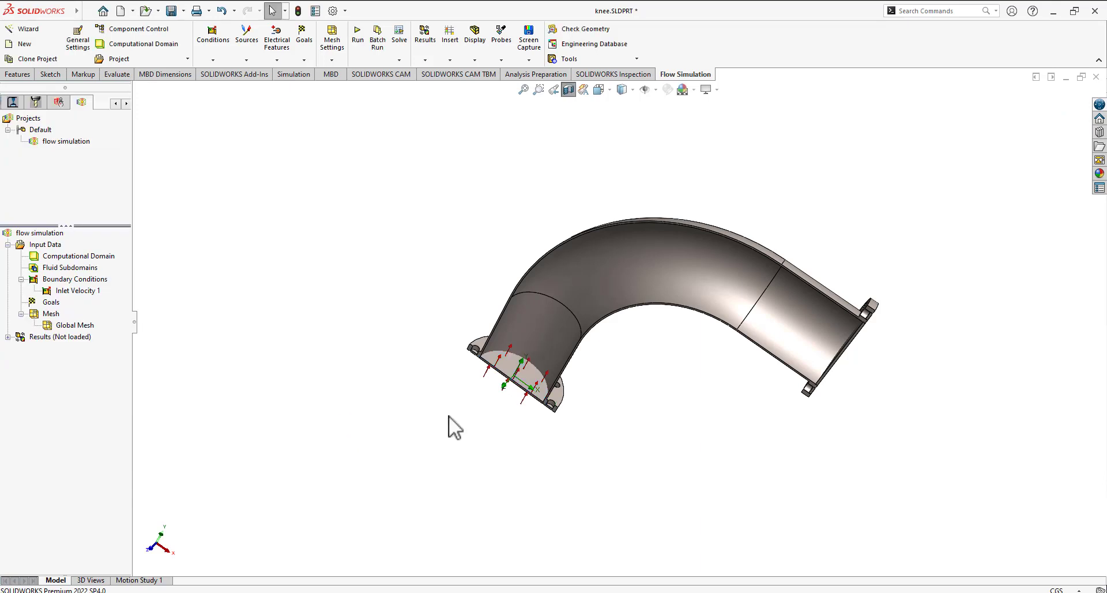
- Create a Total Pressure boundary condition with default values on the inner lid face at the pipe's other end
middle_drag(449, 415, 568, 334)
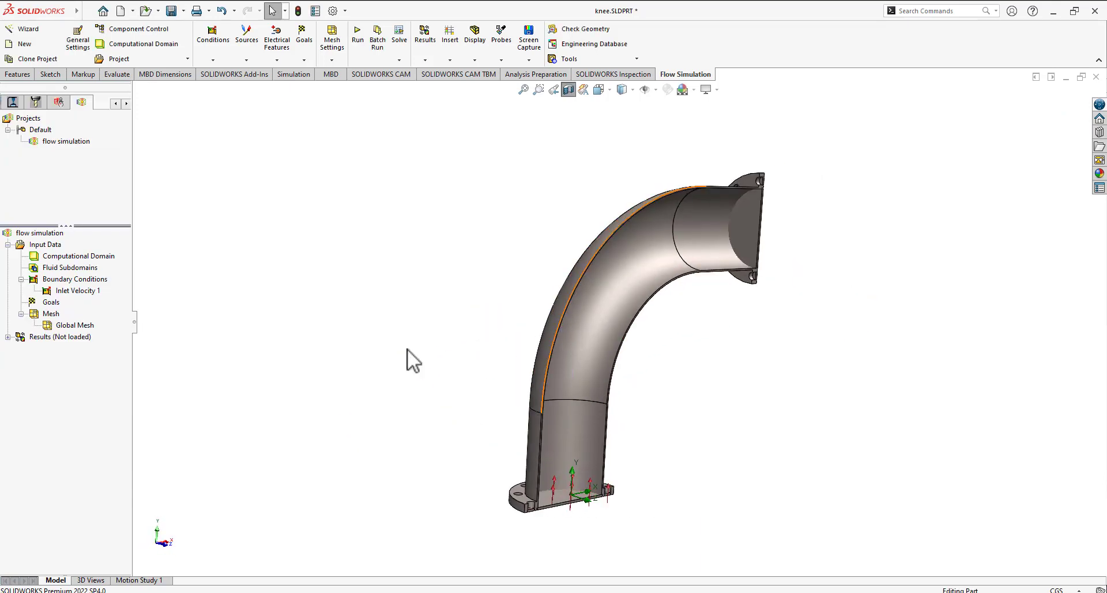
right_click(74, 281)
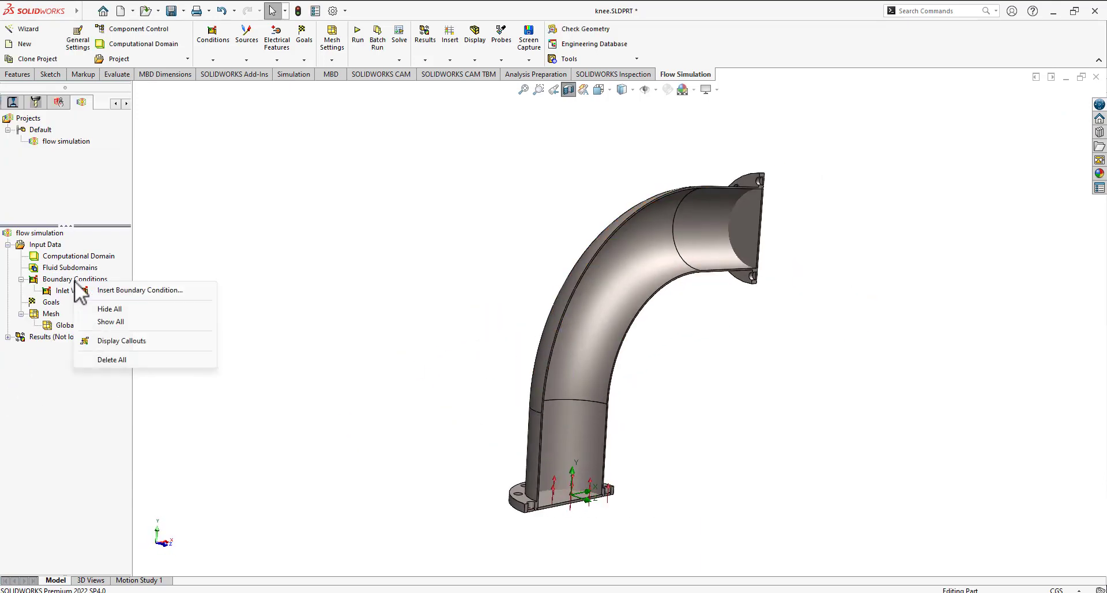
click(108, 293)
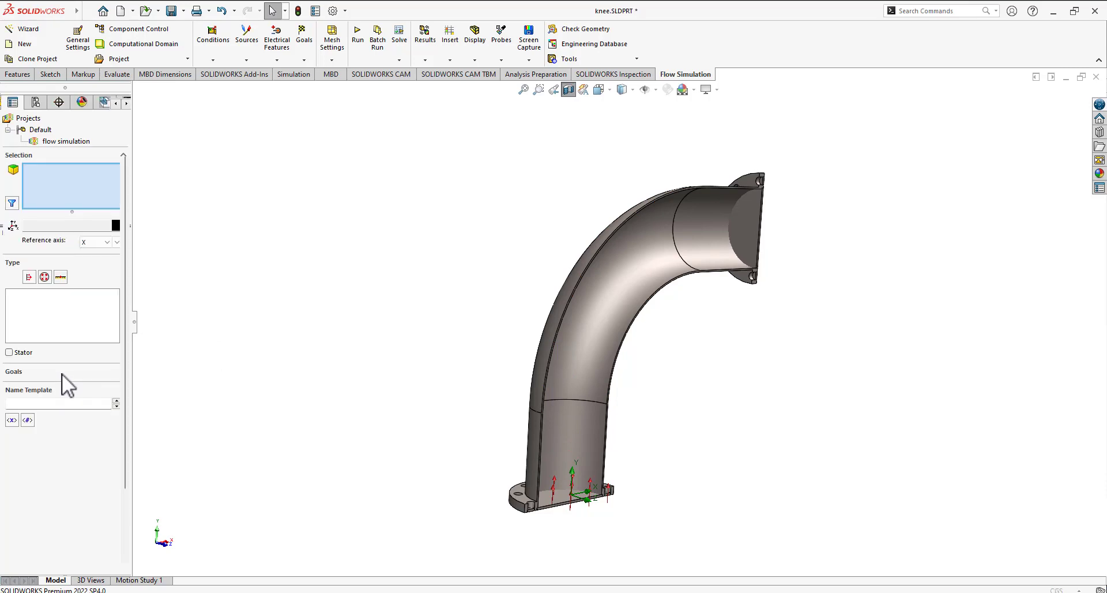
click(39, 308)
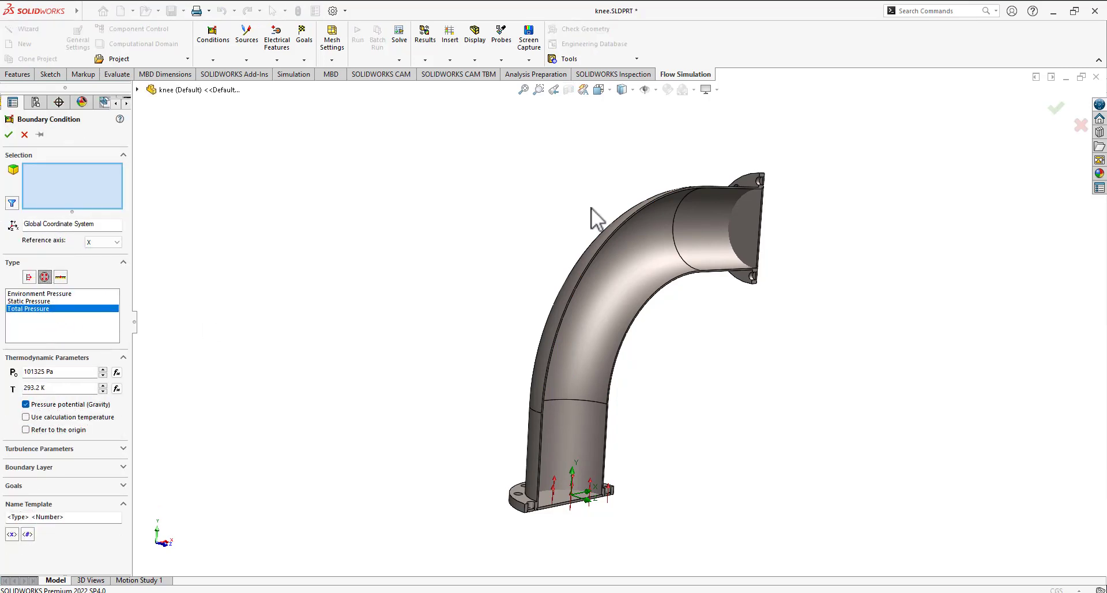
click(738, 233)
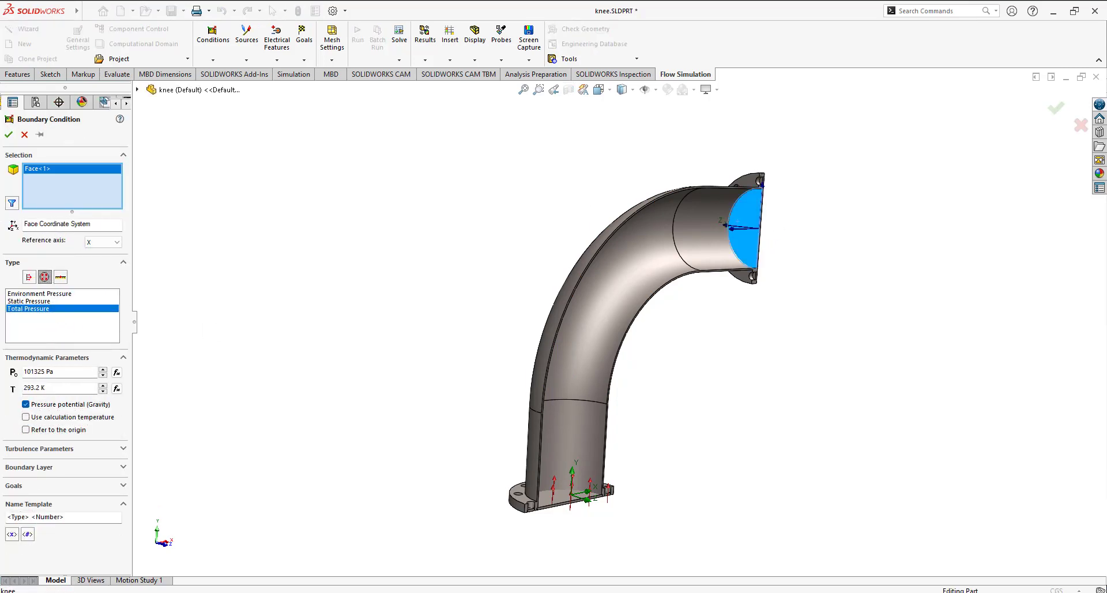
click(9, 135)
- Insert global goals for average static pressure, average total pressure and average velocity
middle_drag(345, 339, 219, 450)
right_click(50, 313)
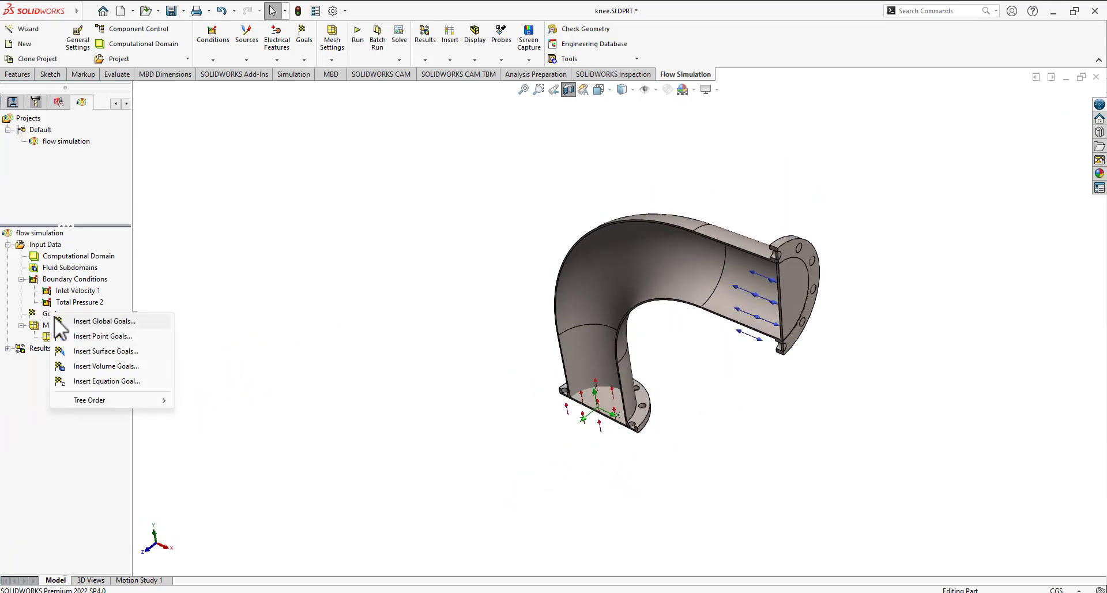
click(101, 322)
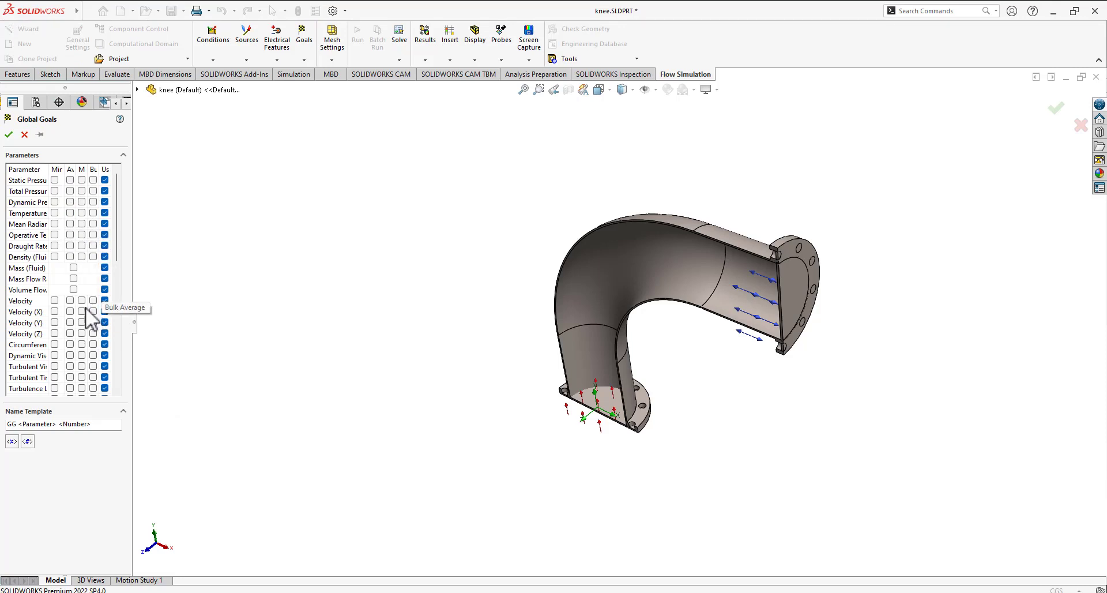
click(70, 300)
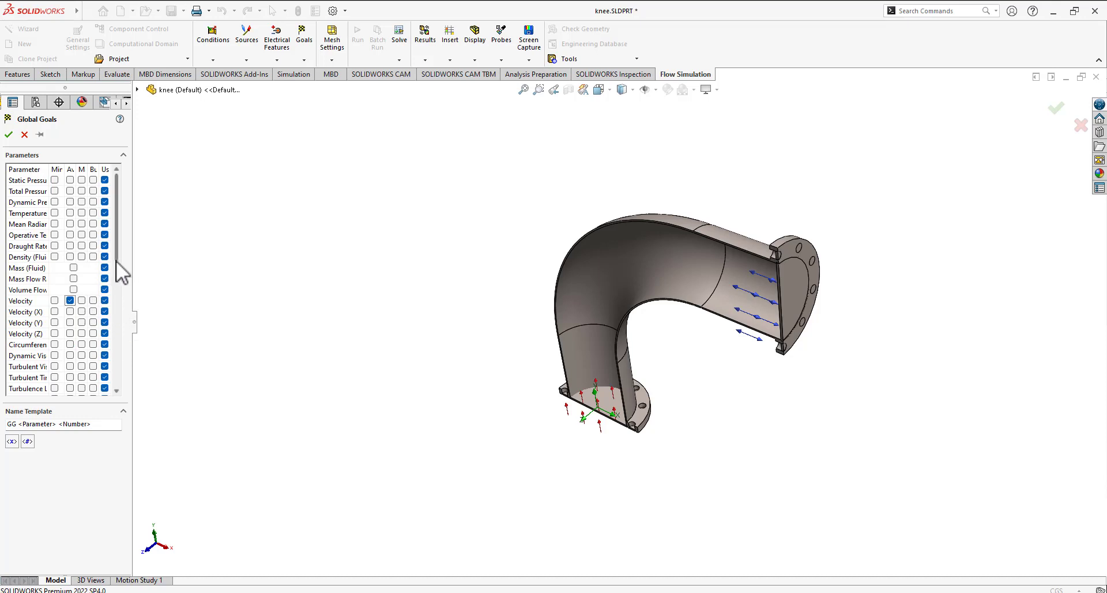
drag(116, 260, 119, 287)
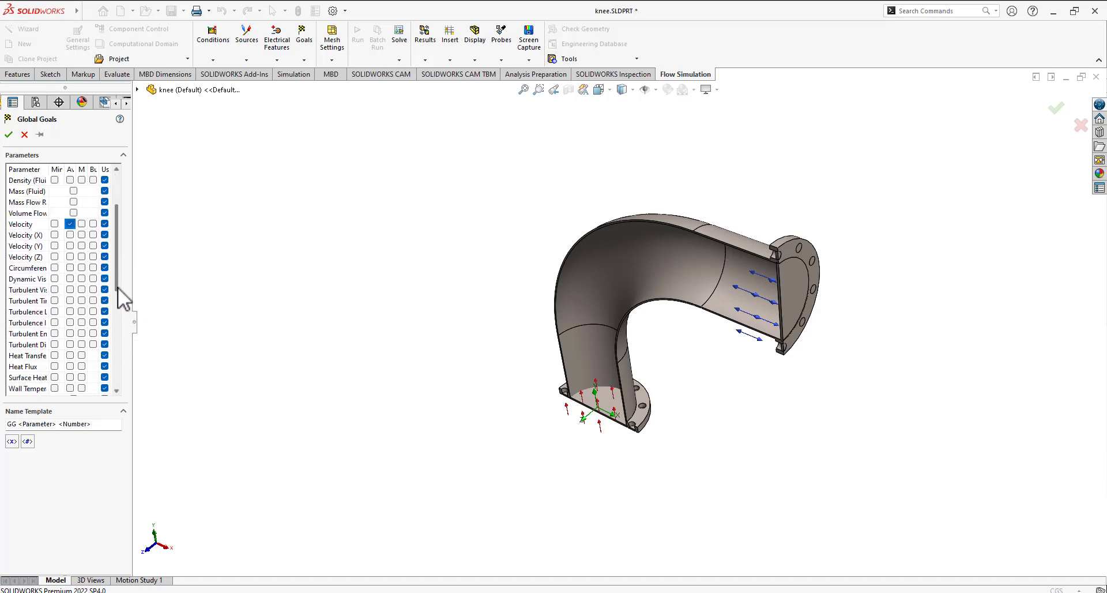
drag(117, 291, 112, 237)
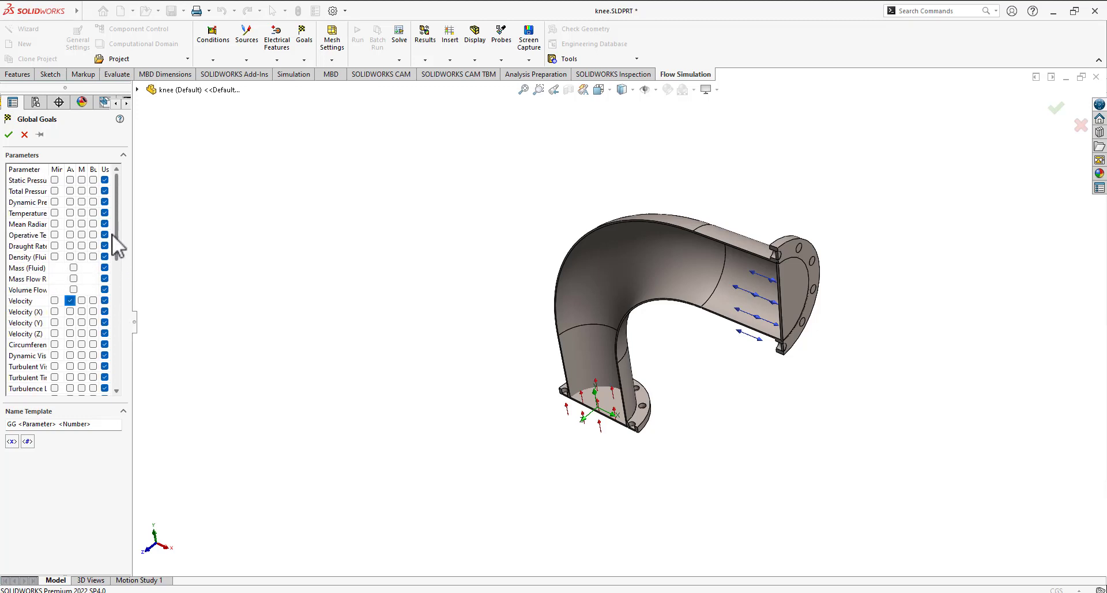
click(70, 180)
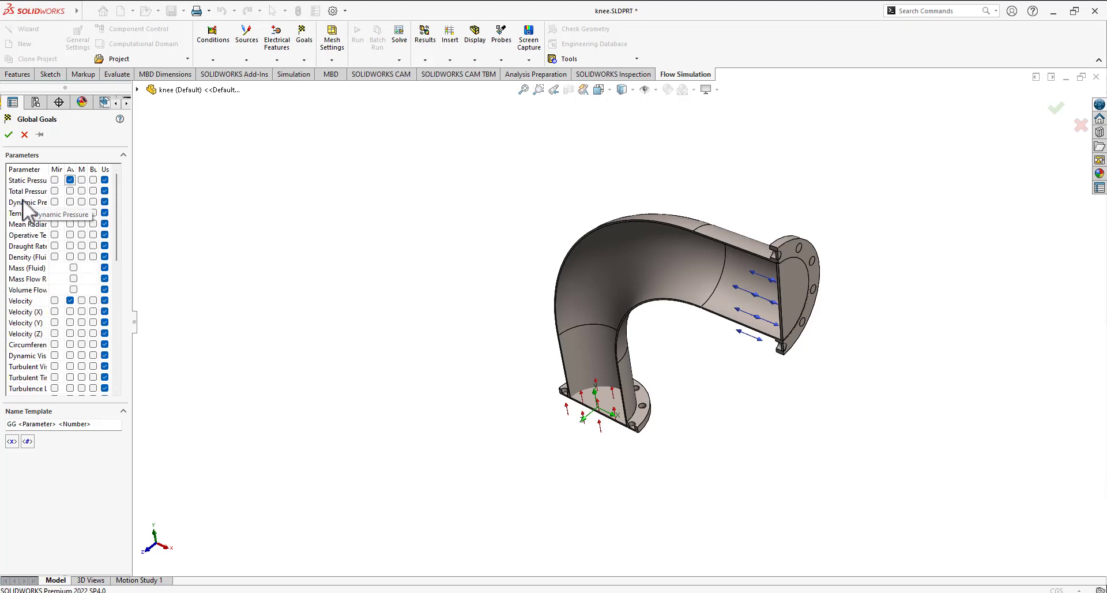
click(70, 190)
click(70, 180)
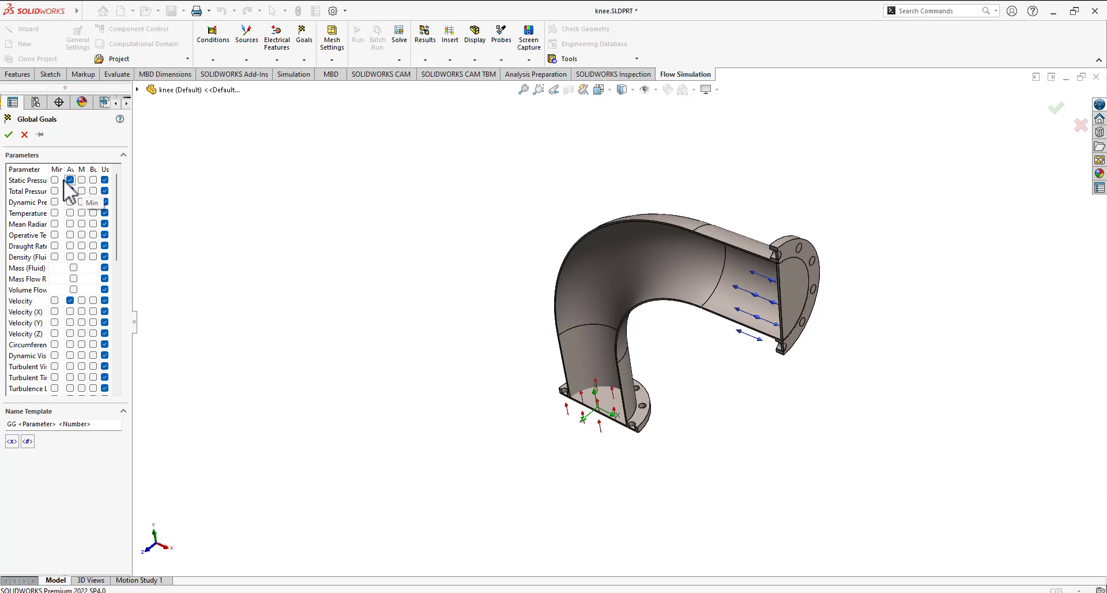
click(9, 136)
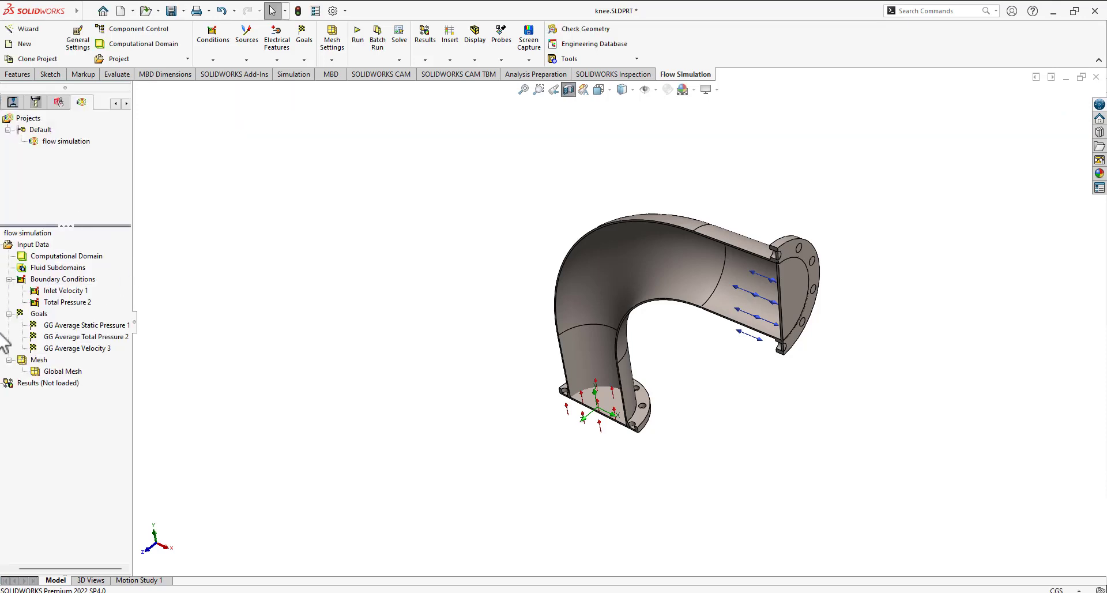
- Run the flow simulation solver on the pipe project
click(356, 36)
click(648, 243)
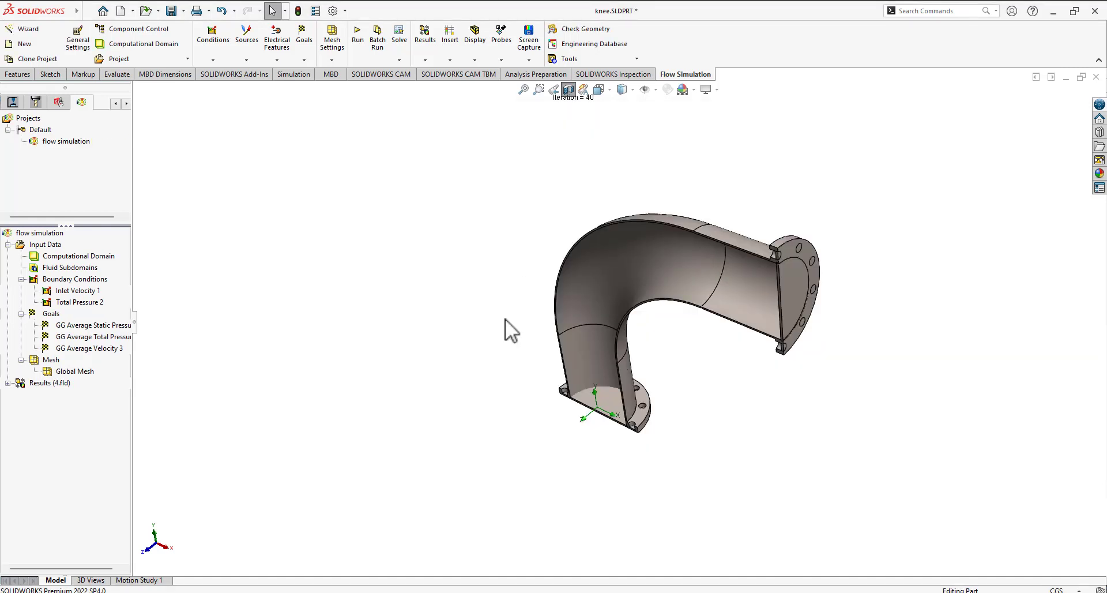
- Set the model transparency to 0.50 and turn off the section view of the pipe
click(501, 61)
click(478, 63)
click(479, 62)
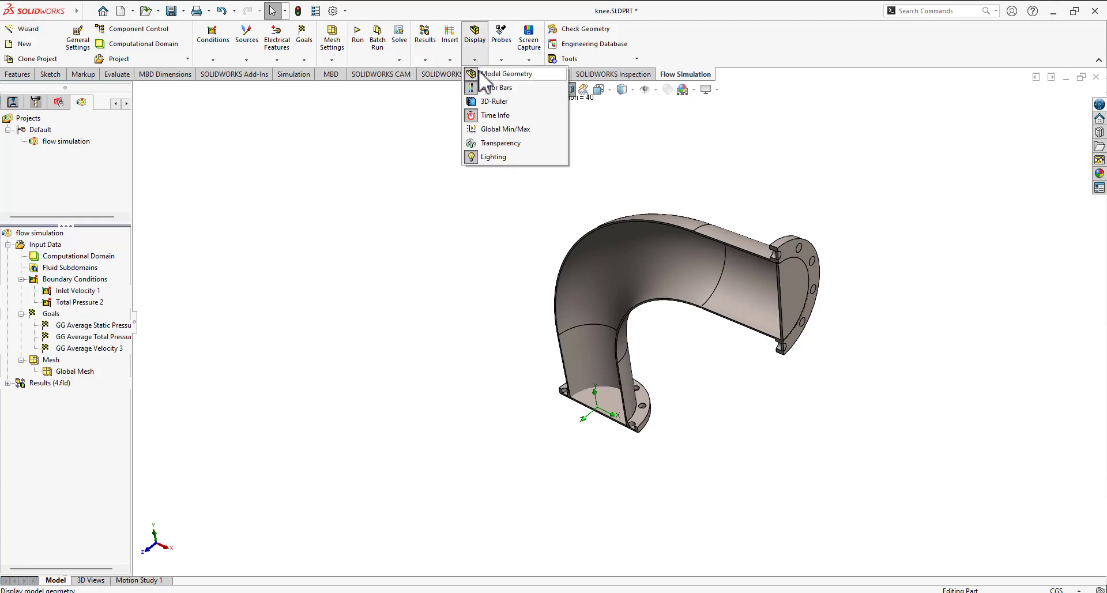
click(500, 143)
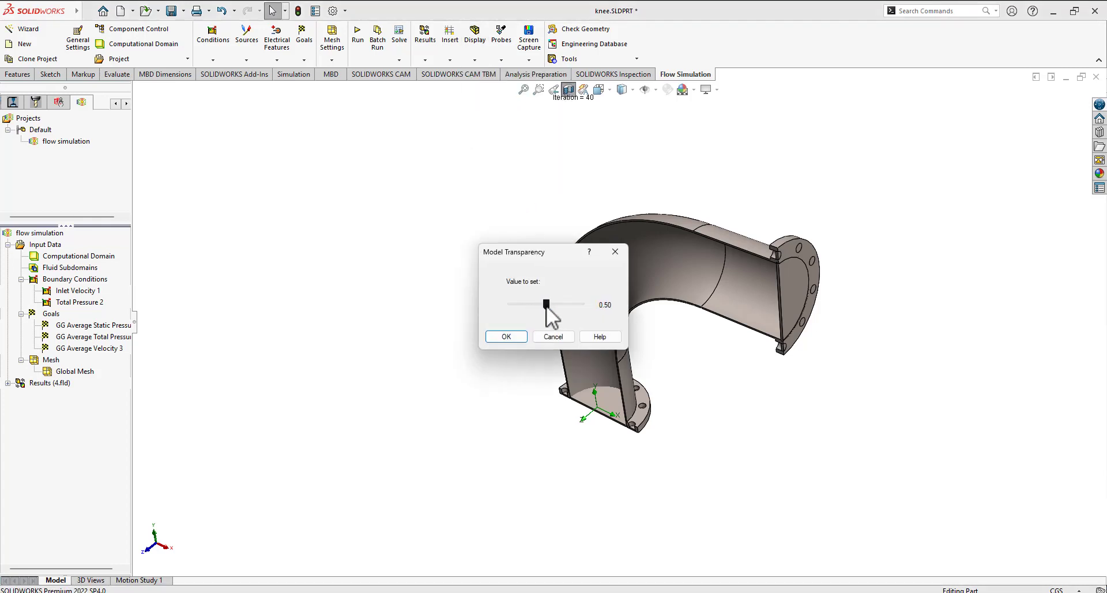
click(514, 337)
middle_drag(455, 365, 564, 317)
middle_drag(438, 333, 489, 355)
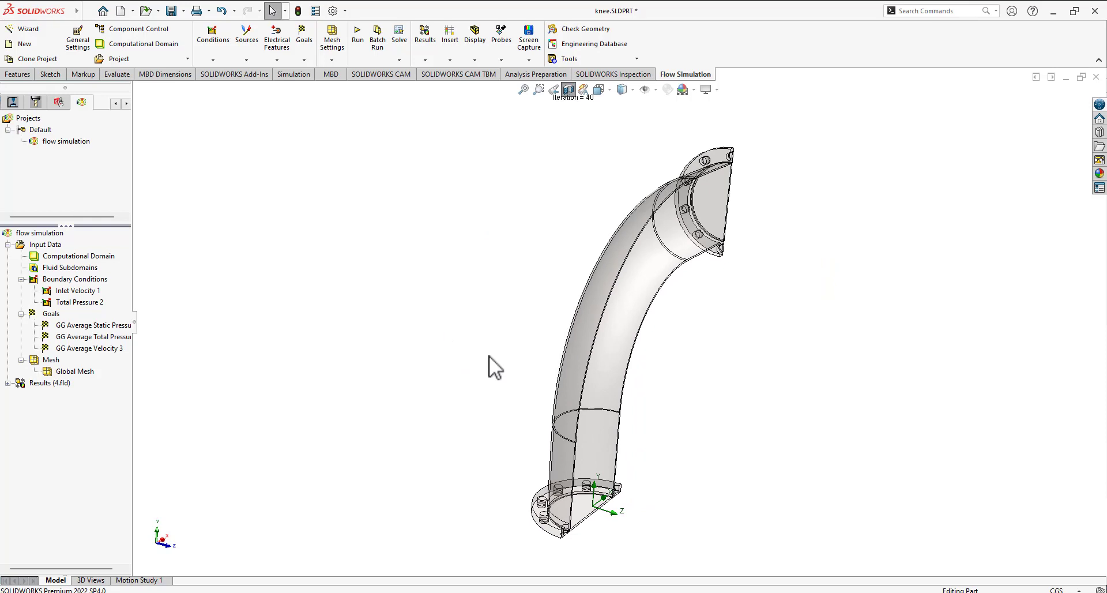
click(569, 89)
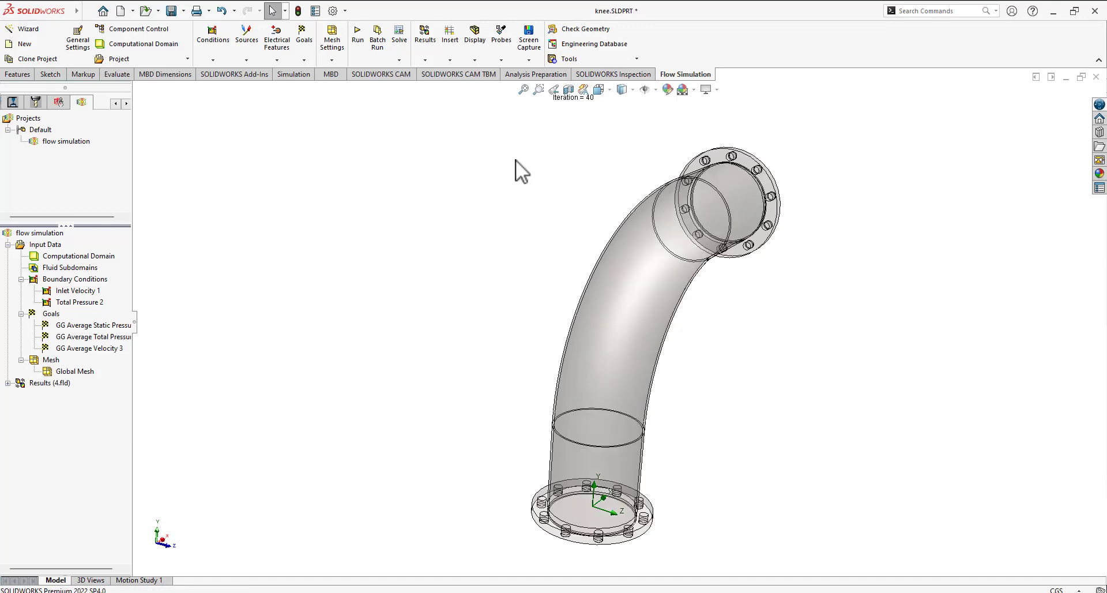
- Insert a cut plot on the Front Plane with contours showing Velocity
click(7, 383)
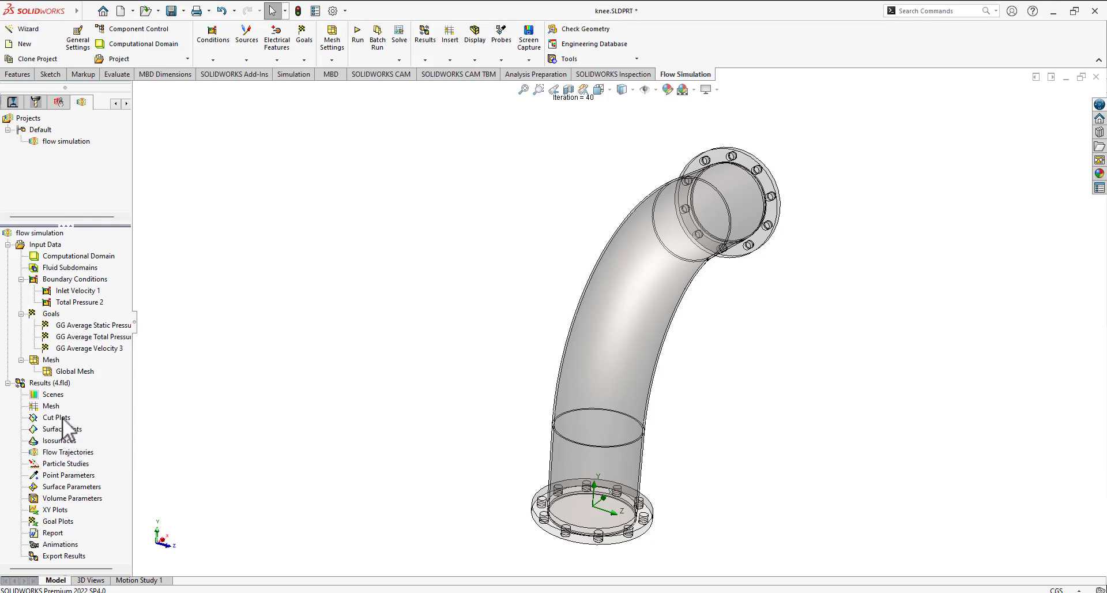
right_click(64, 418)
click(87, 428)
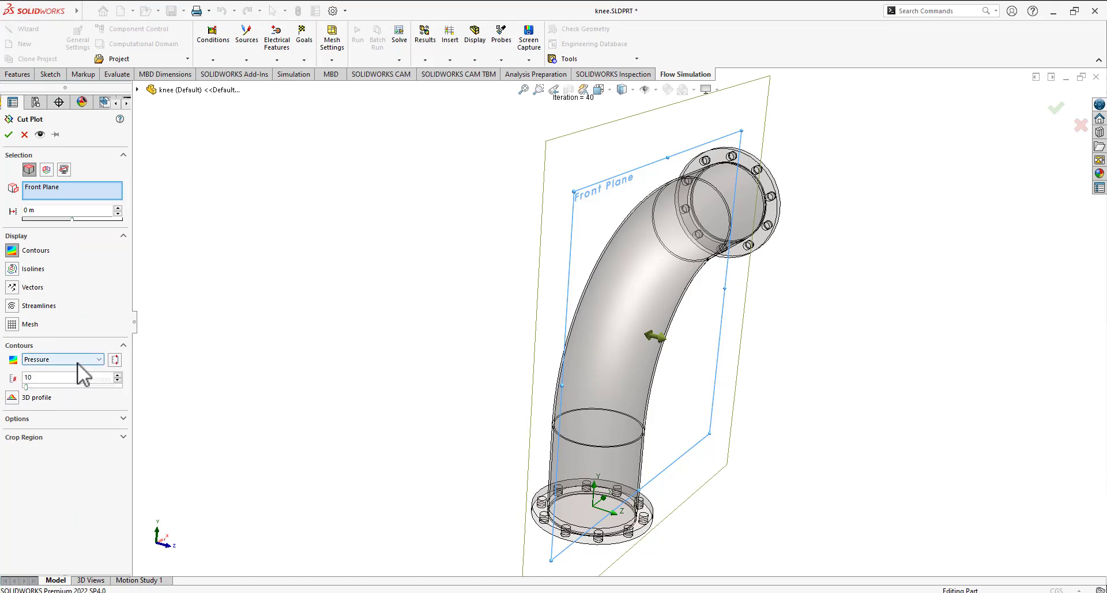
click(91, 362)
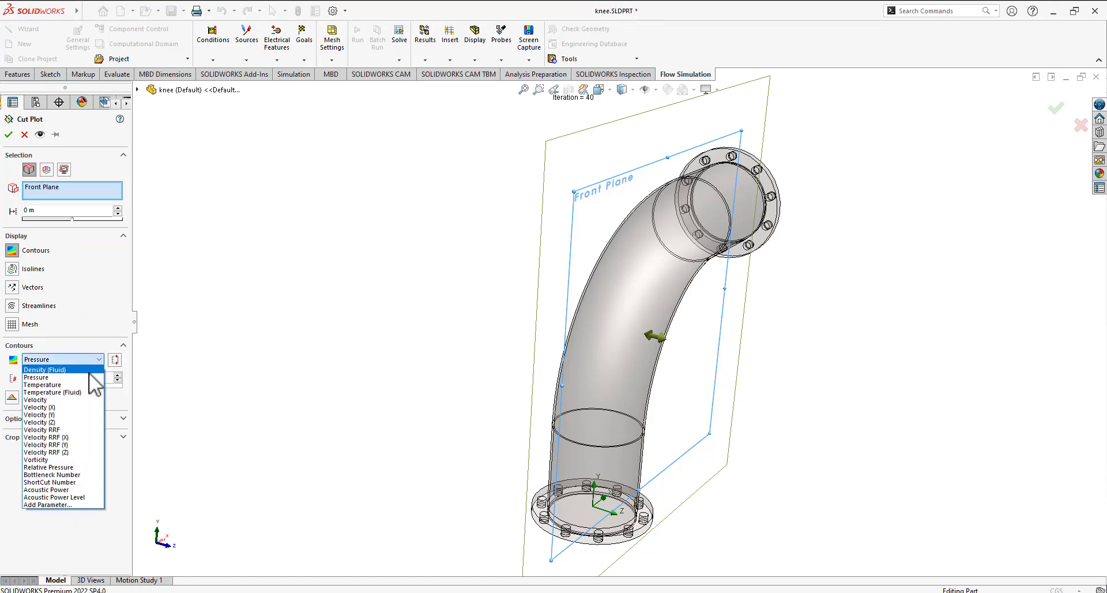
click(90, 397)
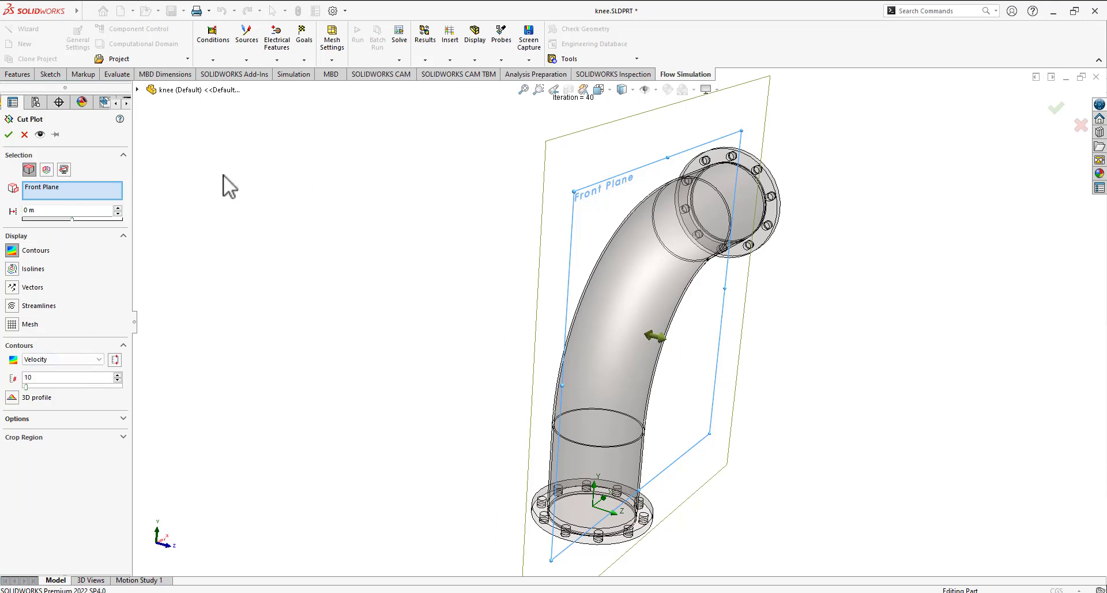
click(9, 134)
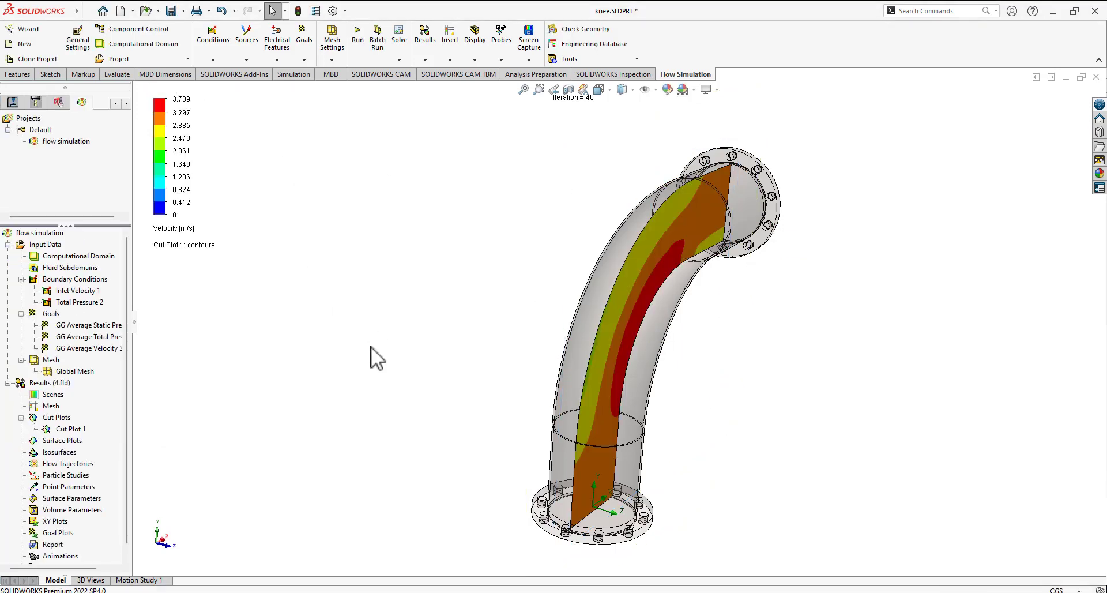
- Insert a second cut plot on the Front Plane with contours showing Pressure, viewing the pipe from the front
middle_drag(359, 325, 267, 288)
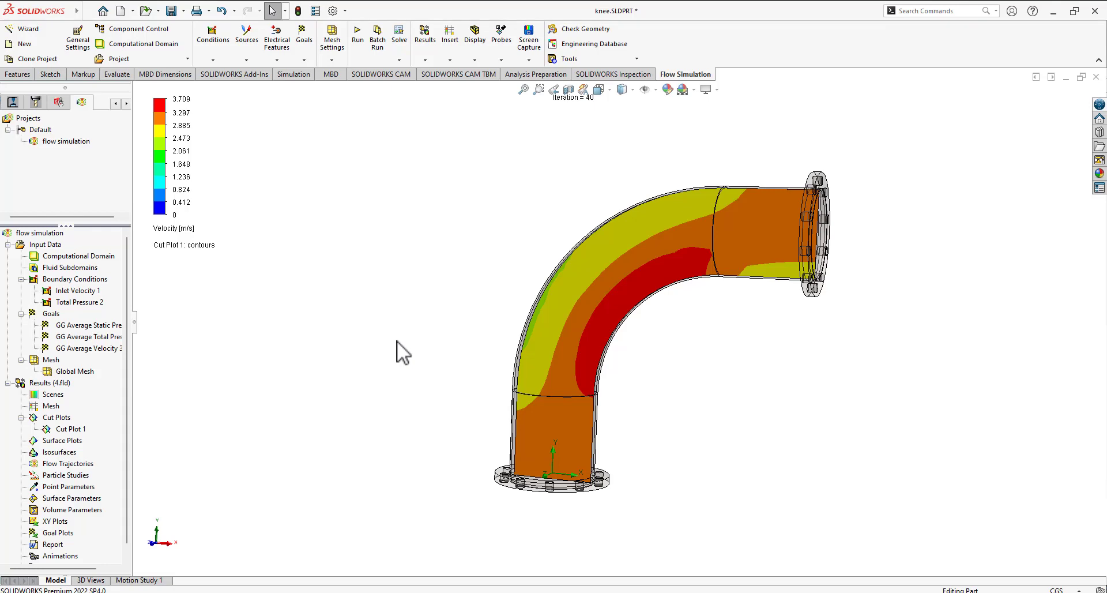
key(space)
click(513, 411)
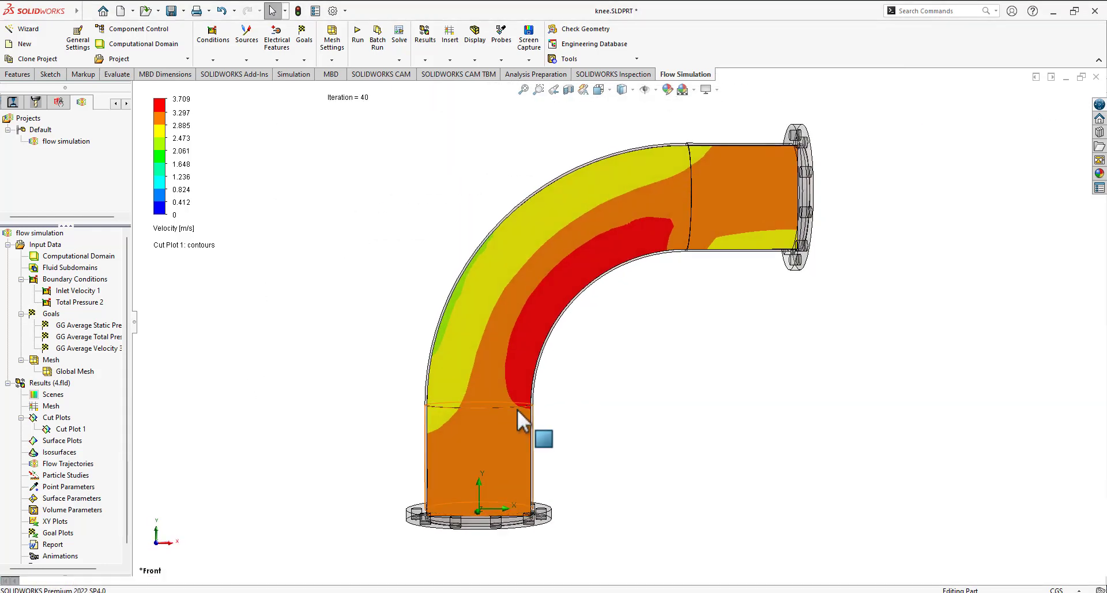
right_click(34, 418)
click(88, 428)
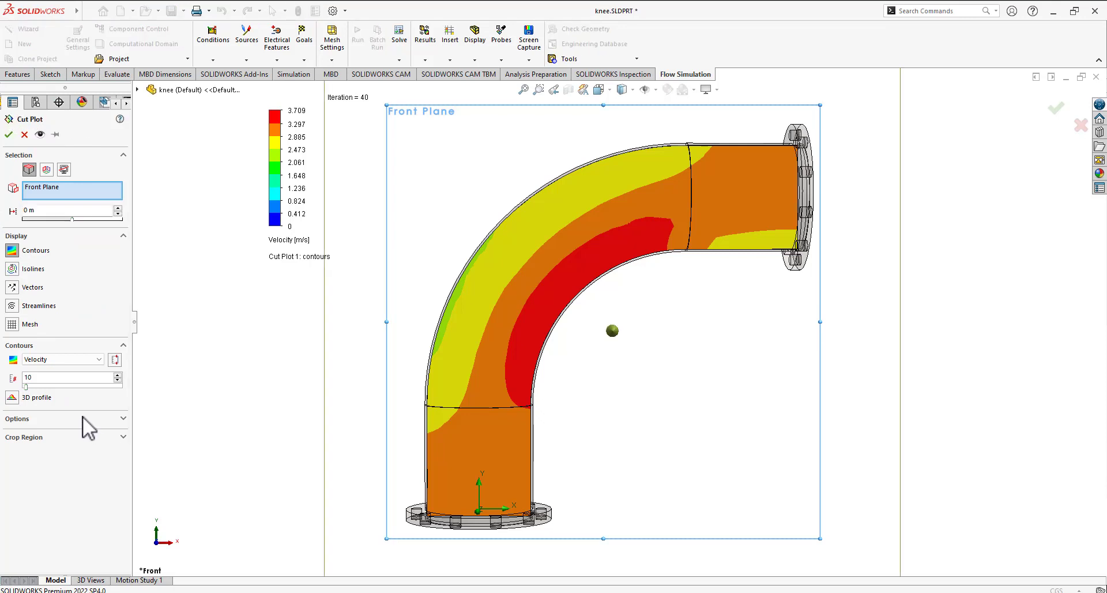
click(97, 358)
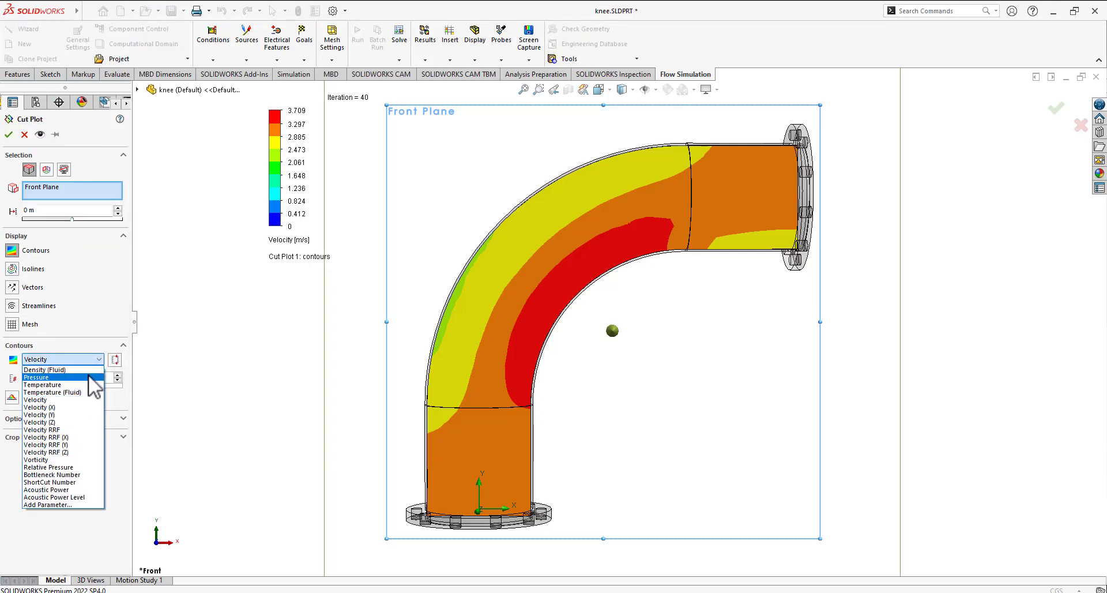
click(89, 376)
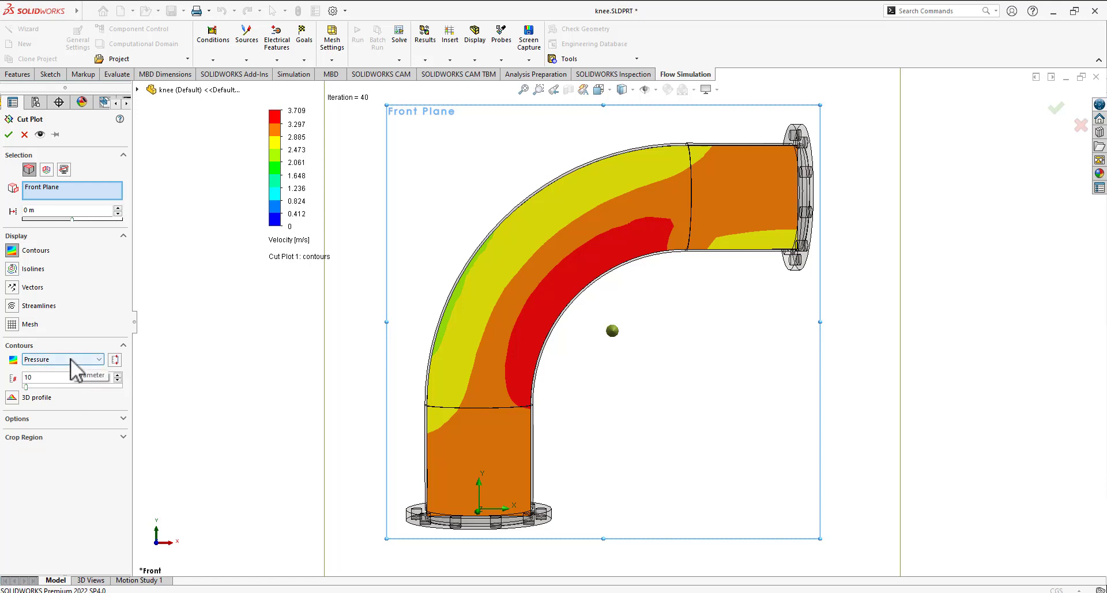
click(9, 134)
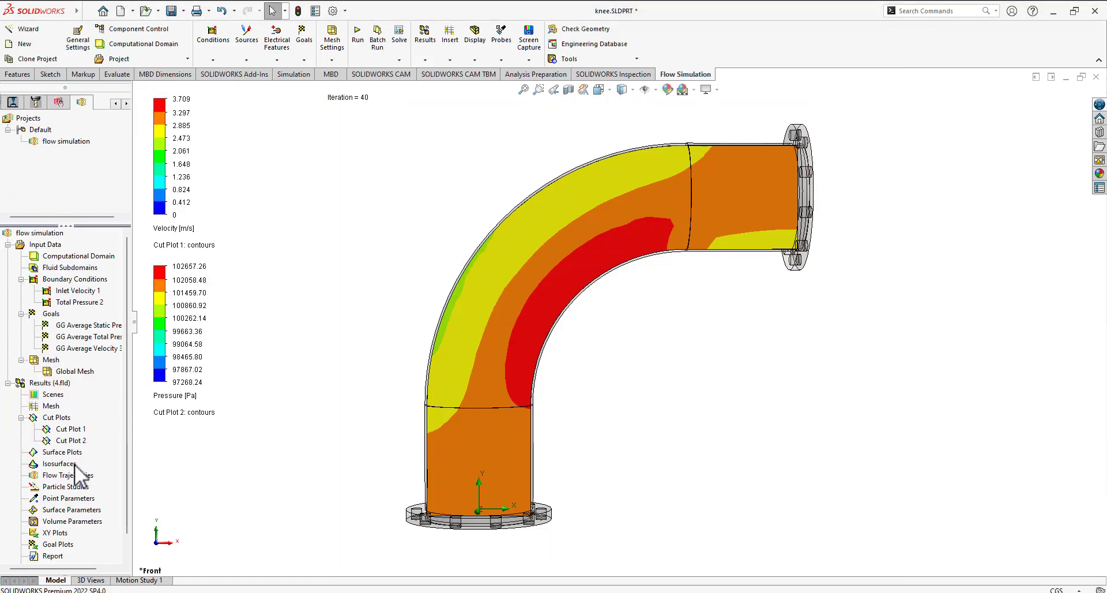
- Hide the velocity and pressure cut plots and turn the section view of the pipe back on
right_click(70, 430)
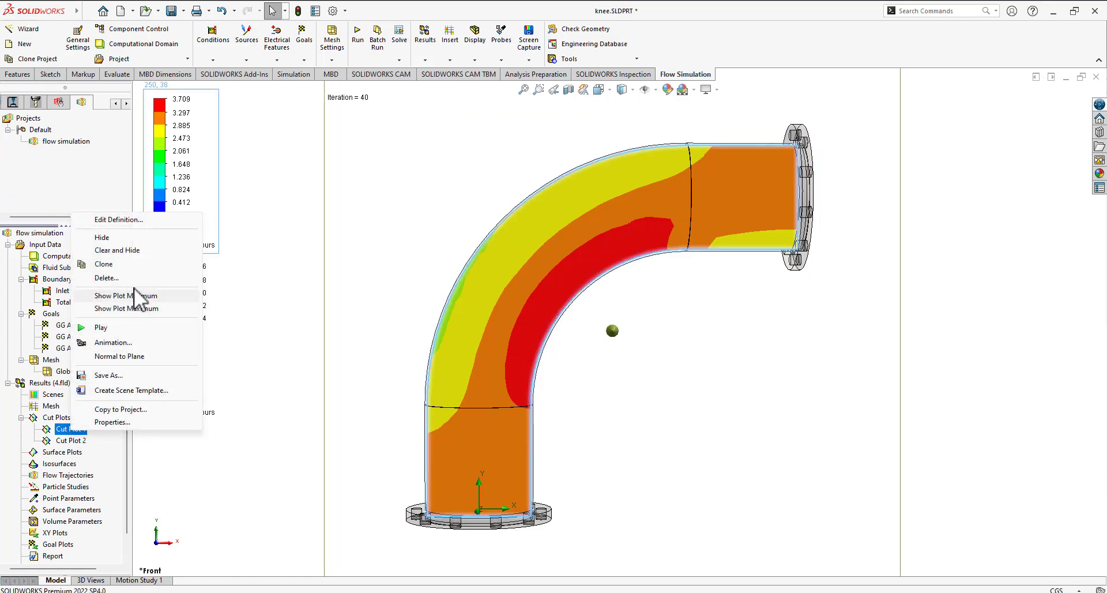
click(118, 239)
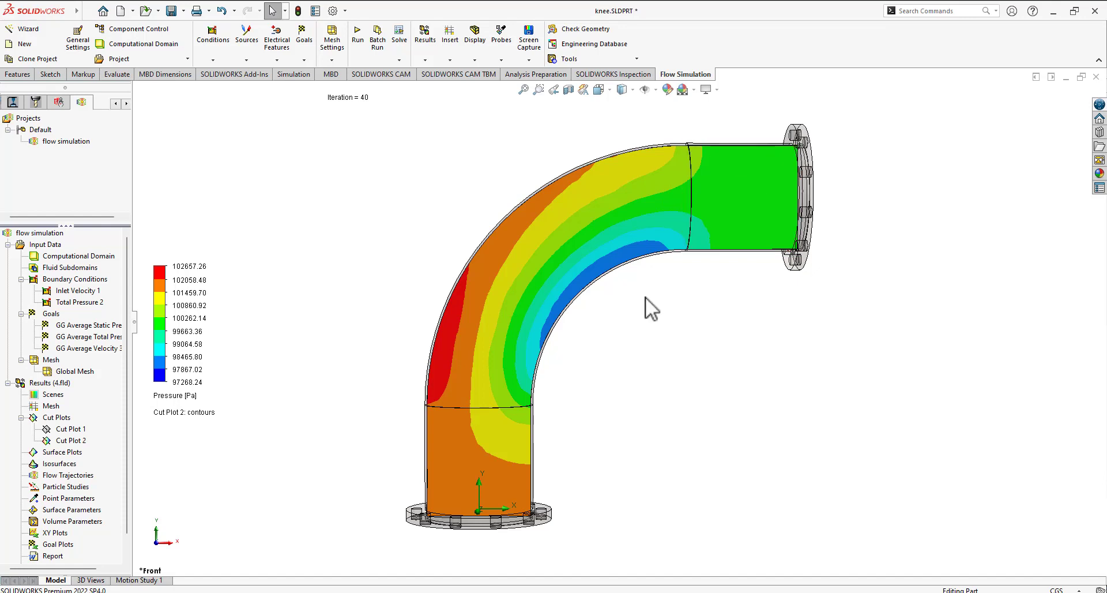
right_click(87, 437)
click(130, 245)
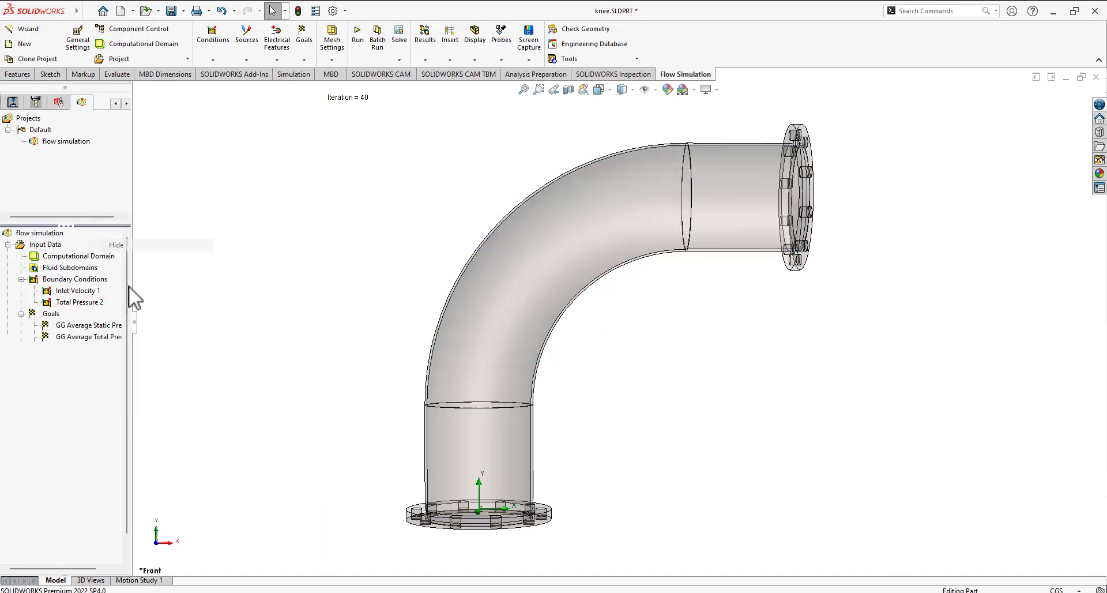
drag(124, 468, 123, 479)
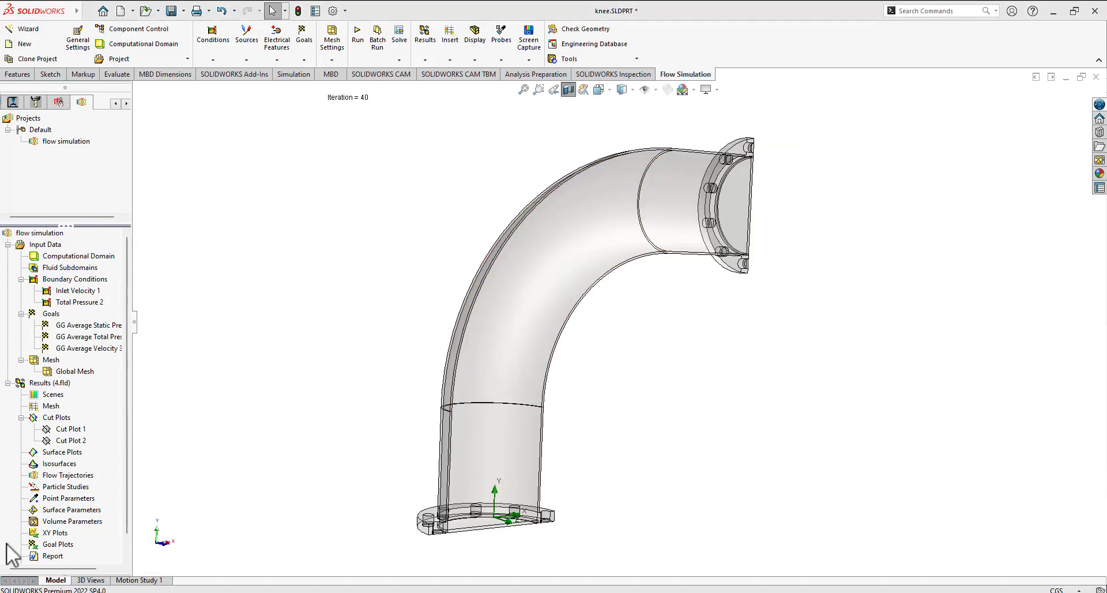
- Insert flow trajectories with 200 points starting from the pipe's three inner faces and both inner lid faces, shown as arrows coloured by Velocity
right_click(75, 473)
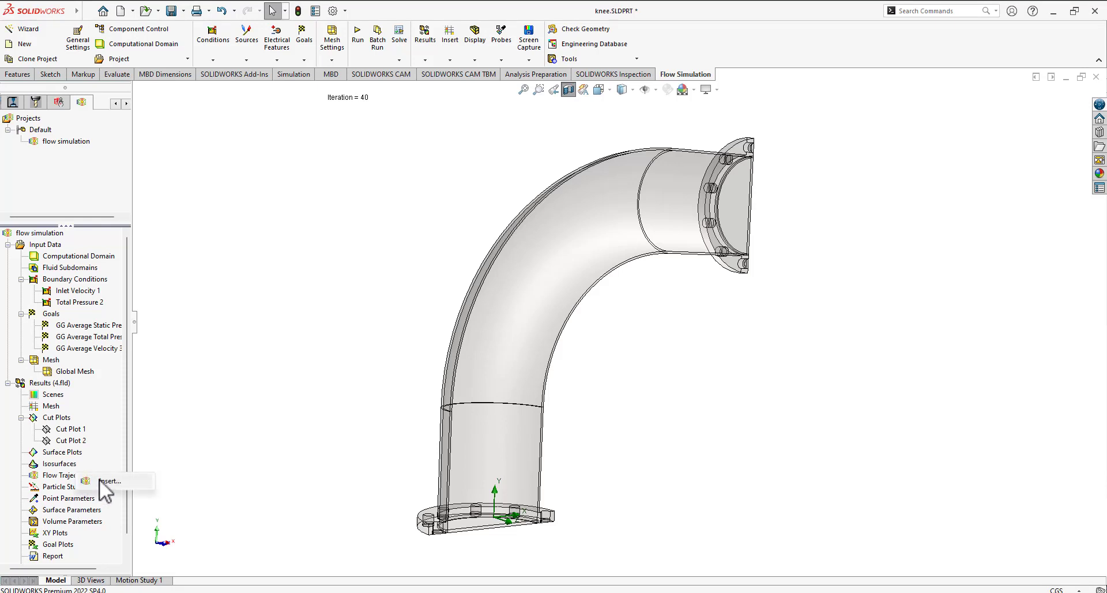
click(99, 478)
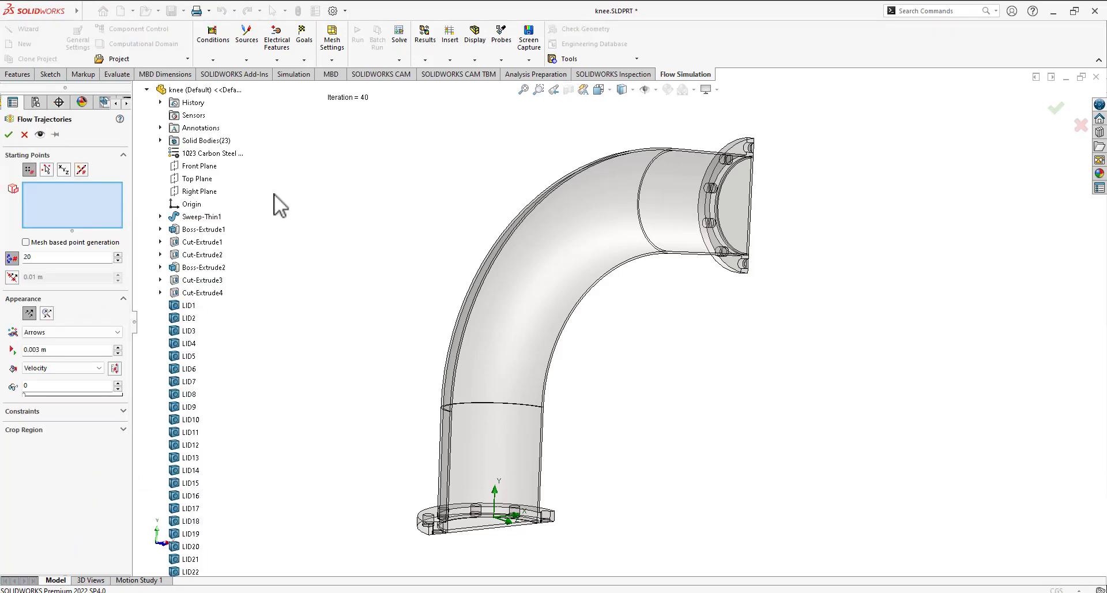
click(662, 203)
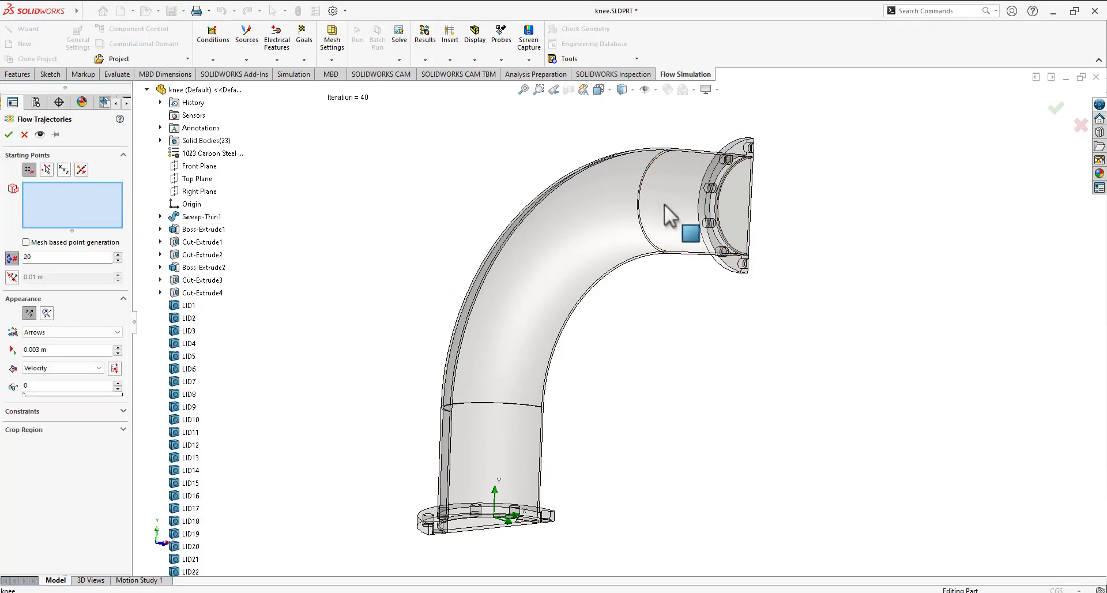
click(599, 236)
click(492, 433)
middle_drag(652, 358, 703, 152)
click(476, 514)
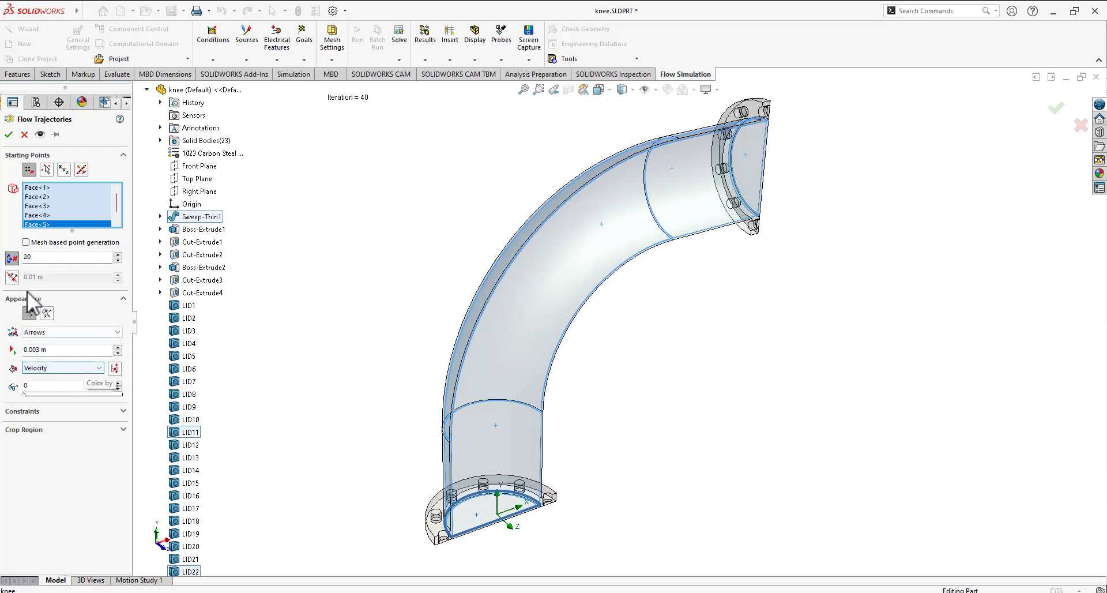
double_click(54, 258)
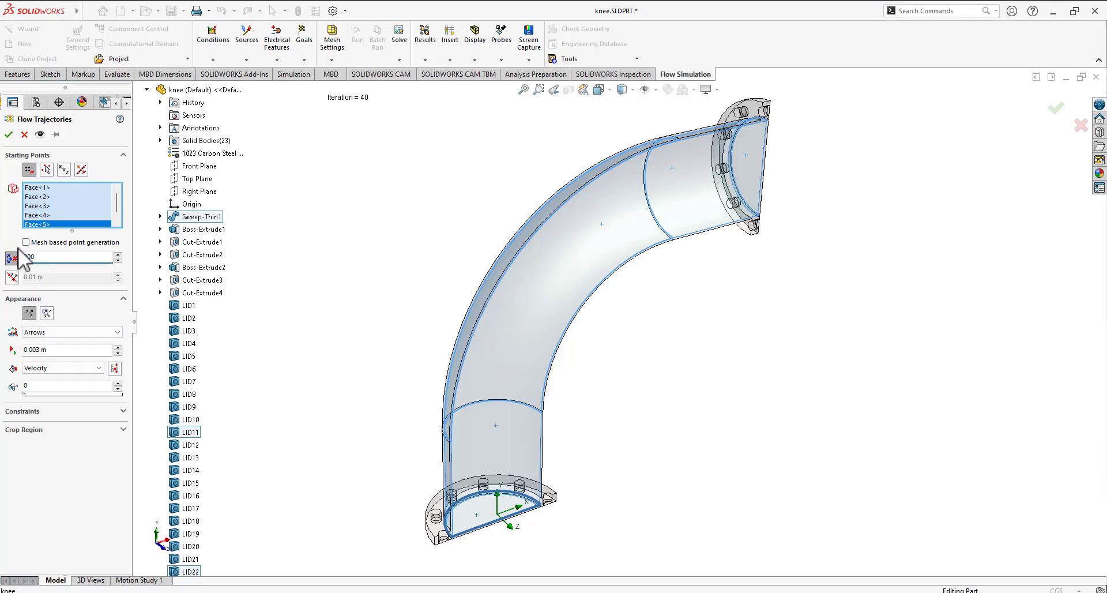
click(9, 134)
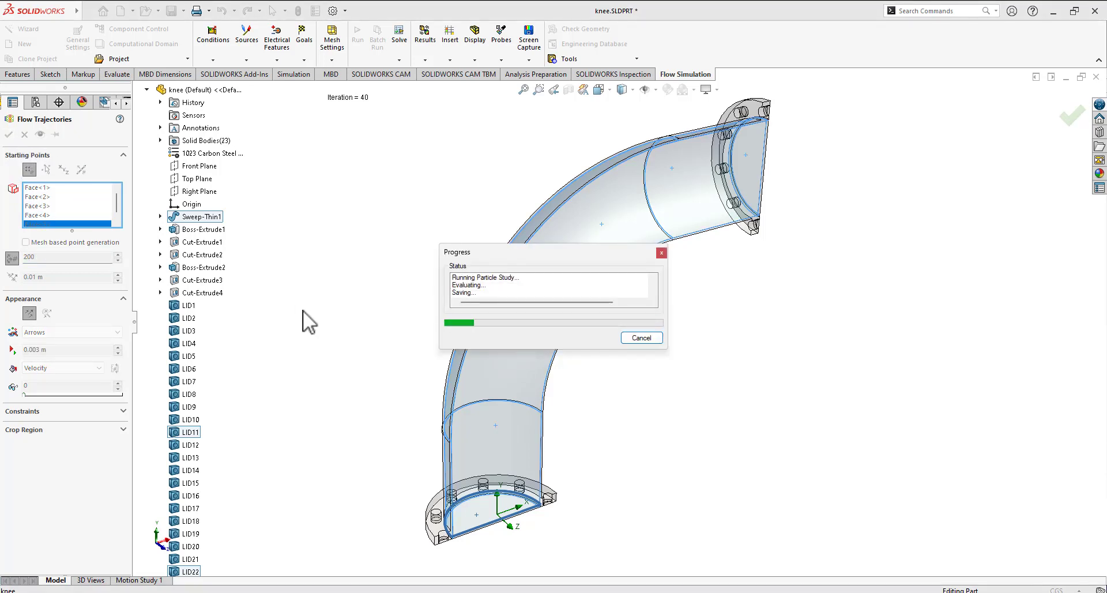
- Reduce the number of starting points in the flow trajectories plot
middle_drag(365, 351, 271, 323)
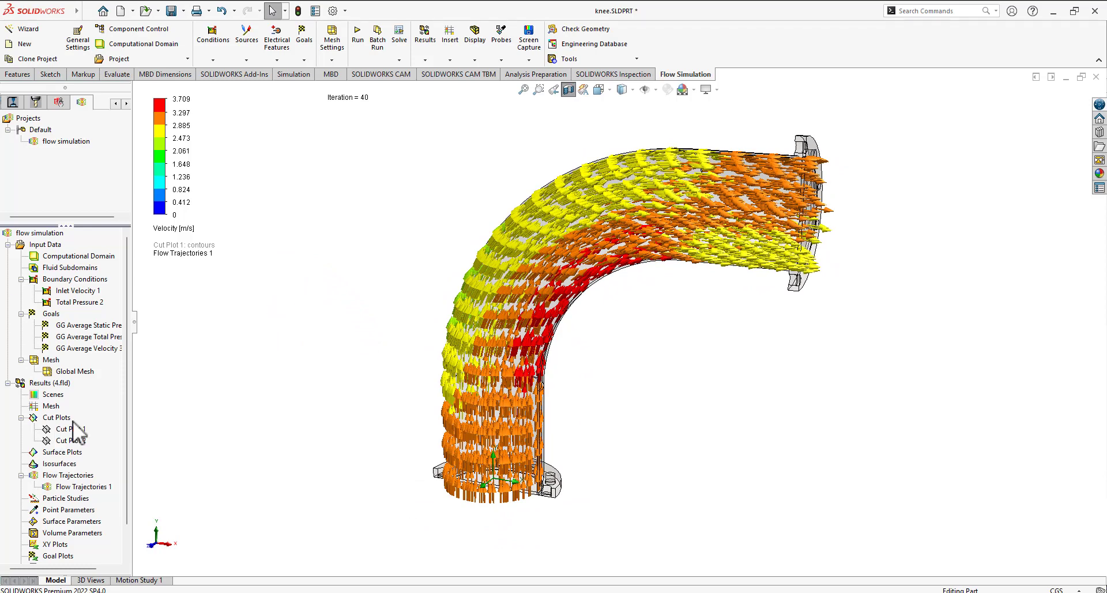
click(95, 487)
double_click(102, 487)
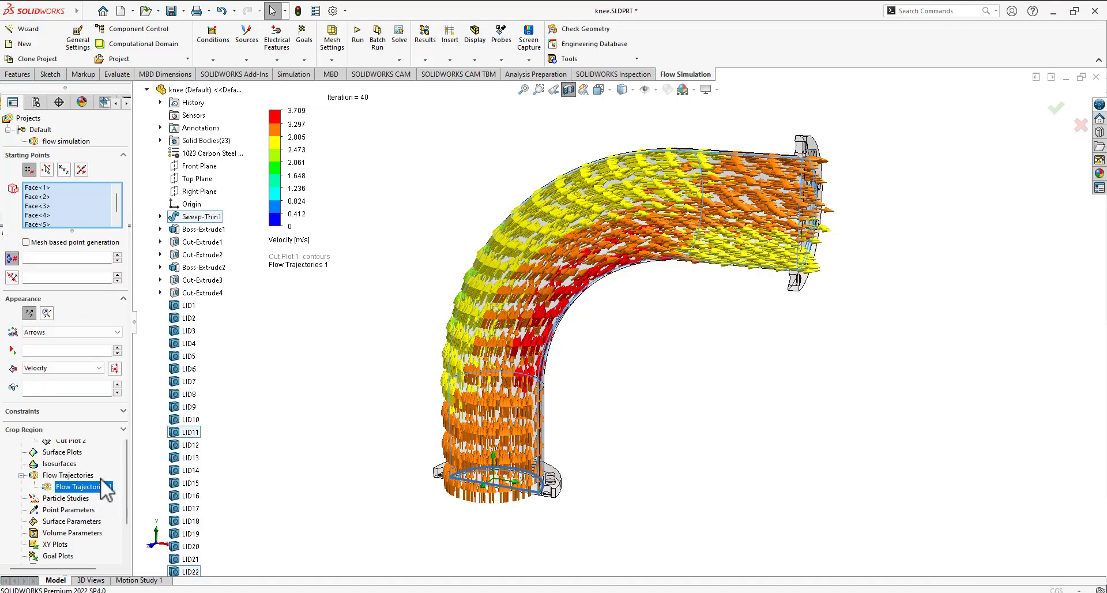
click(44, 257)
double_click(43, 258)
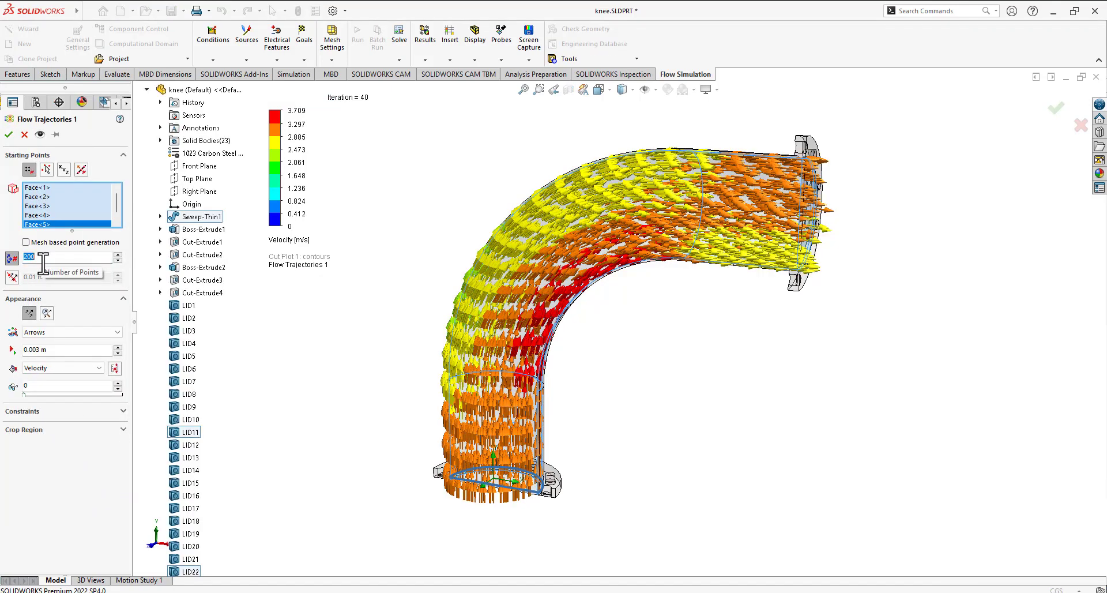
click(8, 133)
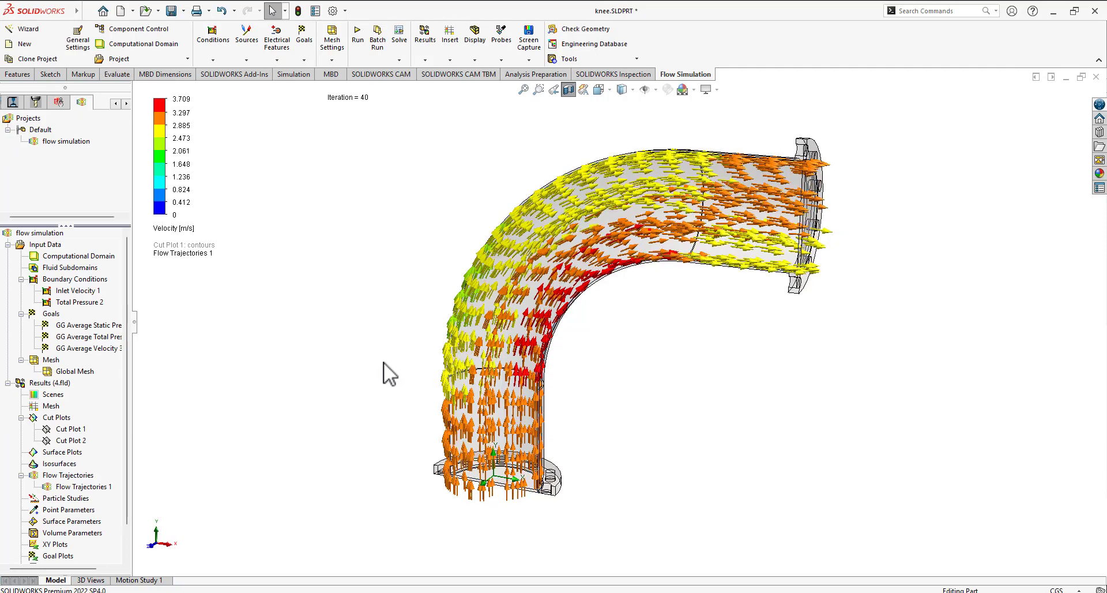
- Play the animation of the flow trajectories through the sectioned pipe
middle_drag(383, 361, 444, 366)
right_click(69, 487)
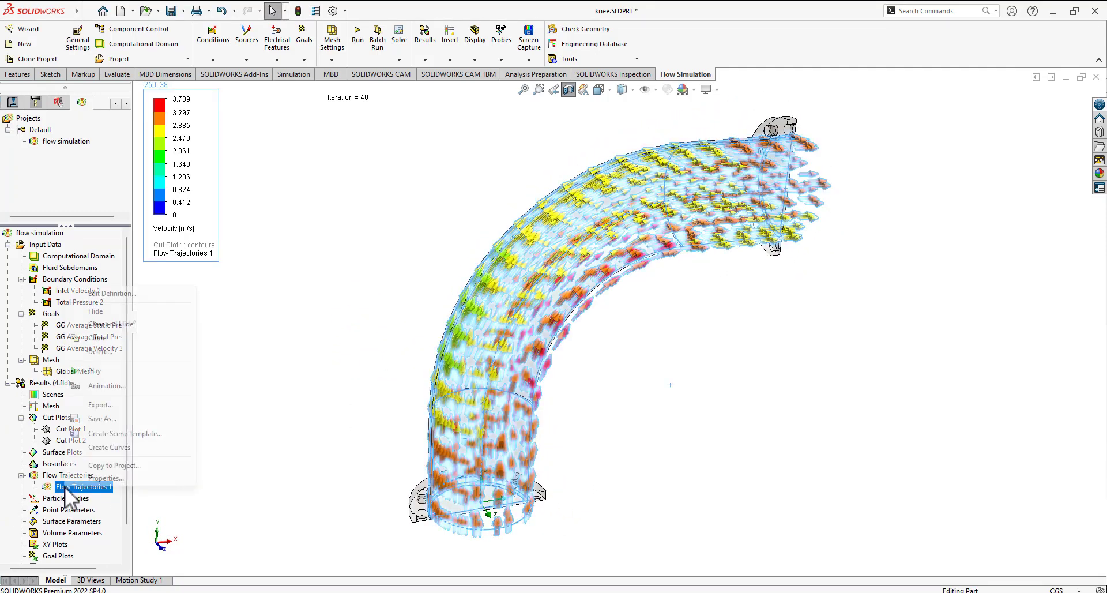
click(107, 374)
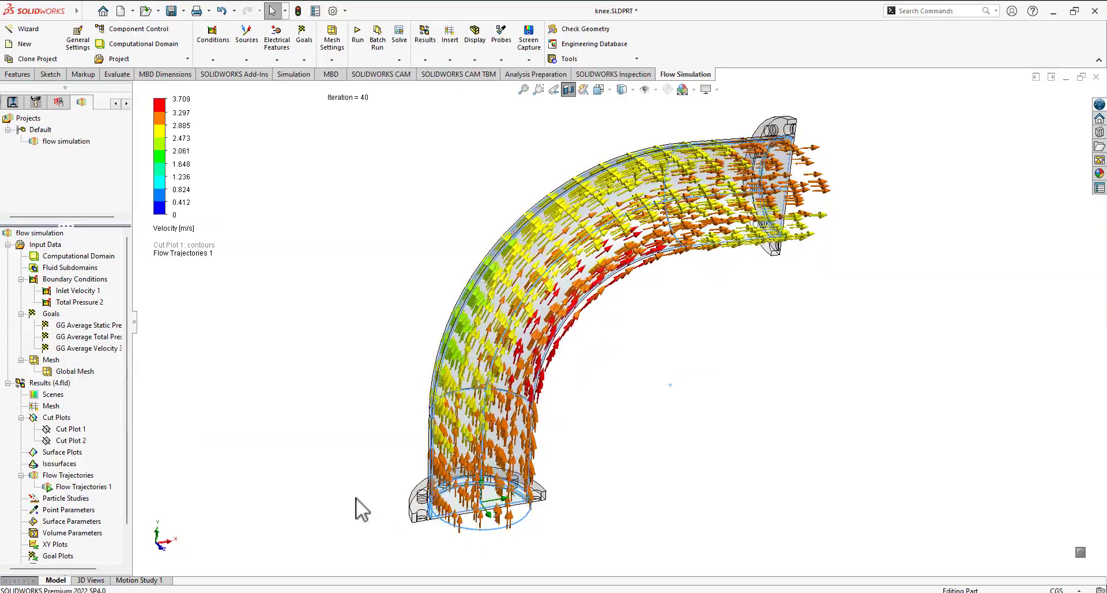
middle_drag(355, 497, 323, 486)
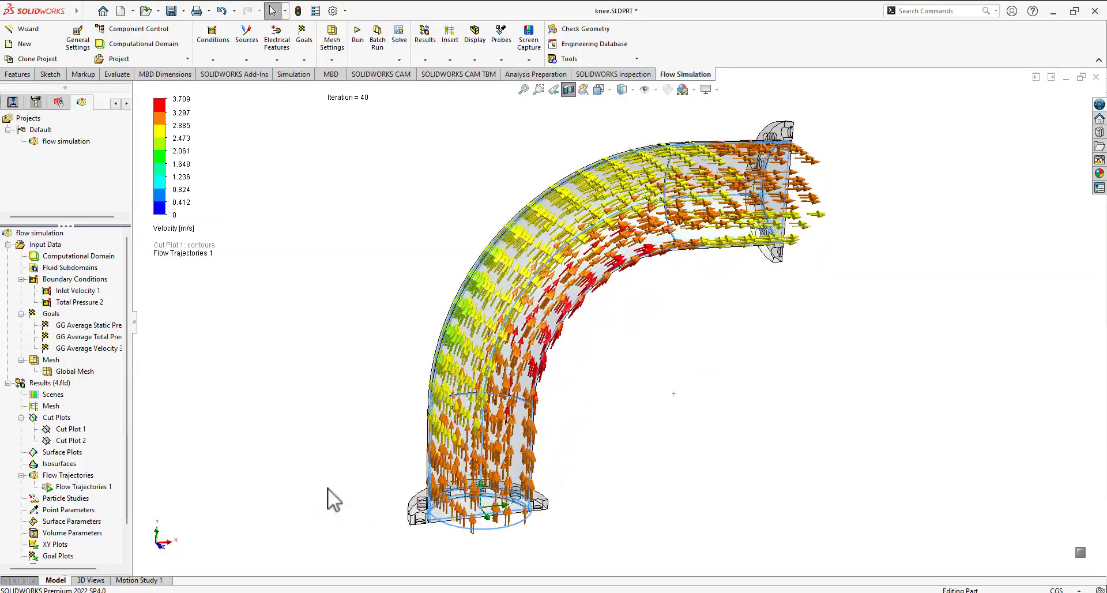